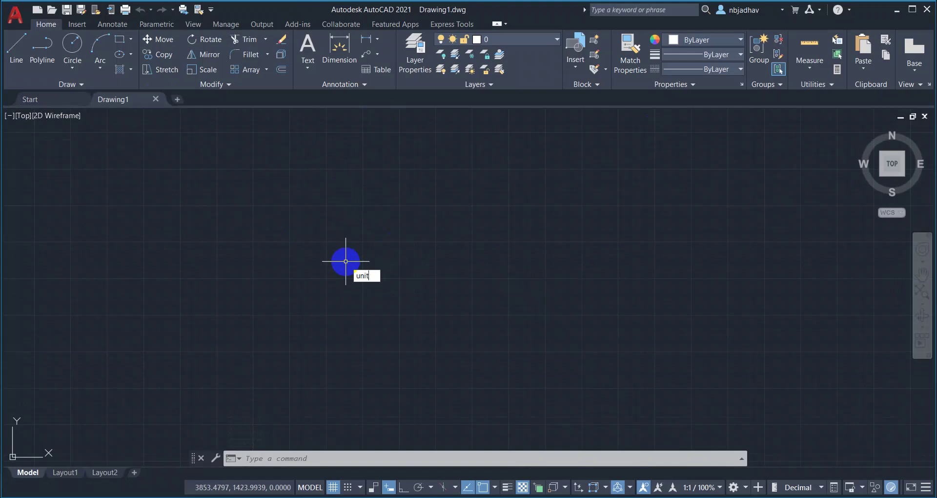
- Configure the drawing units with length and angle precision of 0.0 and Millimeters as the insertion scale
key("Return")
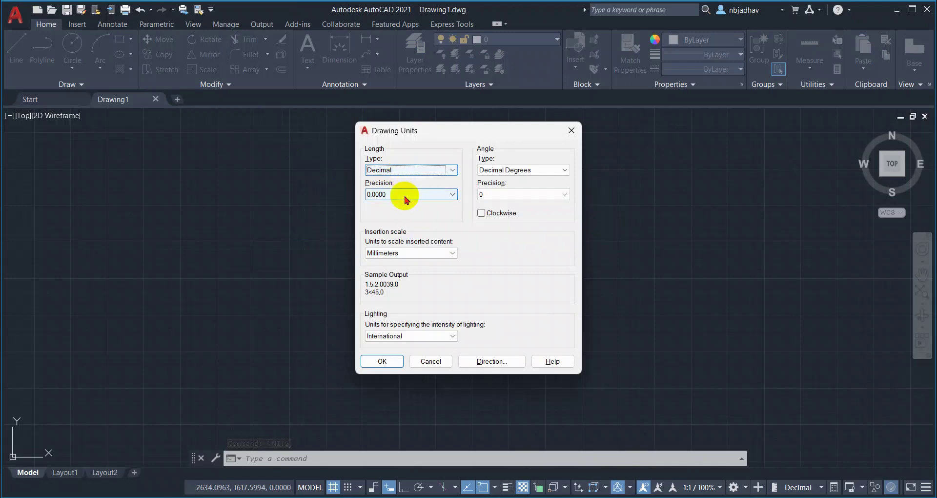
left_click(404, 195)
left_click(418, 209)
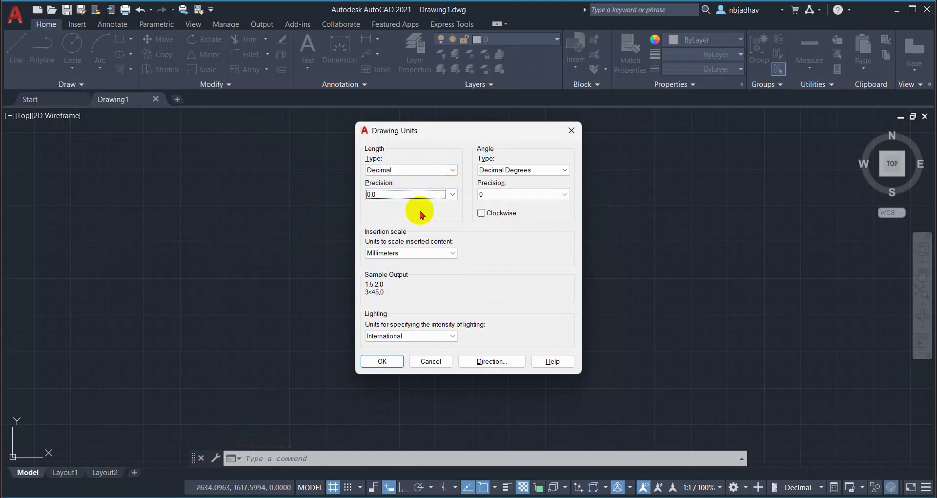
left_click(549, 195)
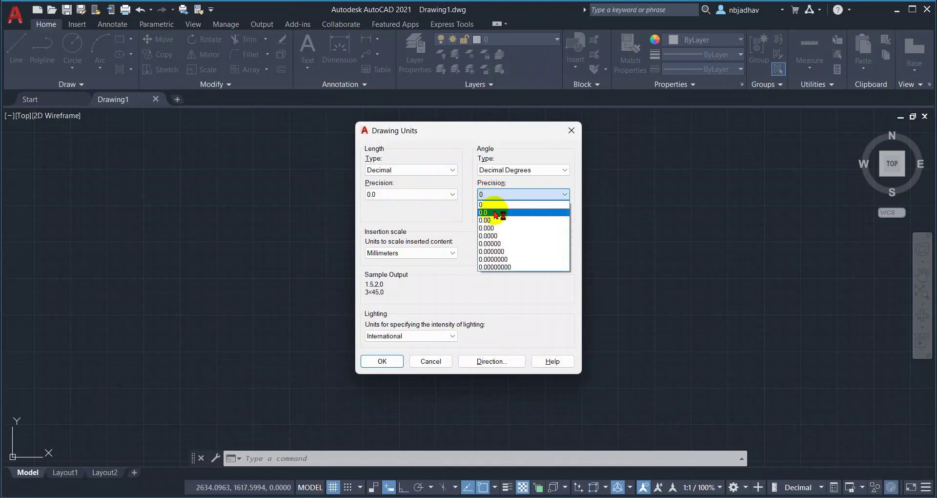
left_click(496, 212)
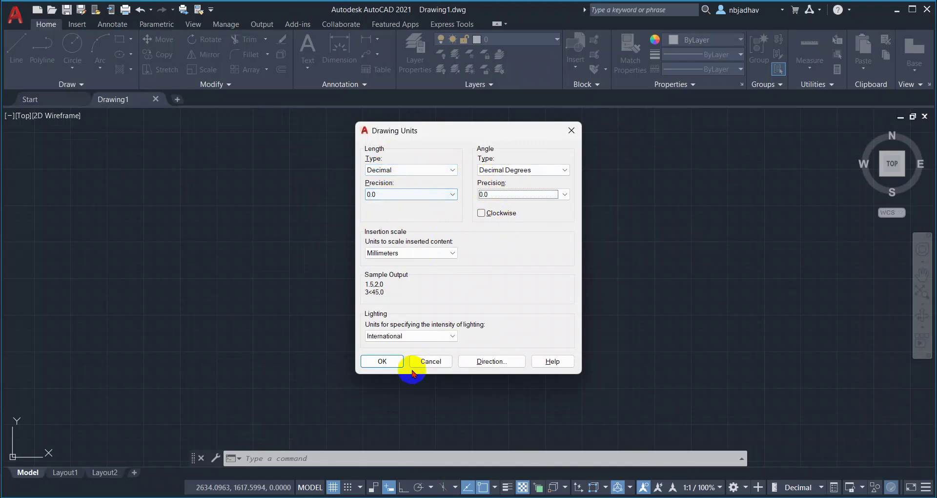
left_click(410, 258)
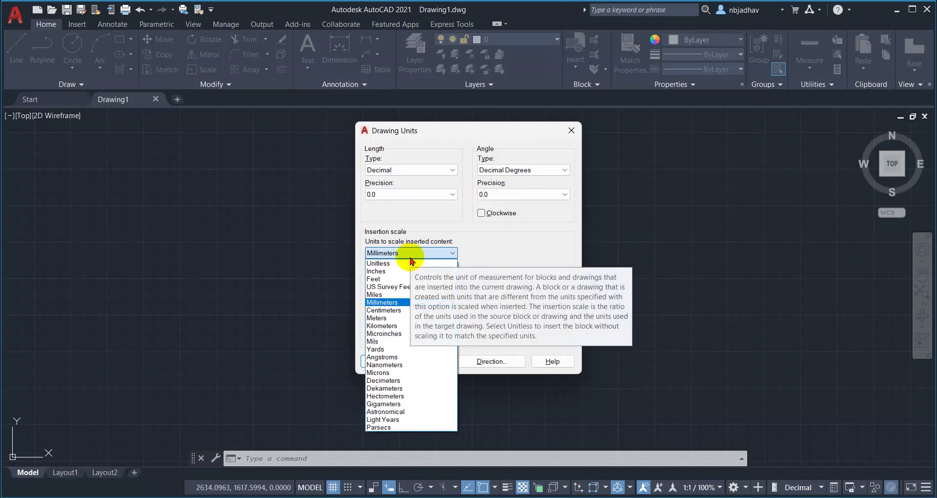
left_click(415, 253)
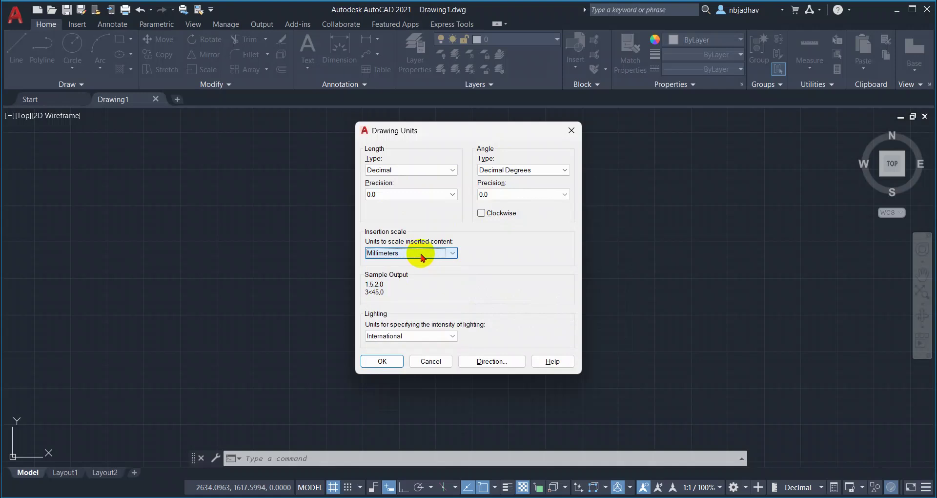
left_click(386, 360)
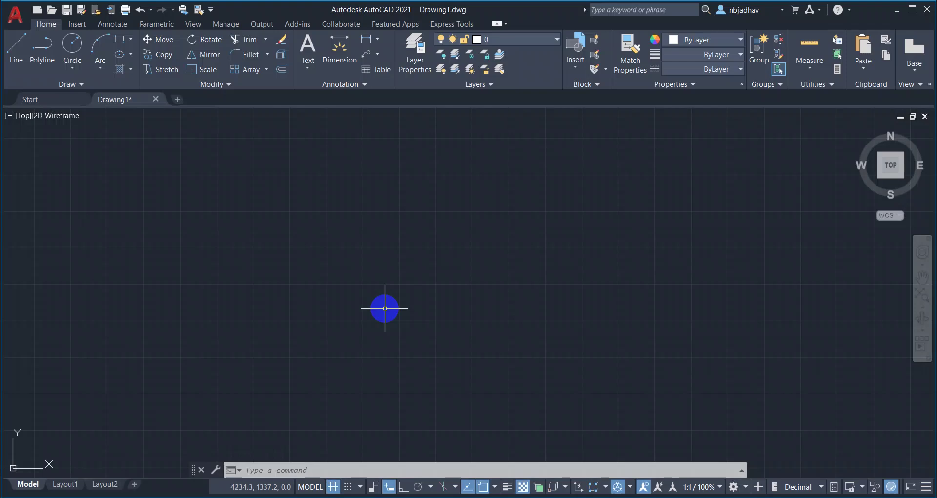
- Set the drawing limits with the lower left corner at 0,0 and the upper right corner at 420,297
type("lim")
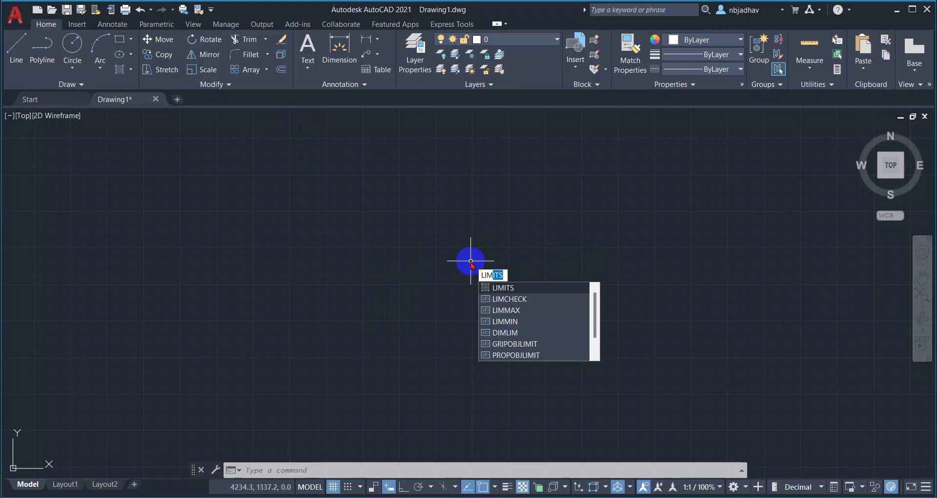
key("Return")
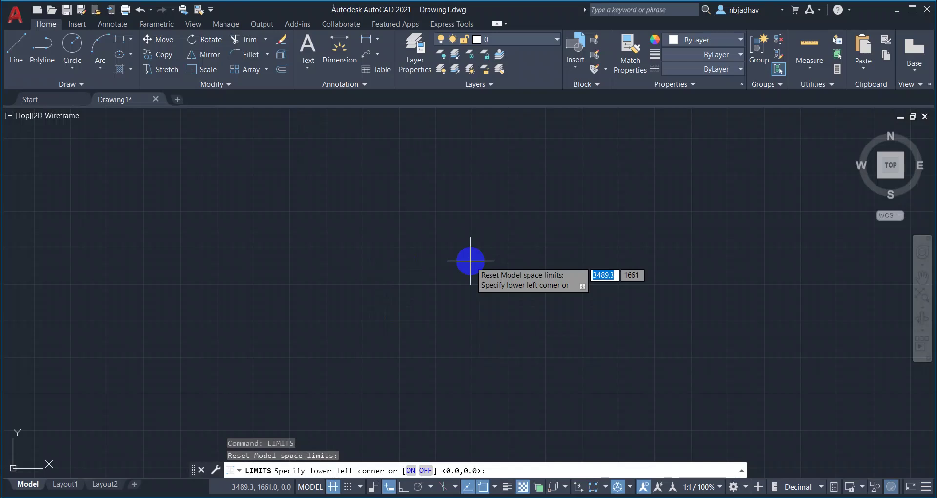
type("0")
key("Tab")
type("0")
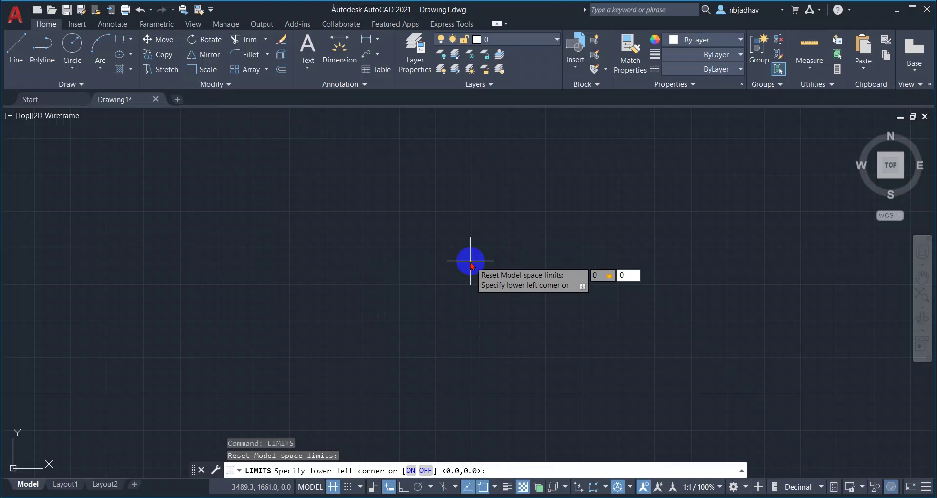
key("Return")
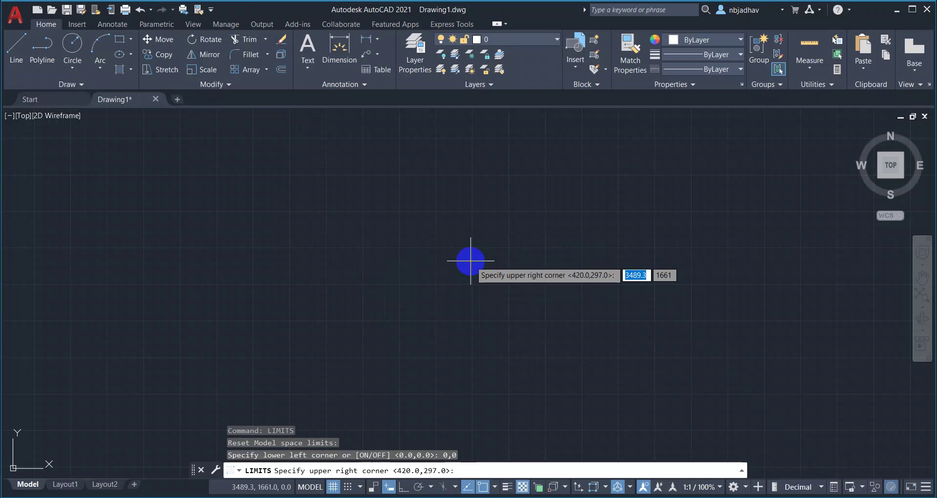
type("420")
key("Tab")
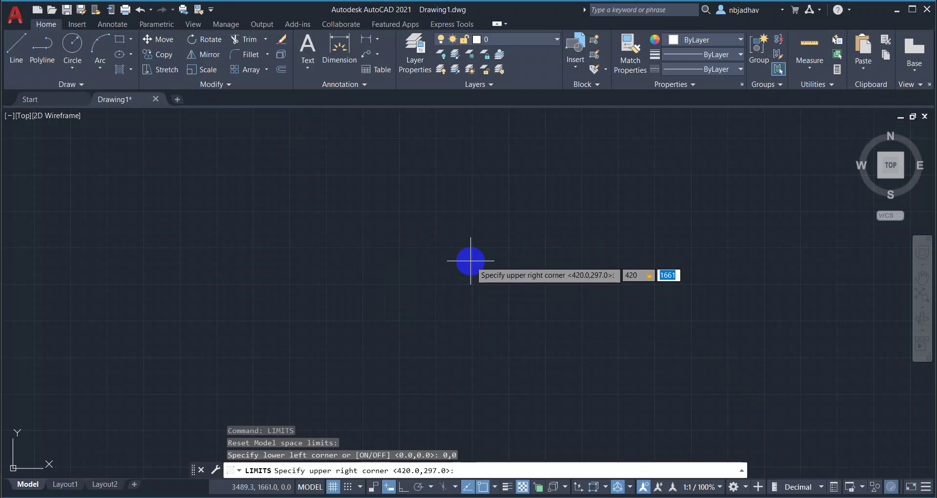
type("297")
key("Tab")
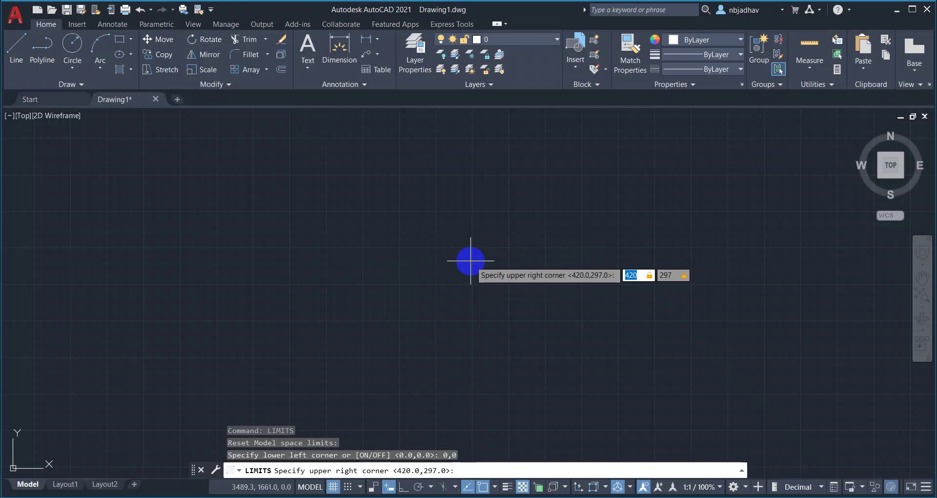
key("Return")
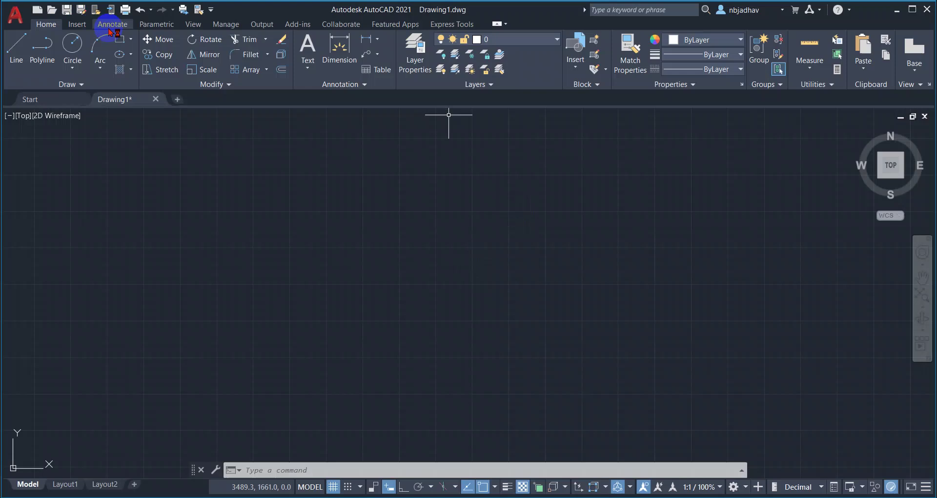
- Start a rectangle with the Rectangle command
left_click(130, 41)
left_click(149, 59)
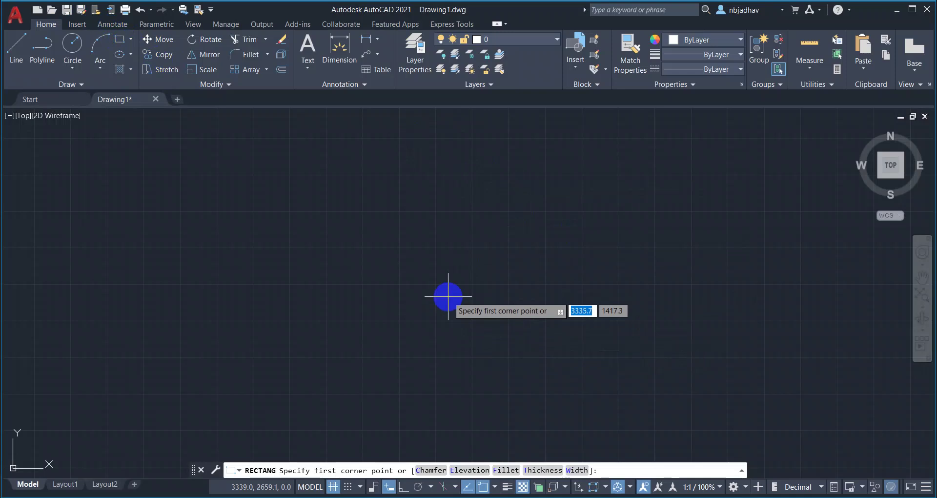
type("0")
key("Tab")
type("0")
key("Escape")
key("Tab")
key("Tab")
key("Tab")
key("Tab")
key("BackSpace")
type("0")
key("Tab")
type("0")
key("Tab")
key("Tab")
key("Tab")
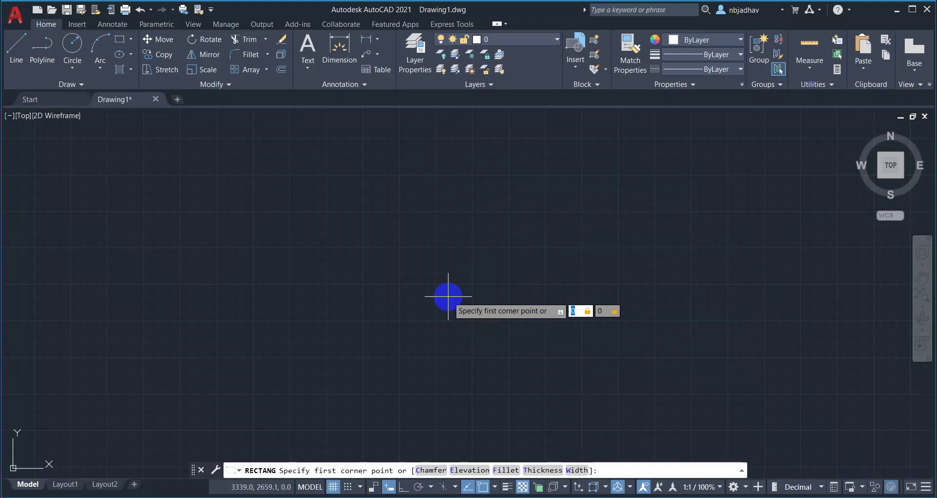
key("Escape")
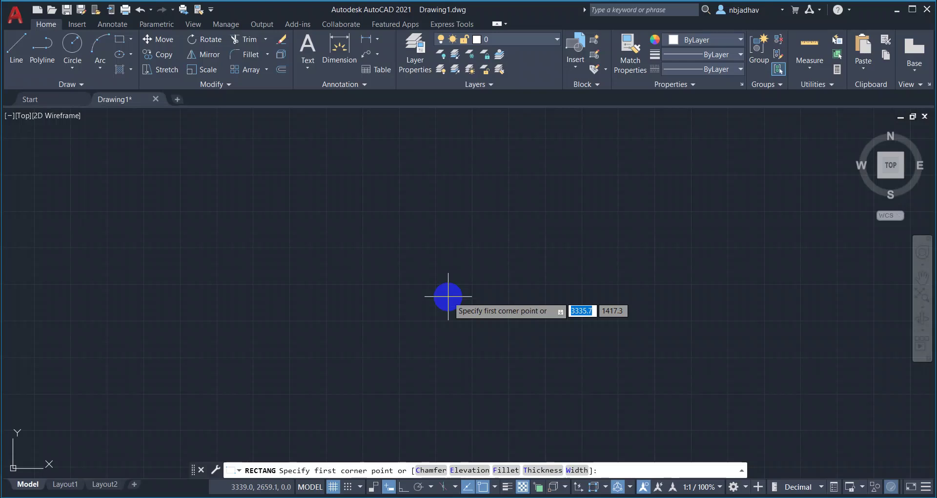
- Draw the sheet border rectangle from corner 0,0 with a width of 420 and a height of 297
type("0")
key("Tab")
type("0")
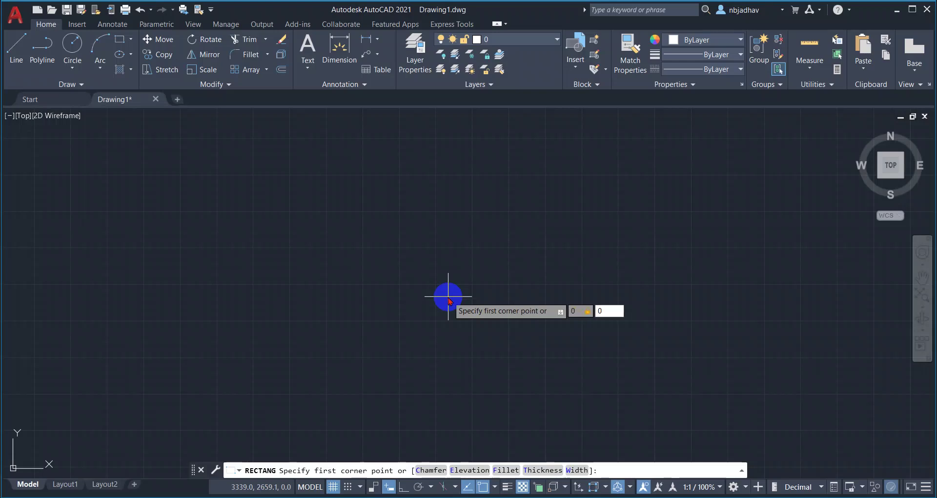
key("Return")
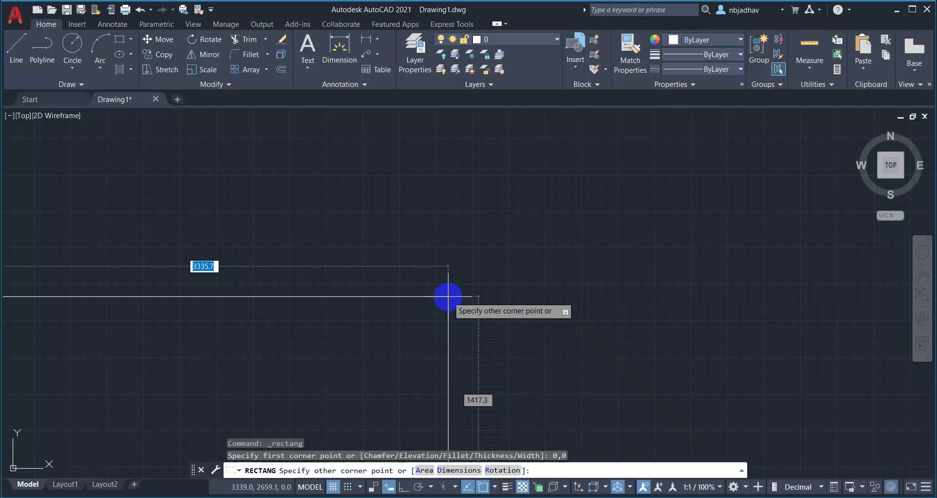
type("420")
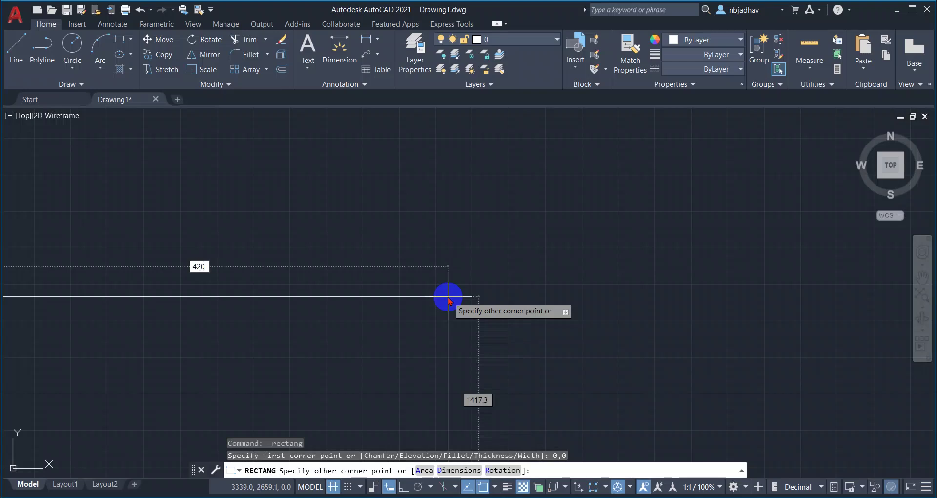
key("Tab")
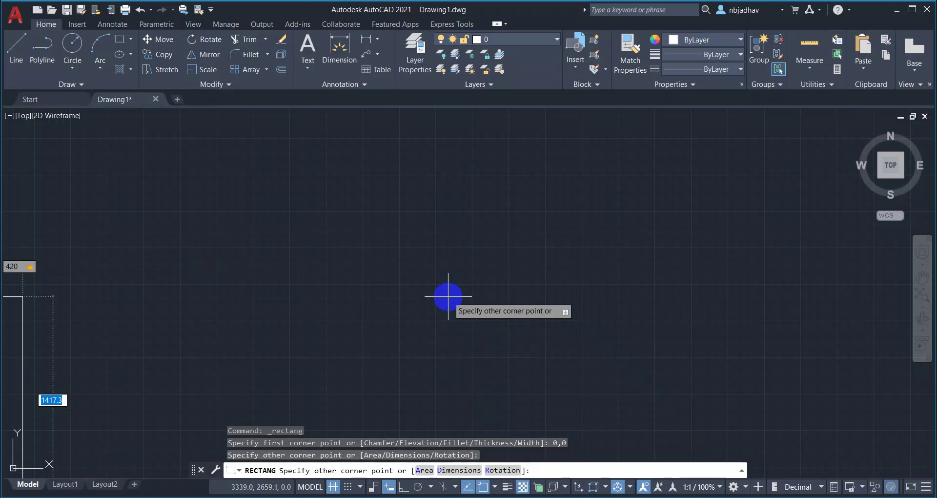
type("297")
key("Tab")
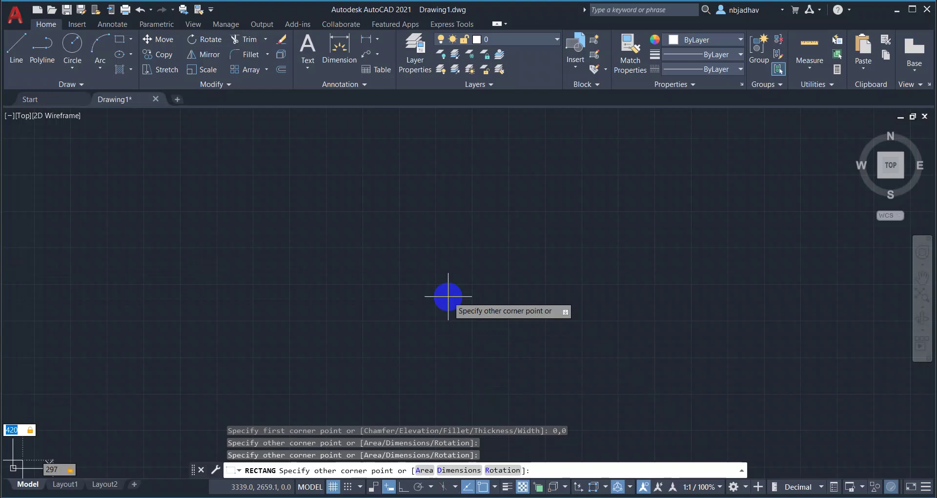
key("Return")
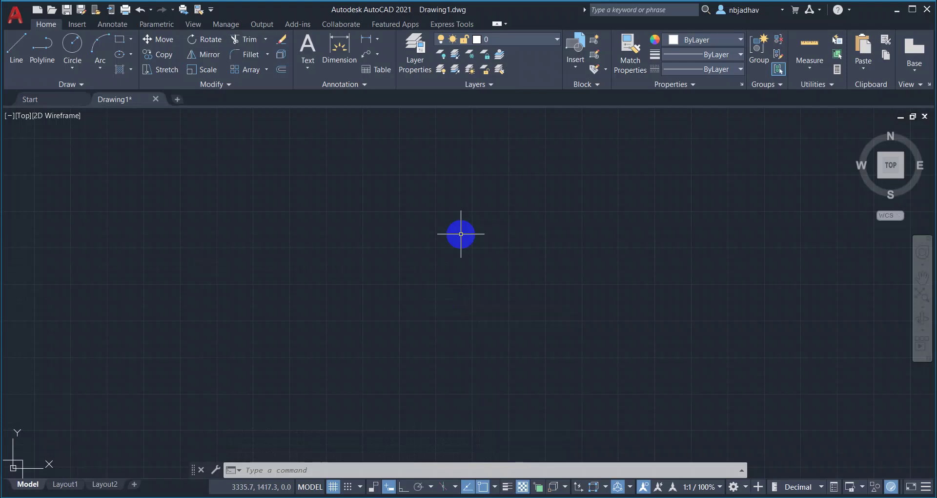
- Zoom to the drawing extents and frame the whole sheet rectangle in the view
middle_click(571, 259)
middle_click(571, 259)
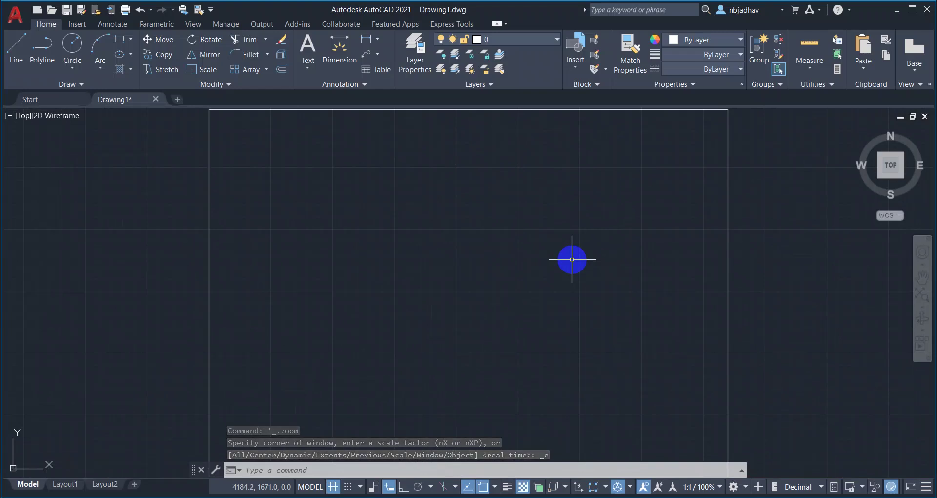
scroll(586, 294, "down", 2)
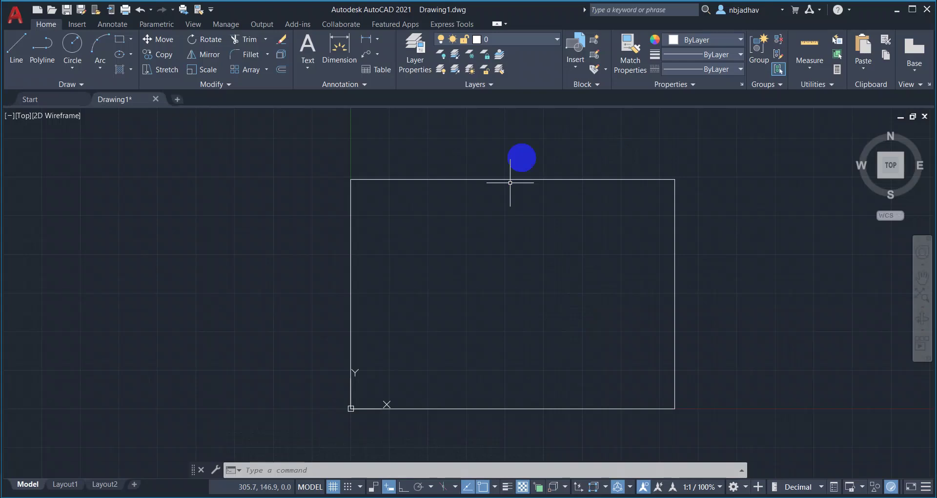
scroll(485, 273, "up", 2)
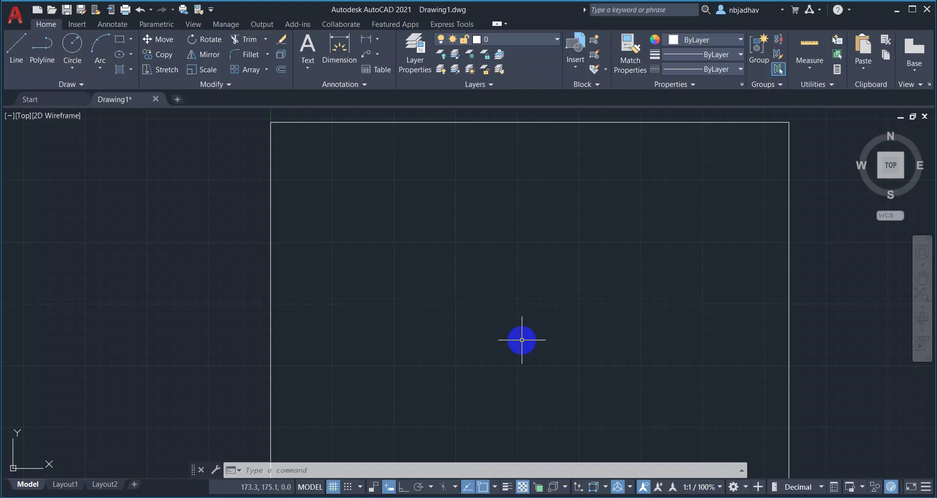
scroll(522, 340, "down", 2)
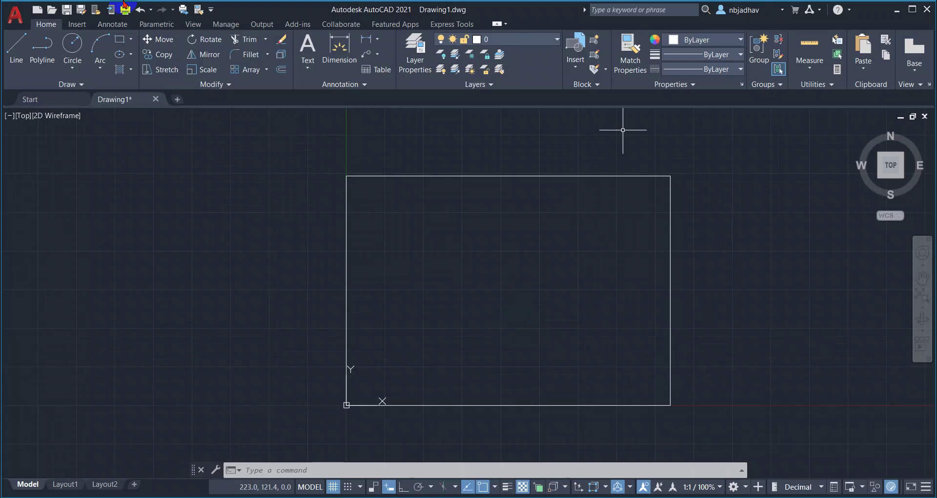
- Create a new layer named OBJECT in the Layer Properties Manager
left_click(11, 54)
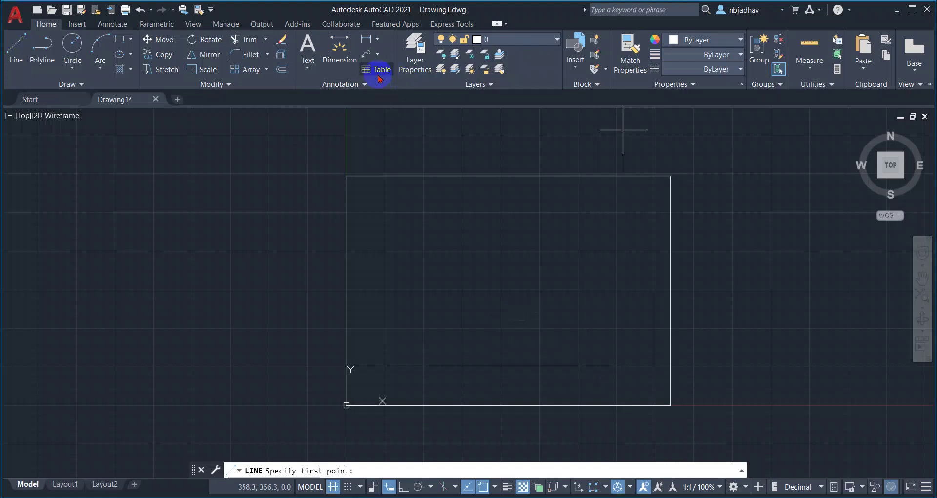
left_click(411, 69)
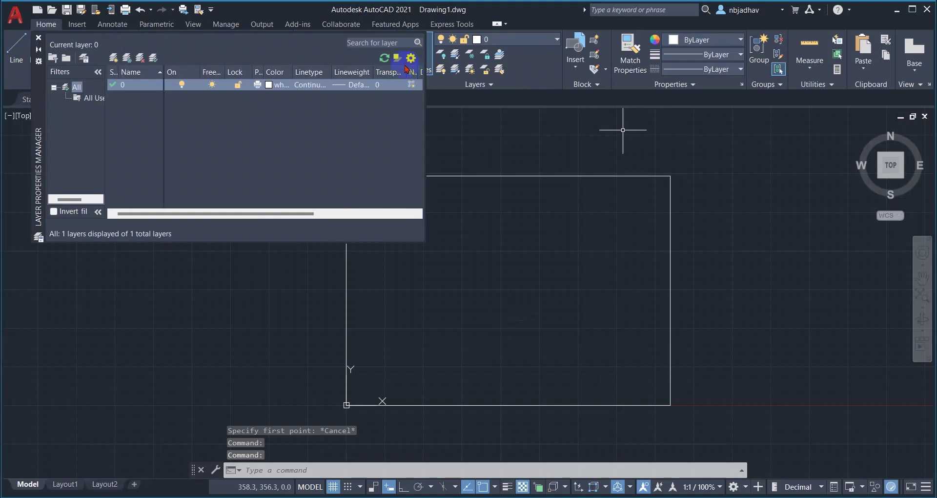
left_click(114, 58)
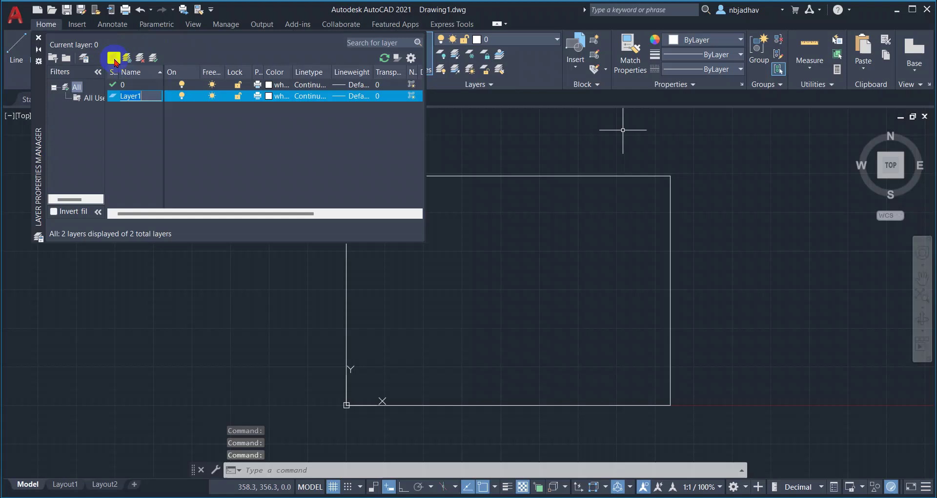
type("OBJECT")
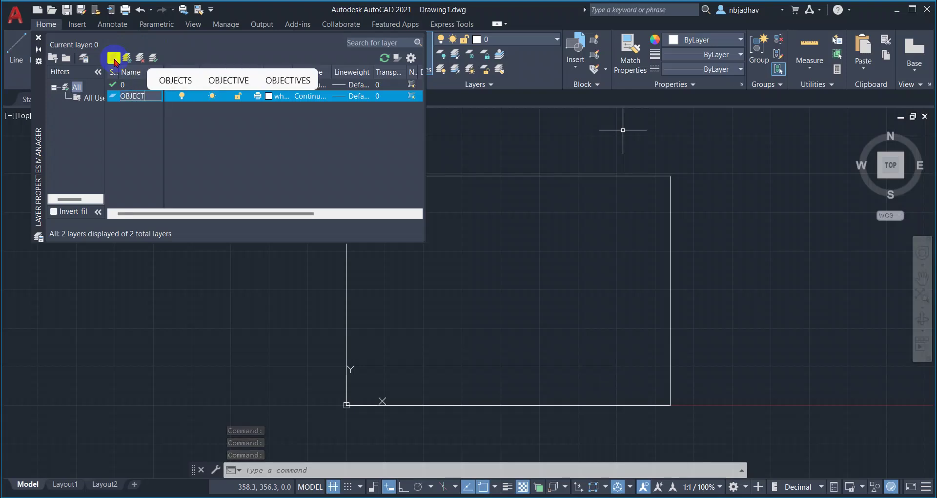
key("Return")
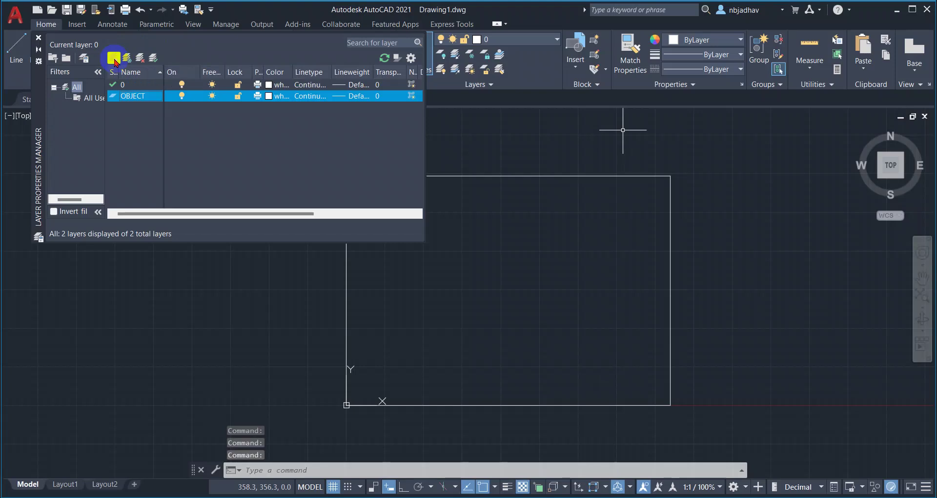
- Toggle the OBJECT layer's lock on and off, and confirm white as the layer's color
left_click(237, 97)
left_click(237, 97)
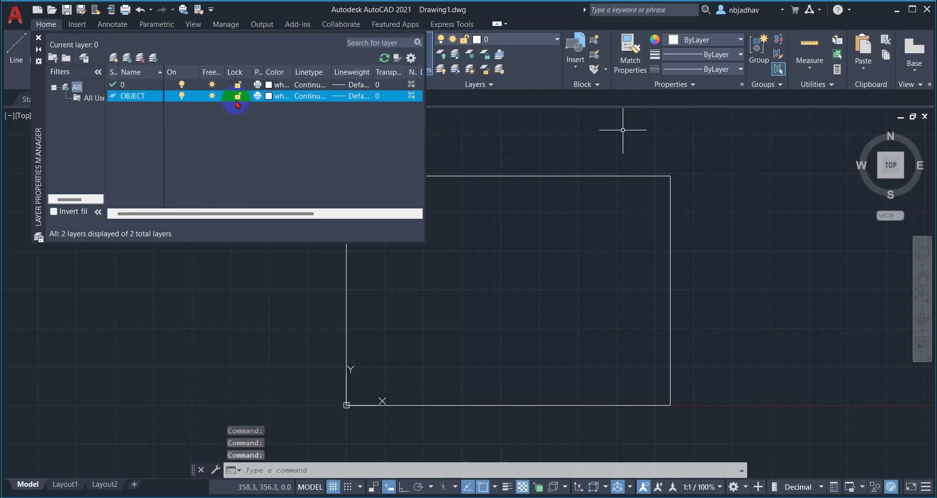
left_click(278, 98)
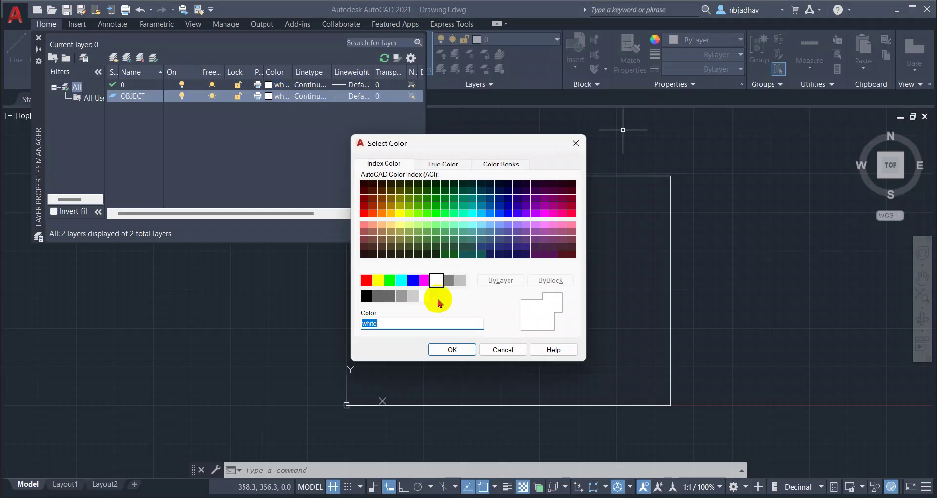
left_click(467, 354)
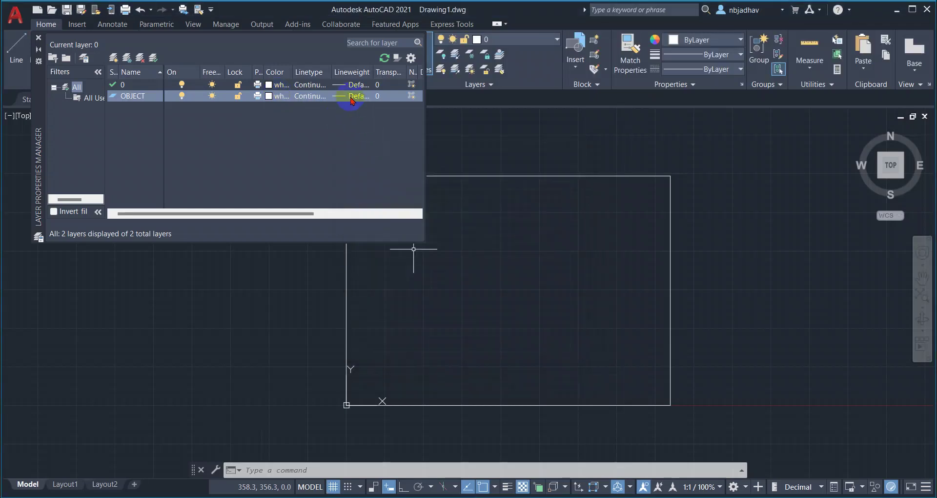
- Set the OBJECT layer's lineweight to 0.30 mm
left_click(352, 99)
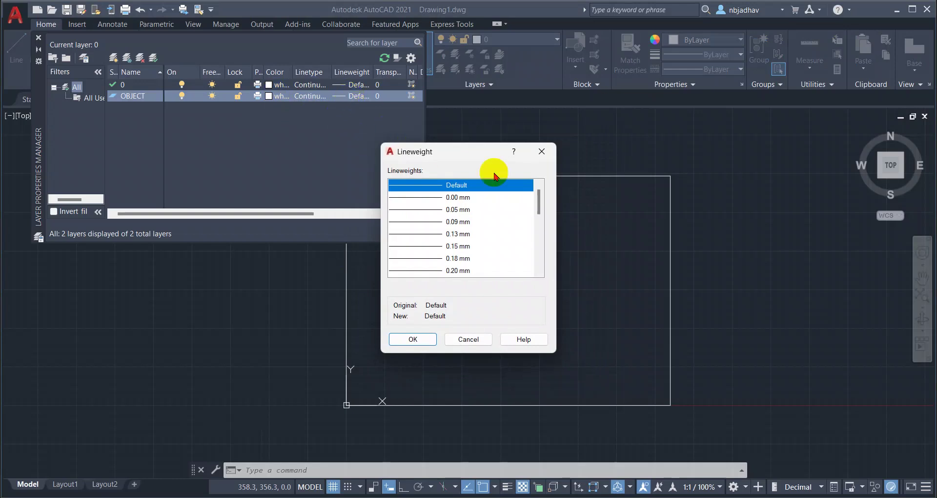
left_click_drag(539, 203, 538, 226)
left_click(467, 201)
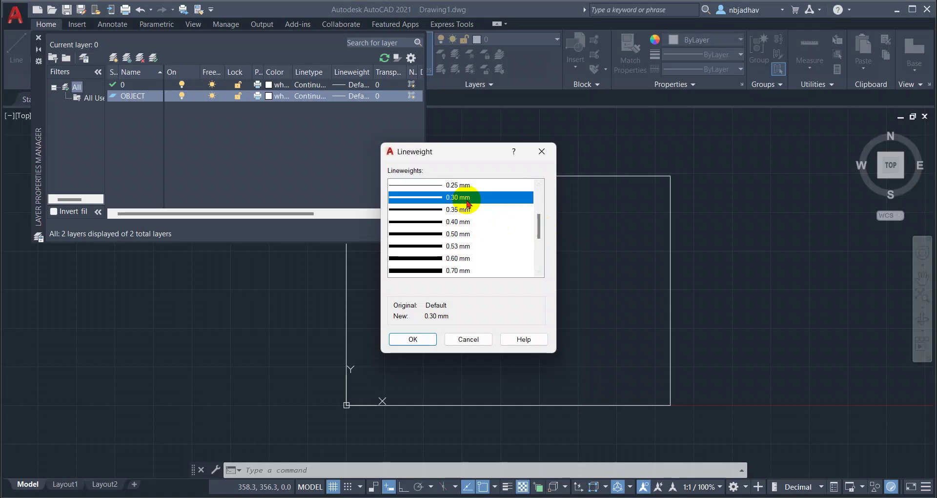
left_click(413, 339)
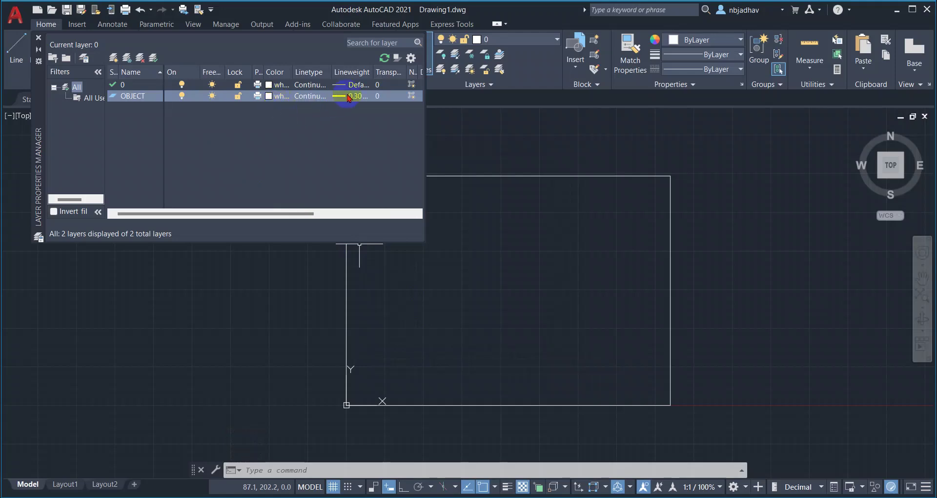
- Load the CENTER2 linetype from acadiso.lin and assign it to the OBJECT layer
left_click(313, 98)
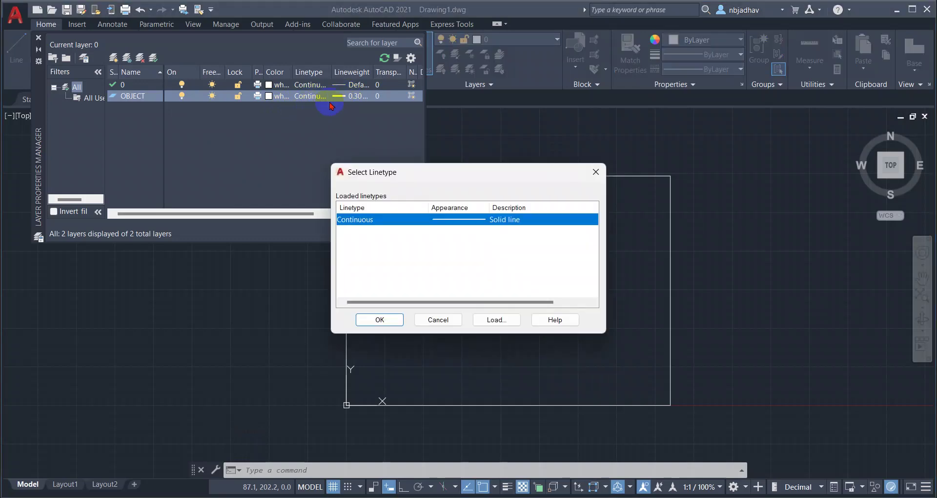
left_click(491, 326)
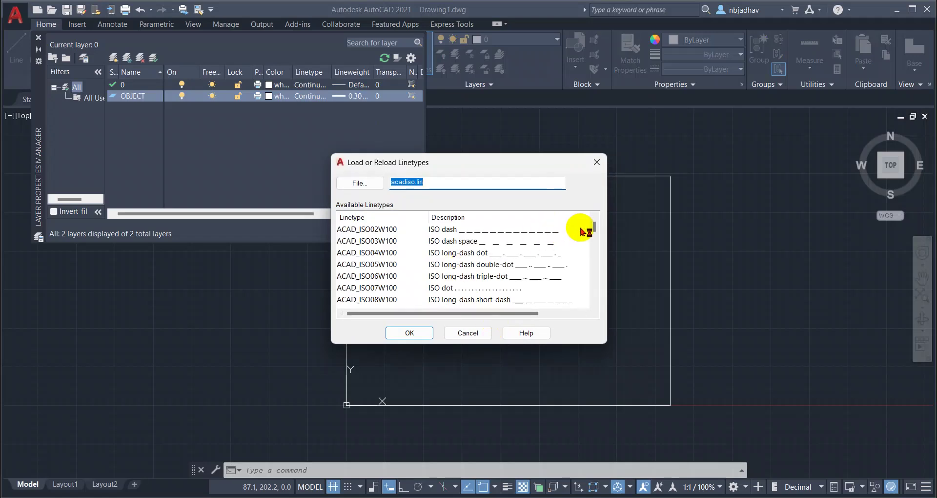
left_click_drag(593, 226, 596, 251)
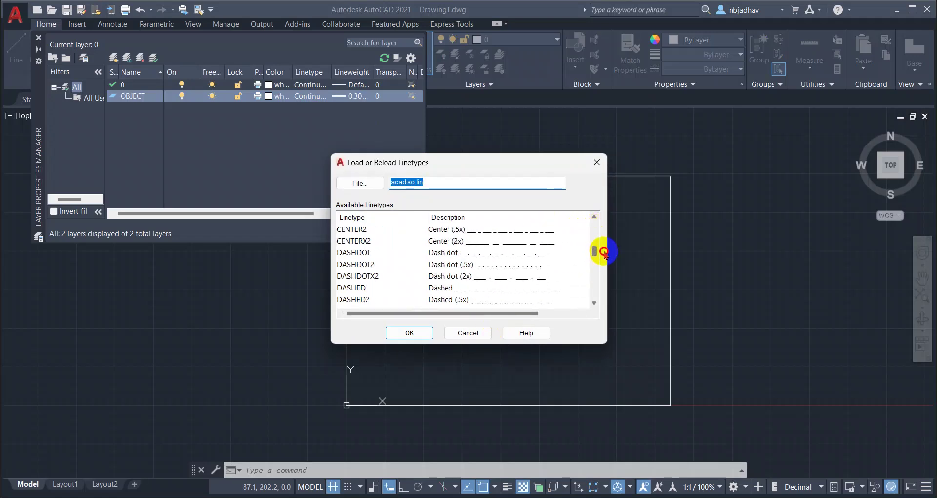
left_click(380, 234)
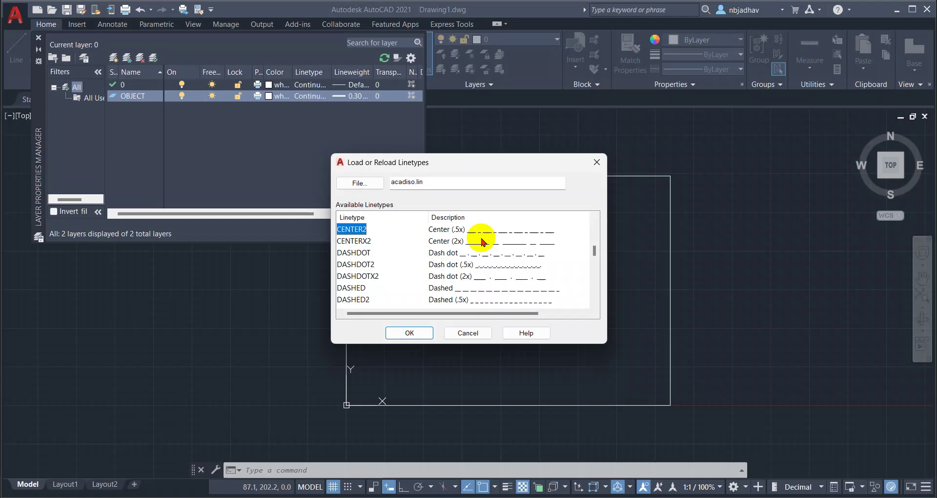
left_click(416, 331)
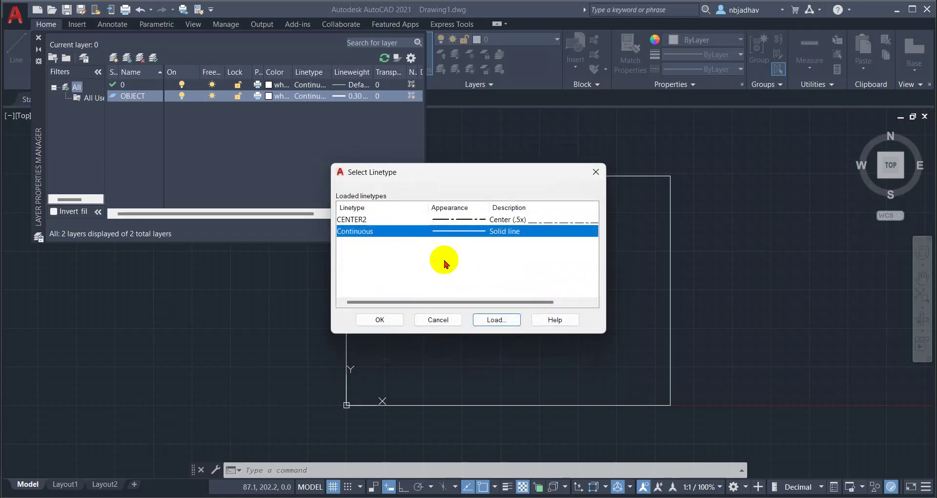
left_click(385, 220)
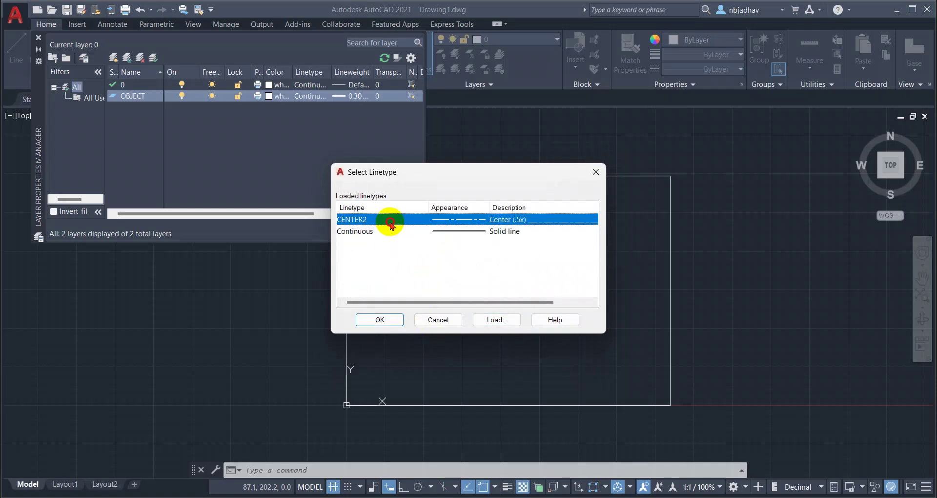
left_click(381, 320)
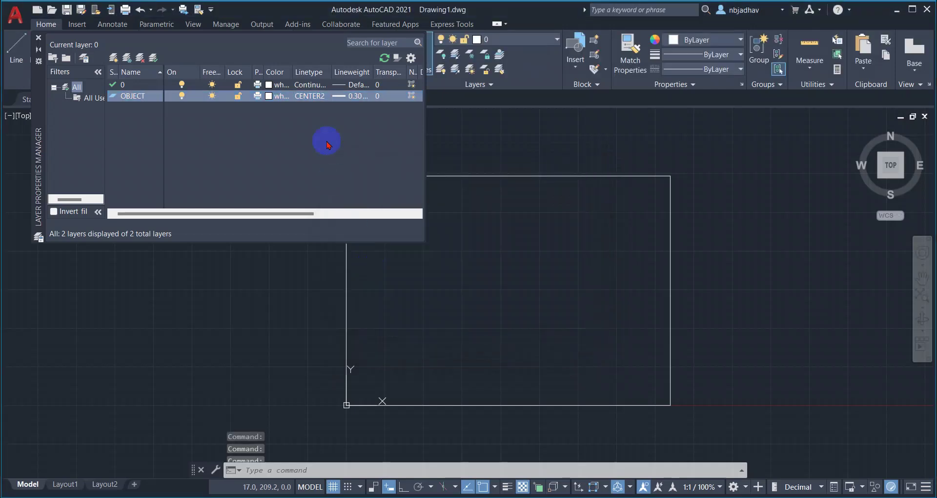
- Change the OBJECT layer's linetype to Continuous
left_click(314, 98)
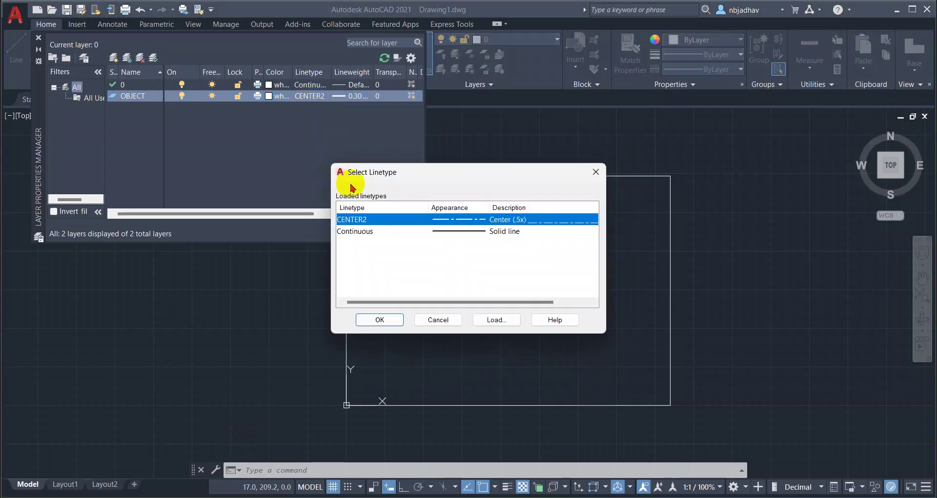
left_click(383, 231)
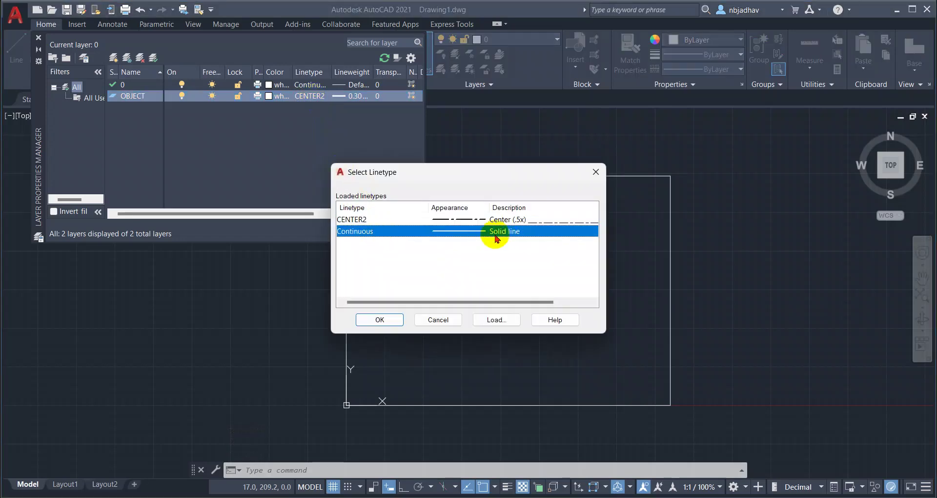
left_click(388, 319)
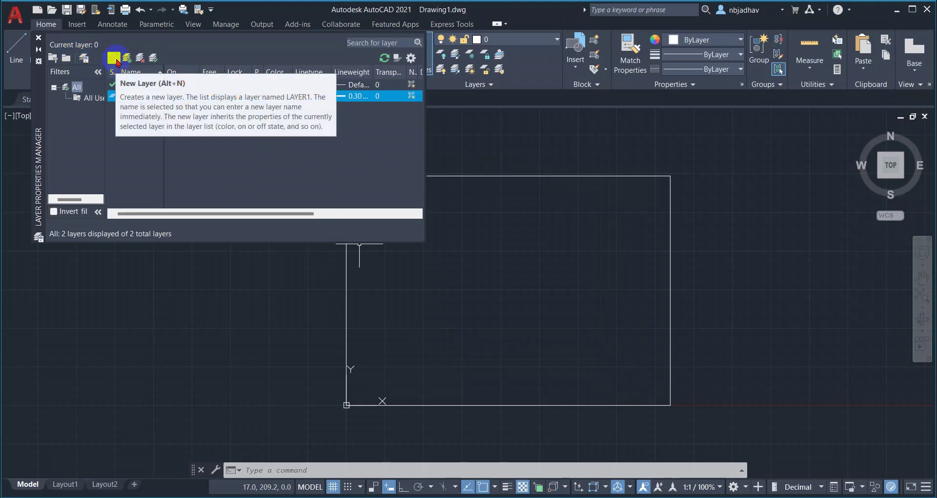
- Create another new layer named PROJECTION LIN below the OBJECT layer
left_click(115, 59)
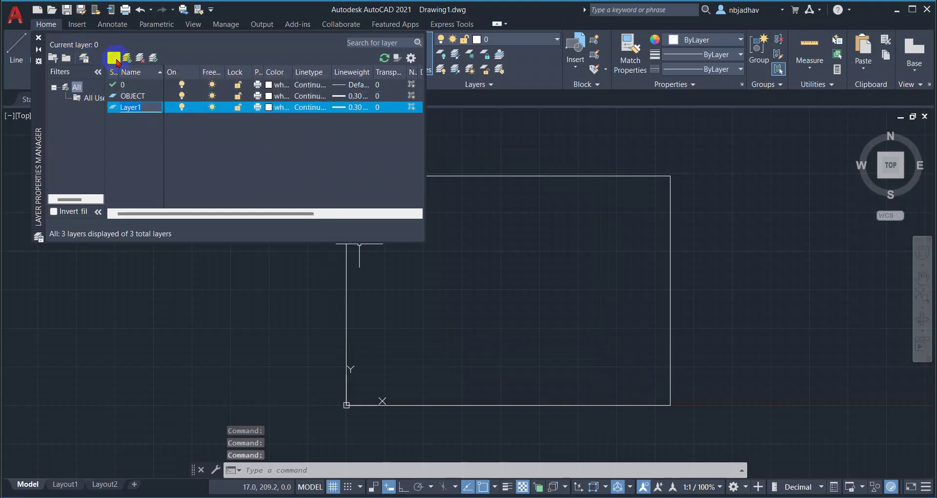
type("PRO")
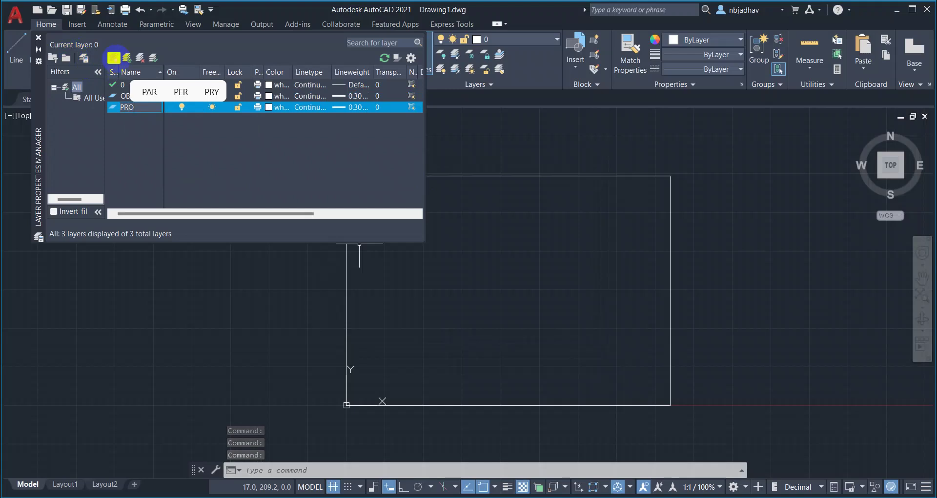
type("JECTIO")
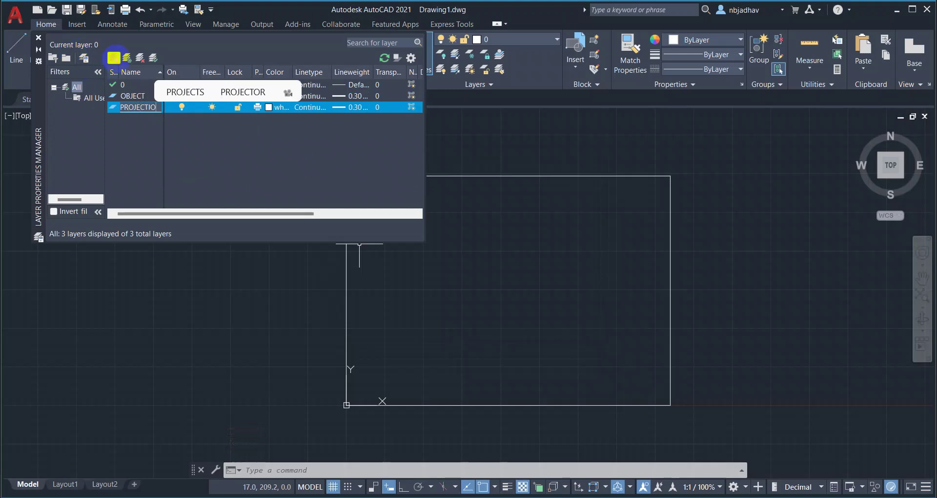
type("N LIN")
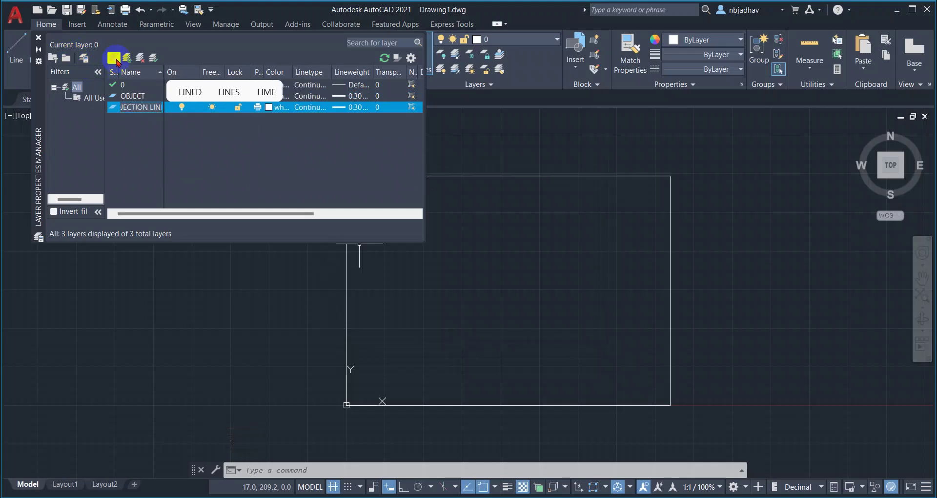
key("Return")
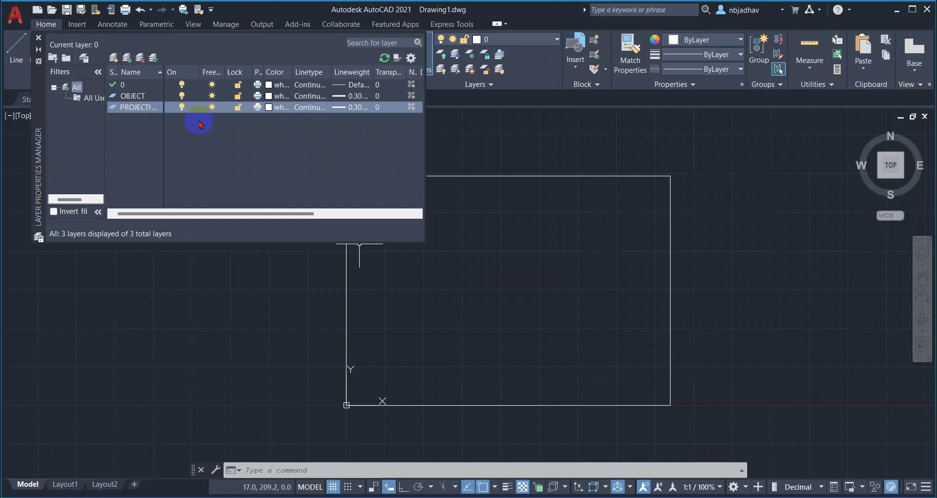
- Set the projection line layer's color to cyan and confirm Continuous as its linetype
left_click(282, 109)
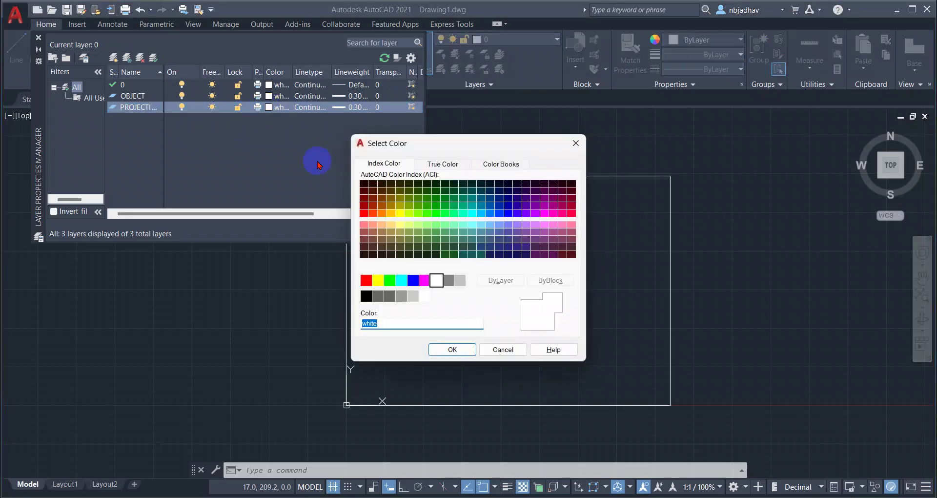
left_click(402, 282)
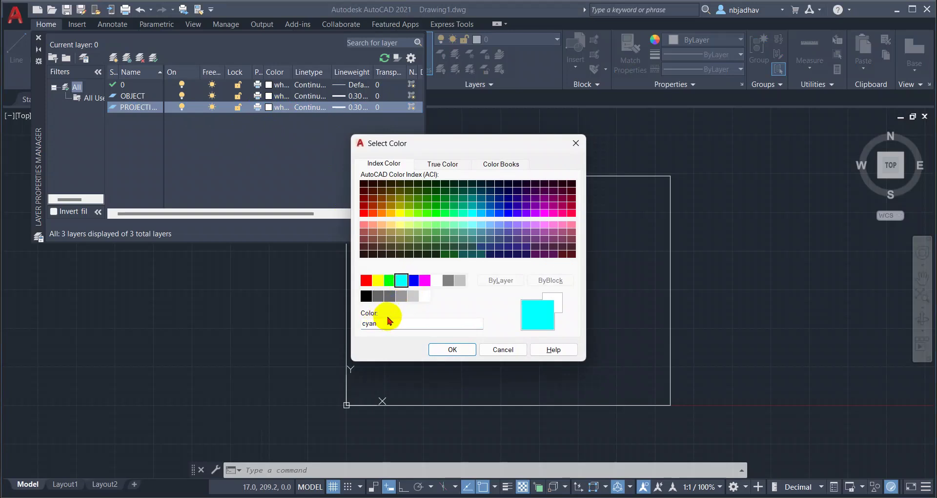
left_click(452, 349)
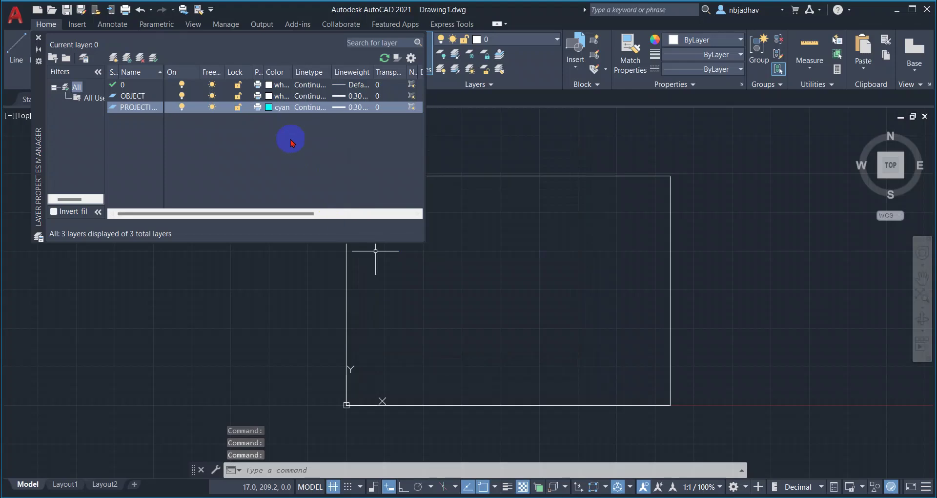
left_click(303, 109)
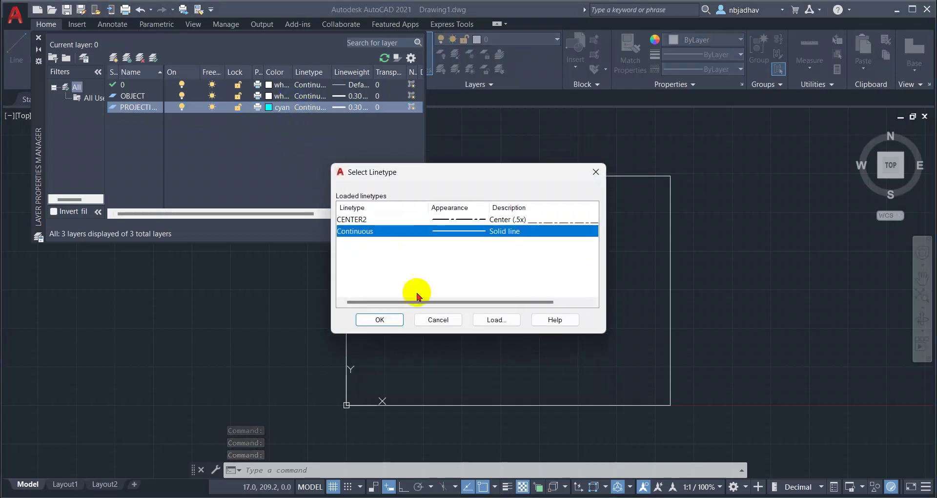
left_click(380, 320)
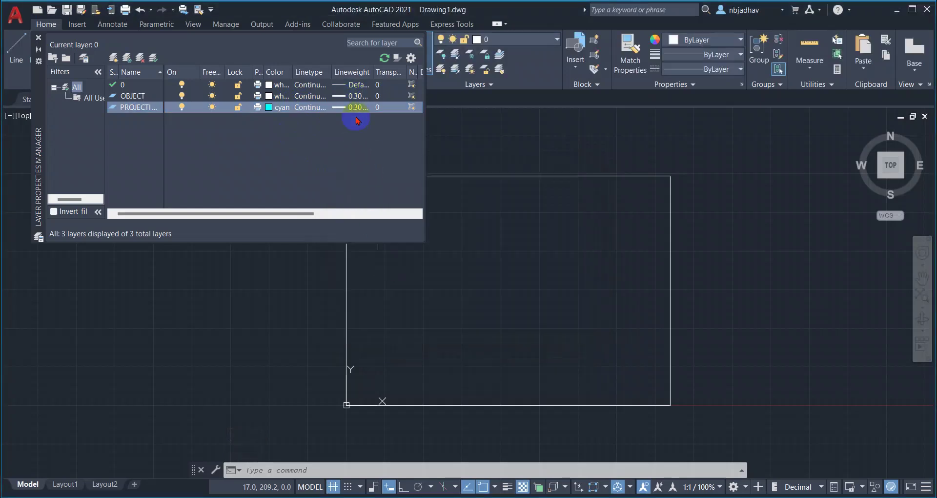
- Set the projection line layer's lineweight to 0.25 mm and close the Layer Properties Manager
left_click(357, 107)
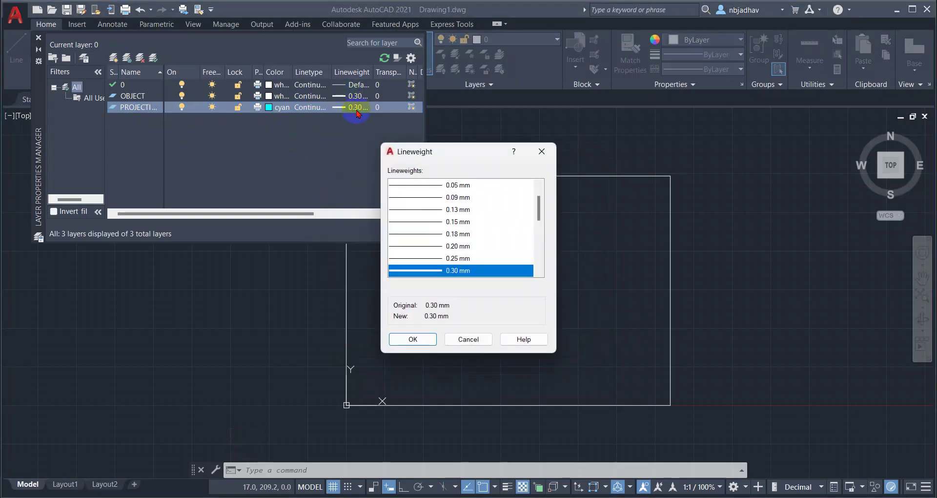
left_click(460, 260)
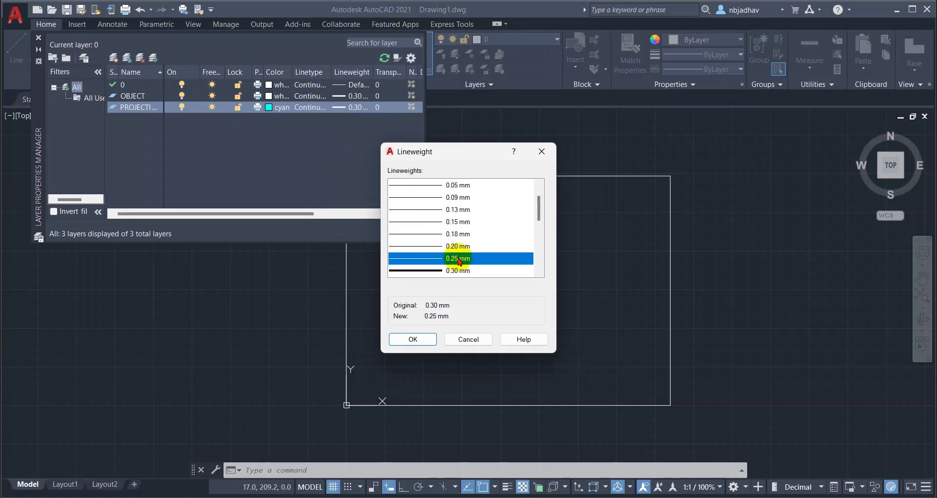
left_click(414, 339)
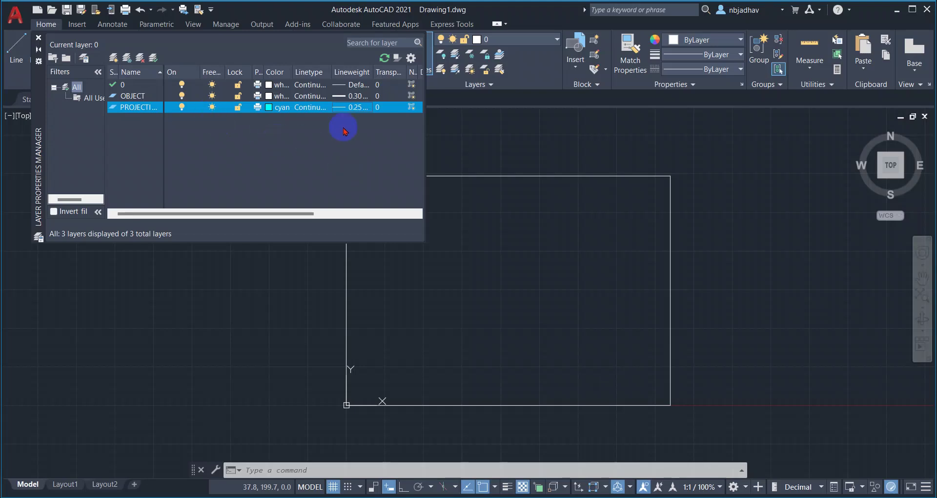
left_click(38, 38)
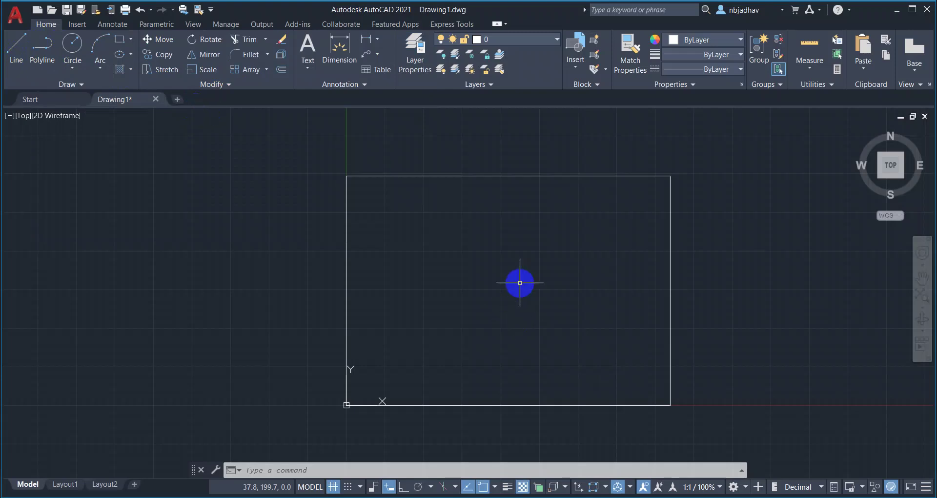
- Turn on Display Lineweight in the Lineweight Settings, with the units kept in millimeters
left_click(740, 60)
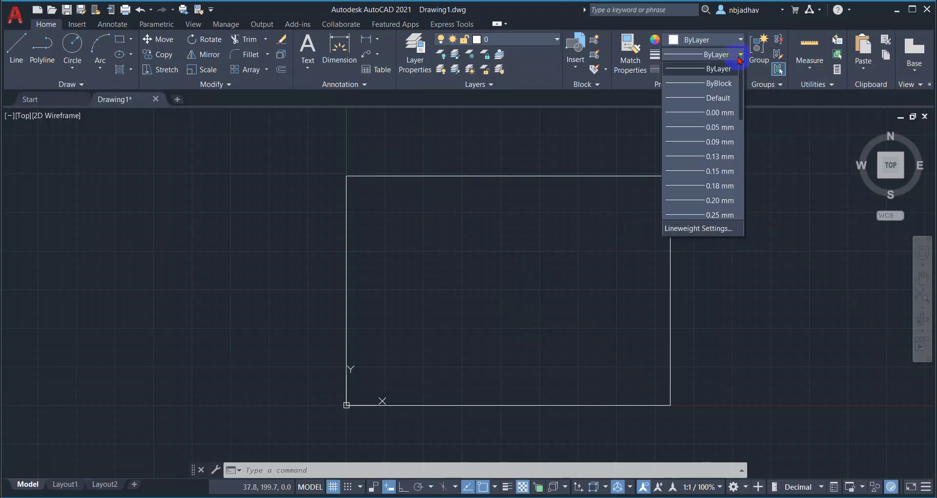
scroll(747, 80, "down", 2)
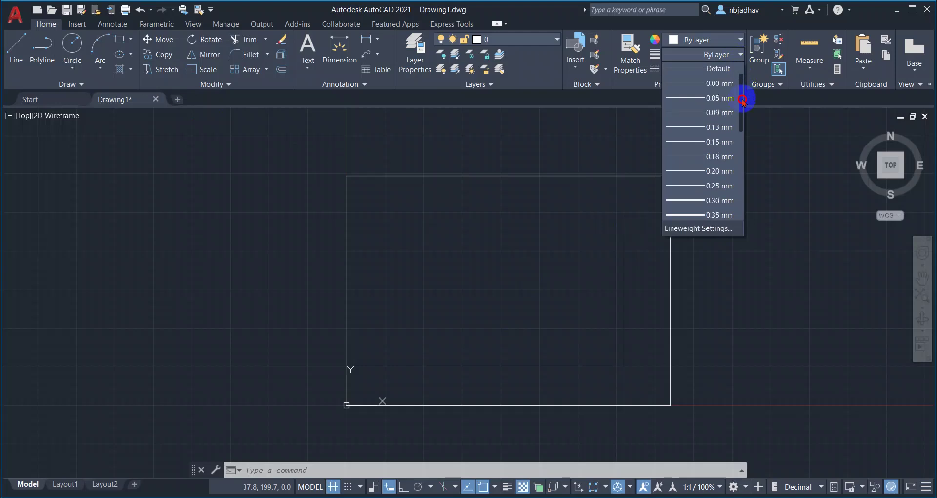
left_click(707, 228)
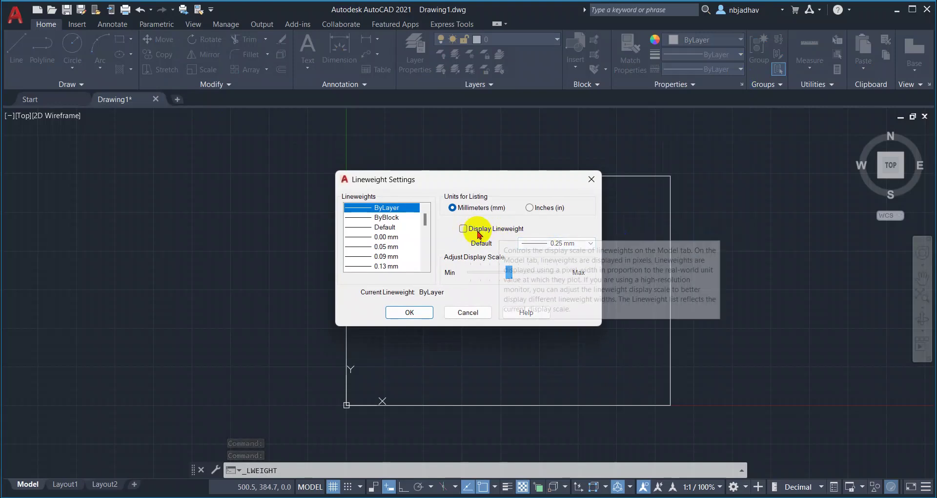
left_click(461, 232)
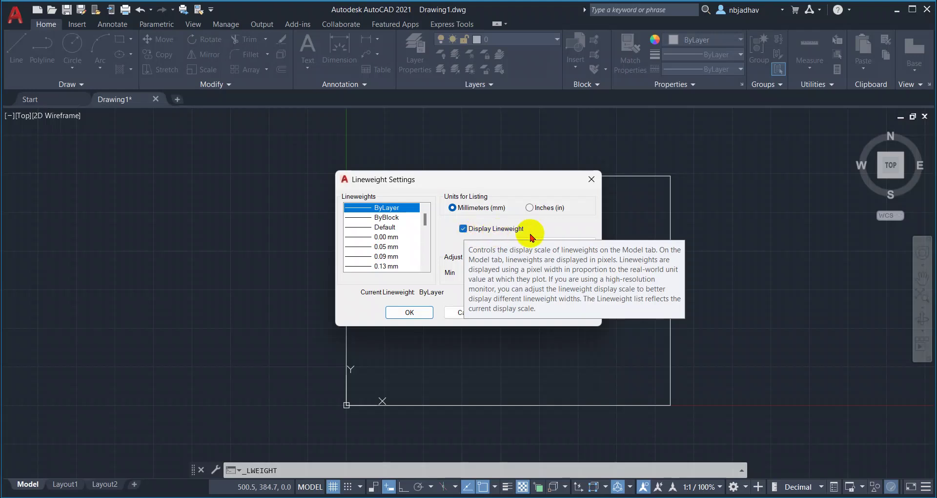
left_click(420, 314)
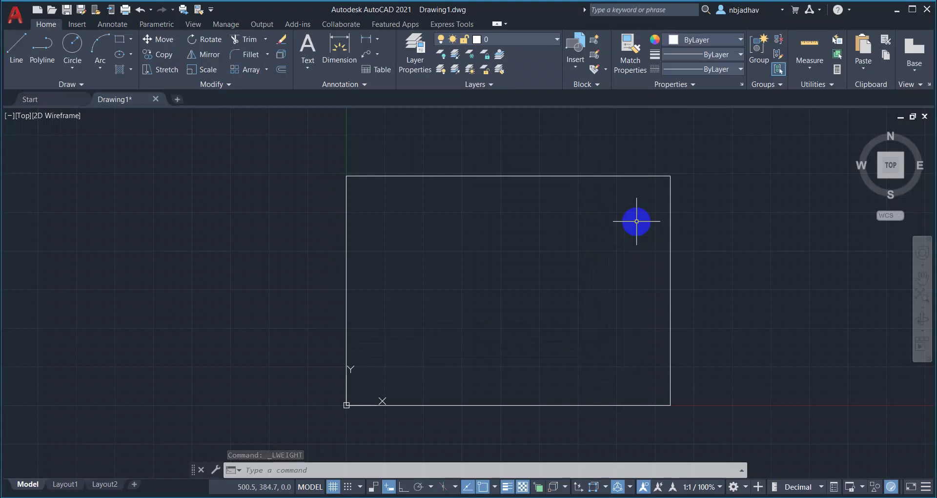
- Start the Line command, then switch the Endpoint, Midpoint, Center and Geometric Center object snaps off and back on
left_click(14, 57)
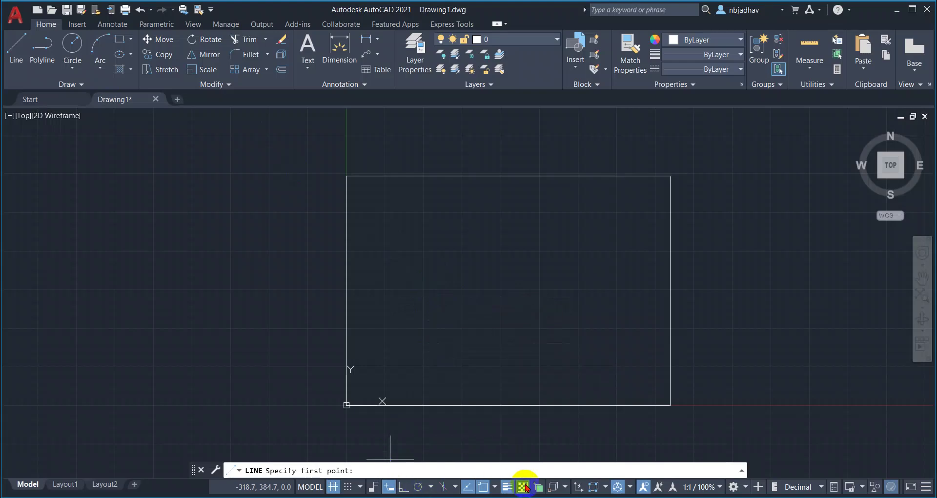
left_click(495, 487)
left_click(482, 263)
left_click(482, 278)
left_click(482, 292)
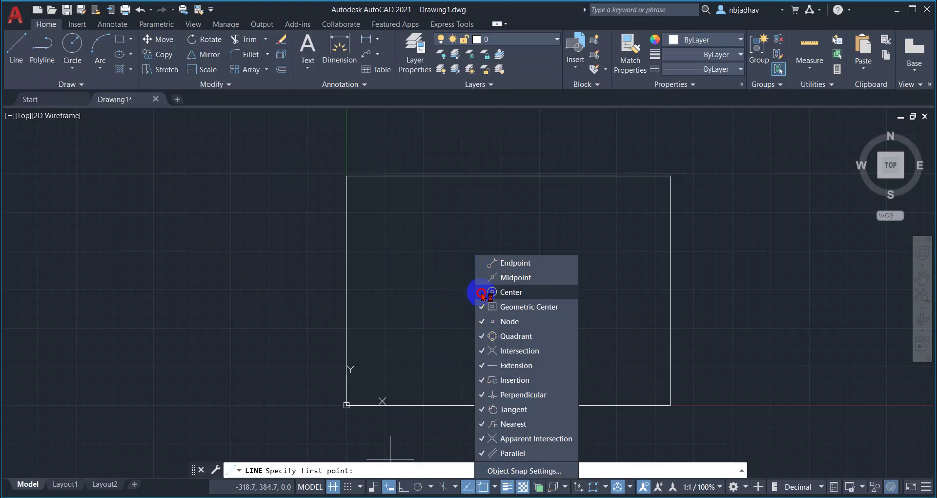
left_click(483, 307)
left_click(480, 263)
left_click(482, 278)
left_click(481, 292)
left_click(481, 307)
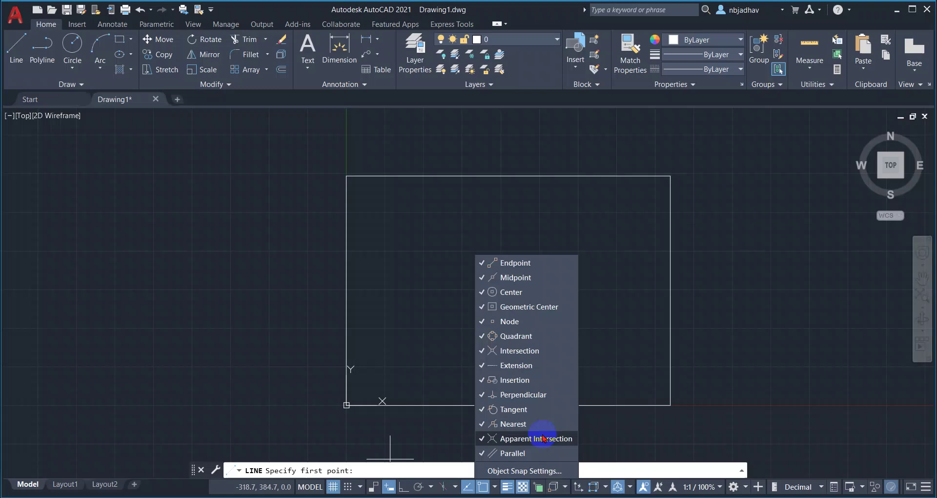
- Switch object snapping off and back on, and check the list of available object snap modes
left_click(483, 491)
left_click(483, 491)
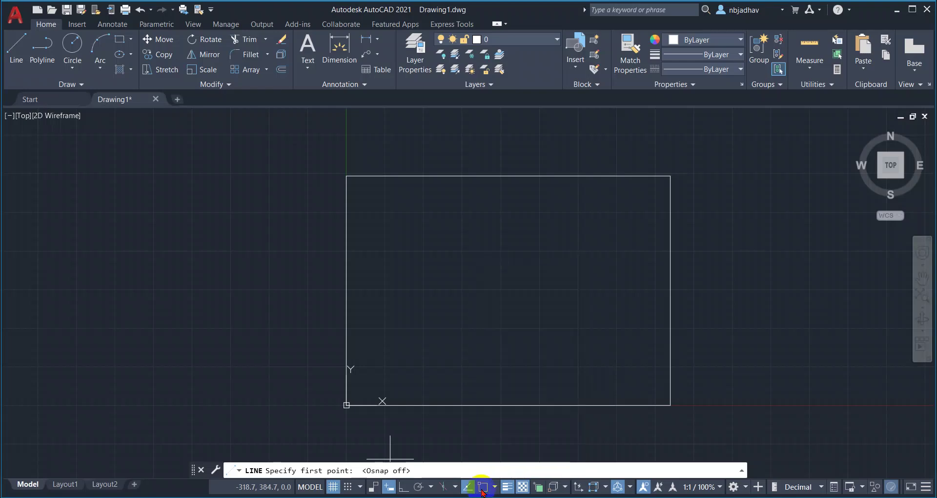
left_click(483, 492)
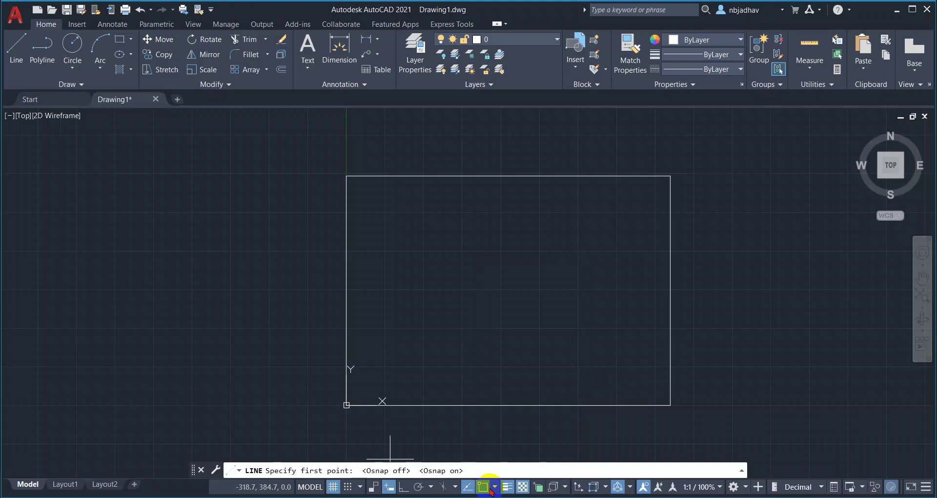
left_click(495, 487)
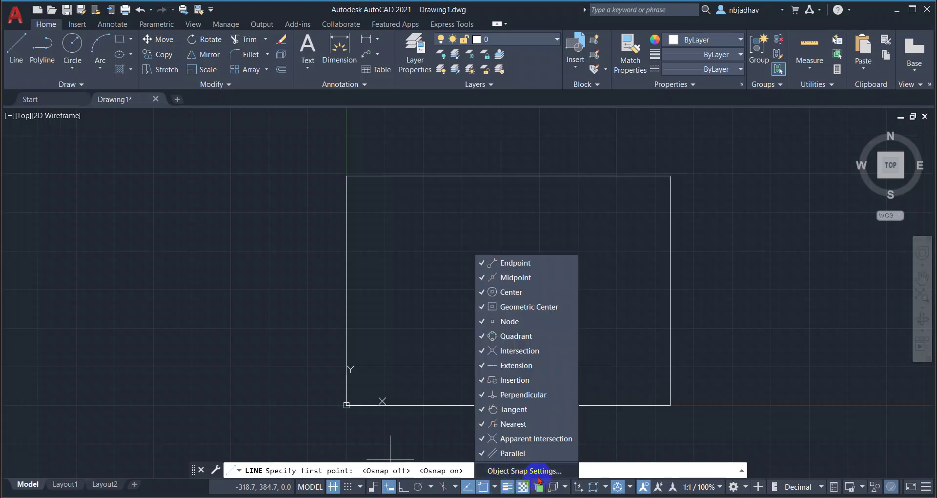
left_click(538, 476)
left_click(482, 488)
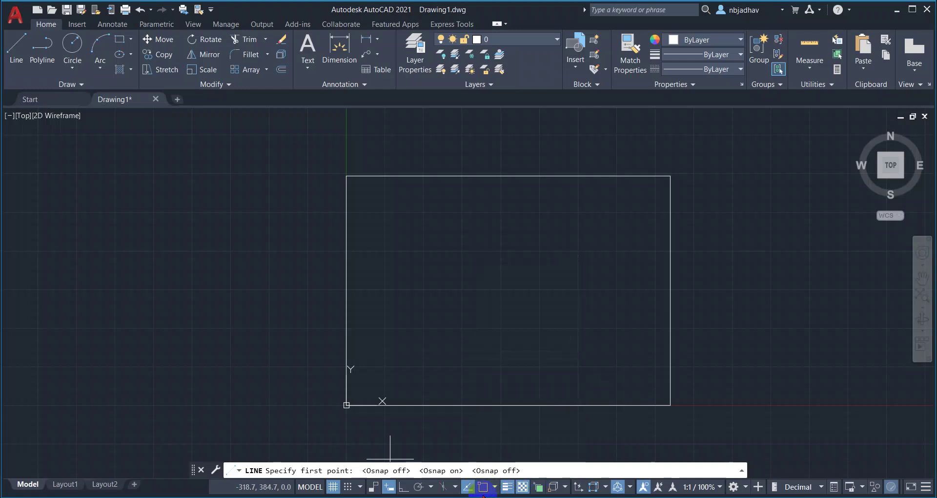
left_click(486, 491)
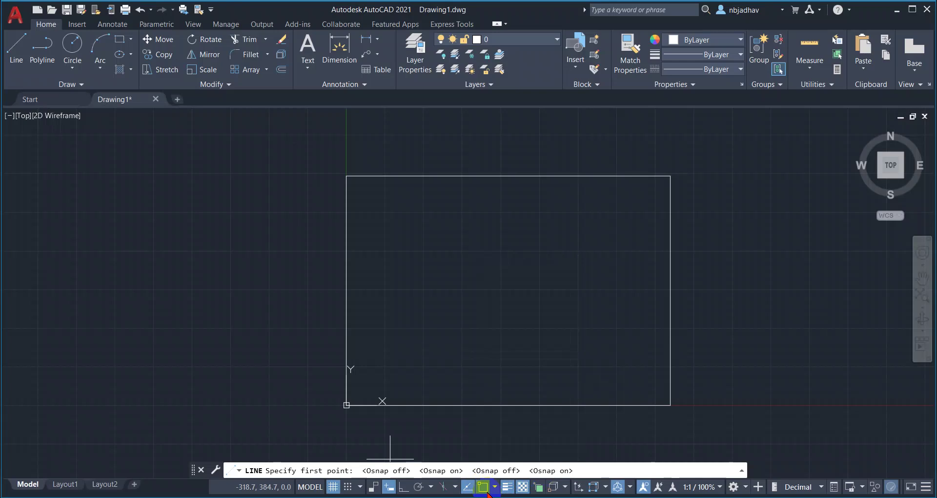
- Toggle Ortho mode on and off, leaving it on to restrict drawing to horizontal and vertical directions
left_click(404, 487)
left_click(405, 487)
left_click(405, 487)
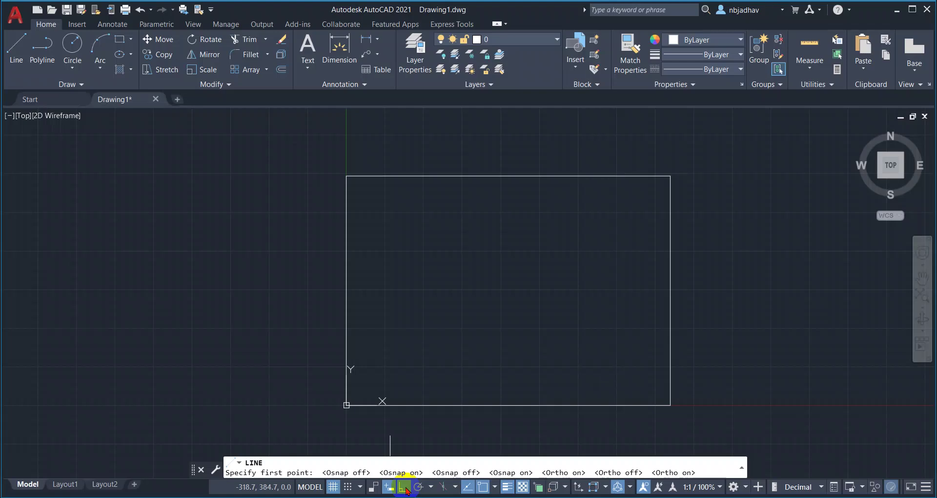
left_click(406, 488)
left_click(406, 488)
left_click(405, 489)
left_click(407, 489)
- Draw a horizontal line 300 units long inside the sheet border, starting at about (55.5, 153.6)
left_click(10, 53)
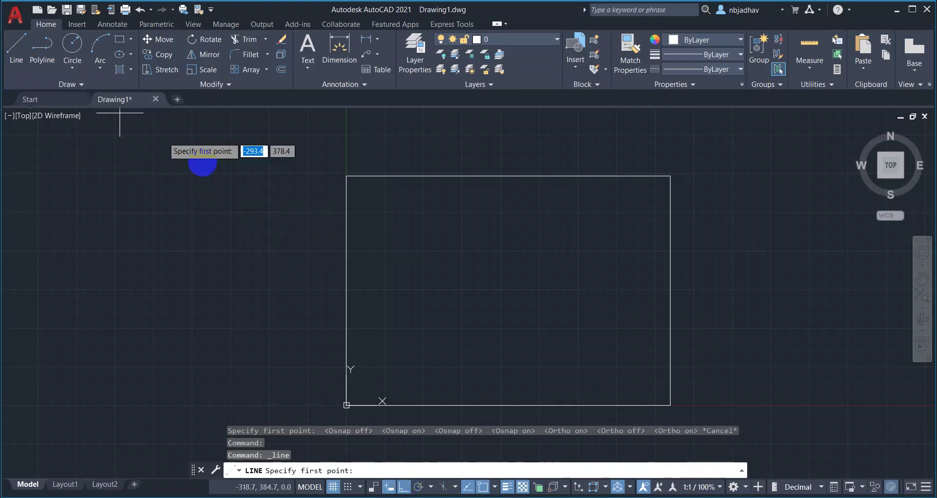
left_click(389, 287)
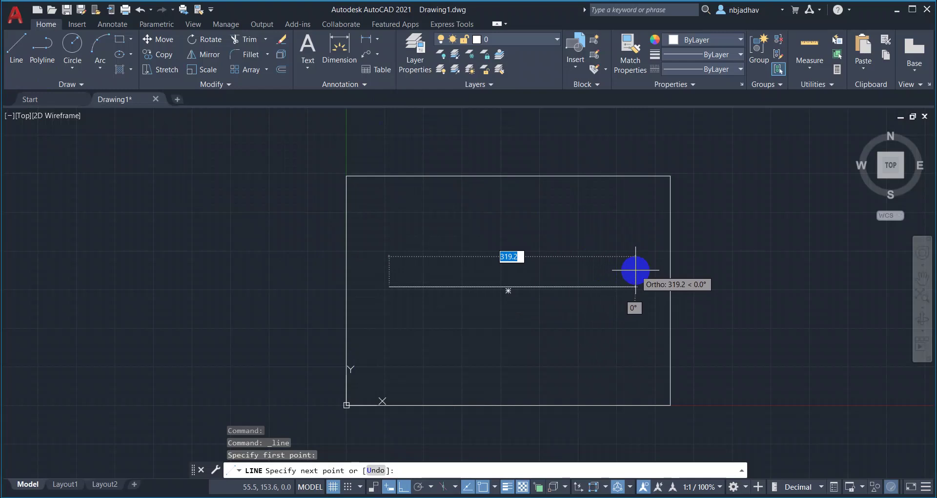
type("300")
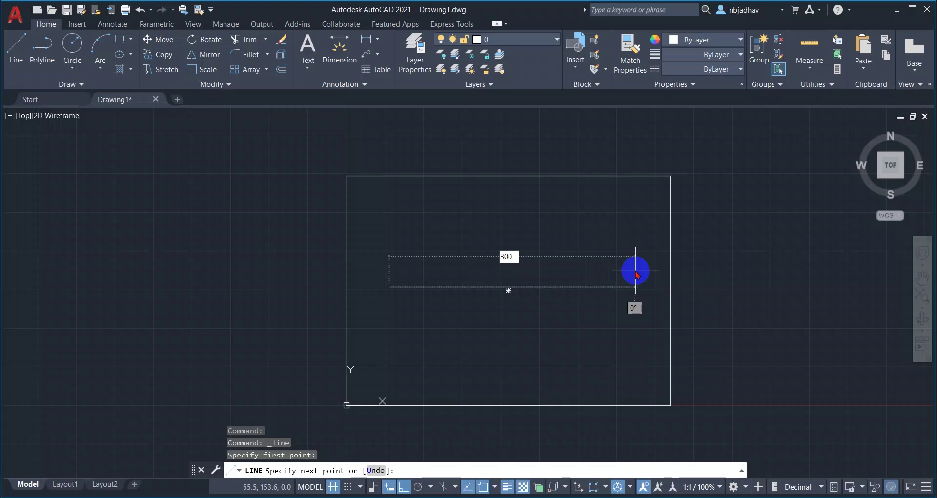
key("Return")
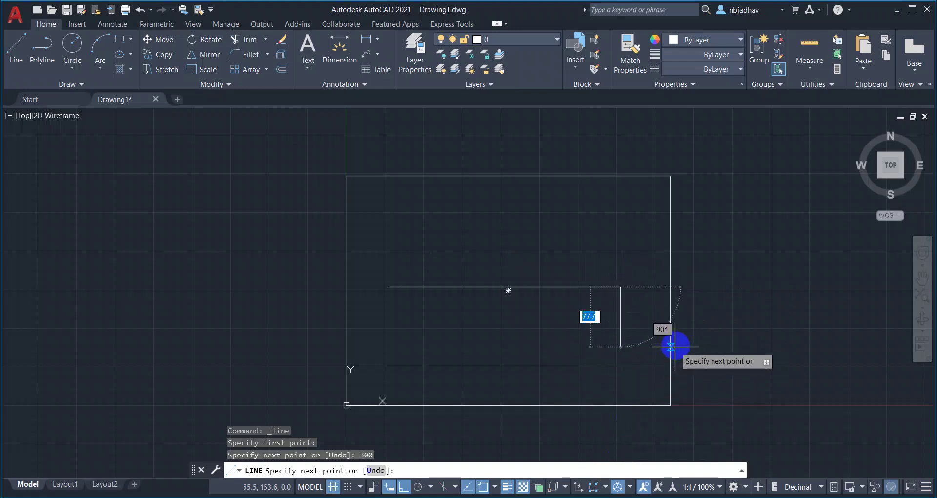
key("Return")
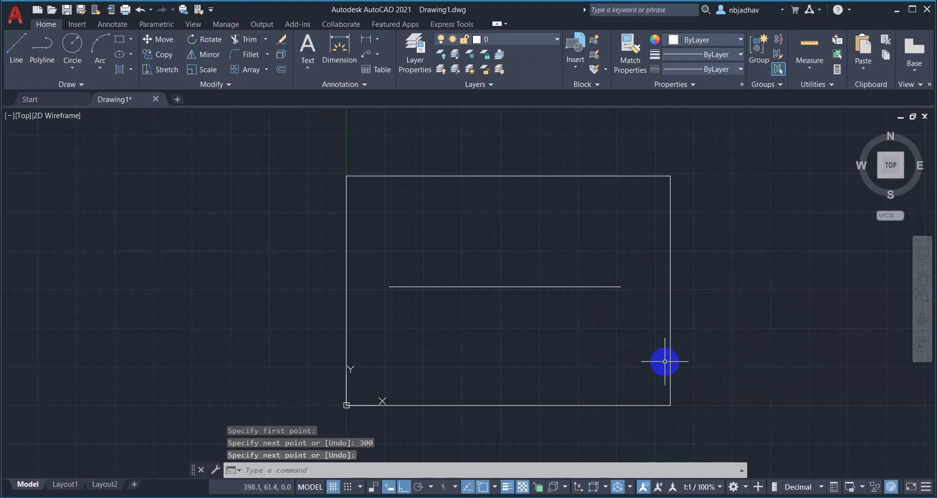
- Move the horizontal line onto the PROJECTION LINE layer and deselect it
scroll(548, 322, "up", 2)
scroll(547, 320, "down", 2)
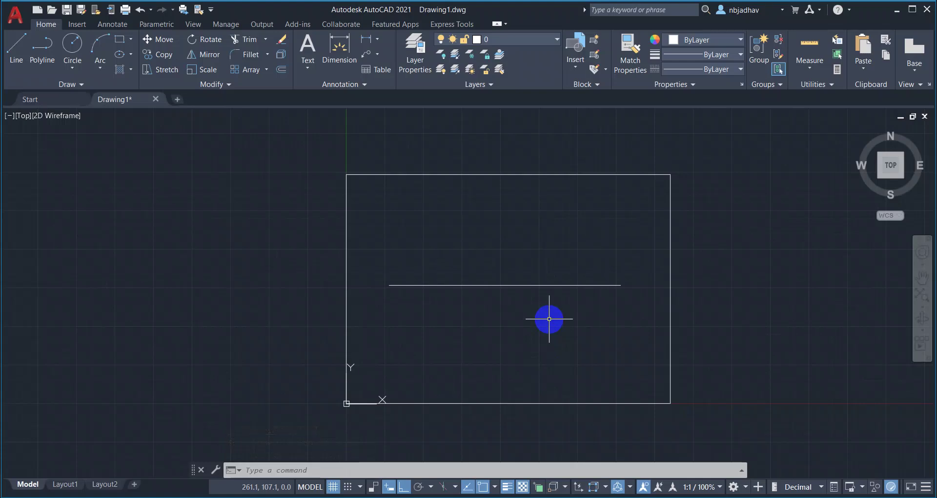
left_click(494, 285)
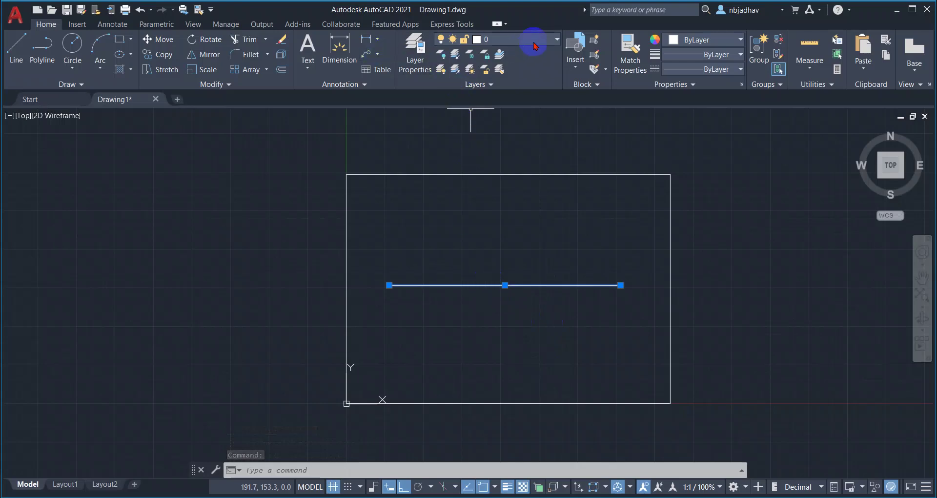
left_click(555, 43)
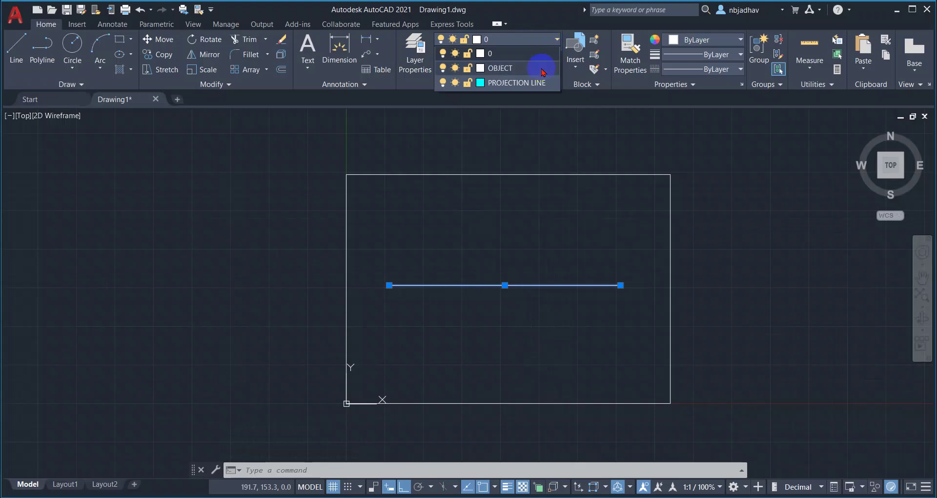
left_click(536, 84)
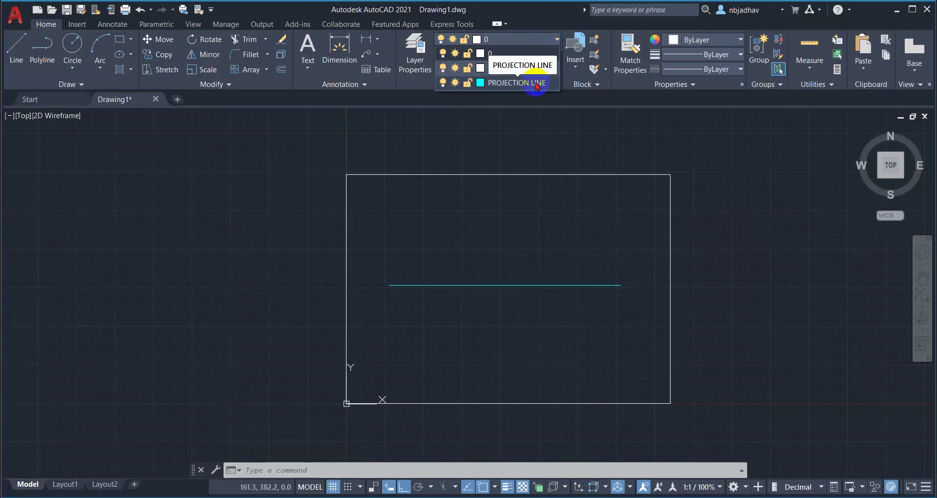
left_click(535, 83)
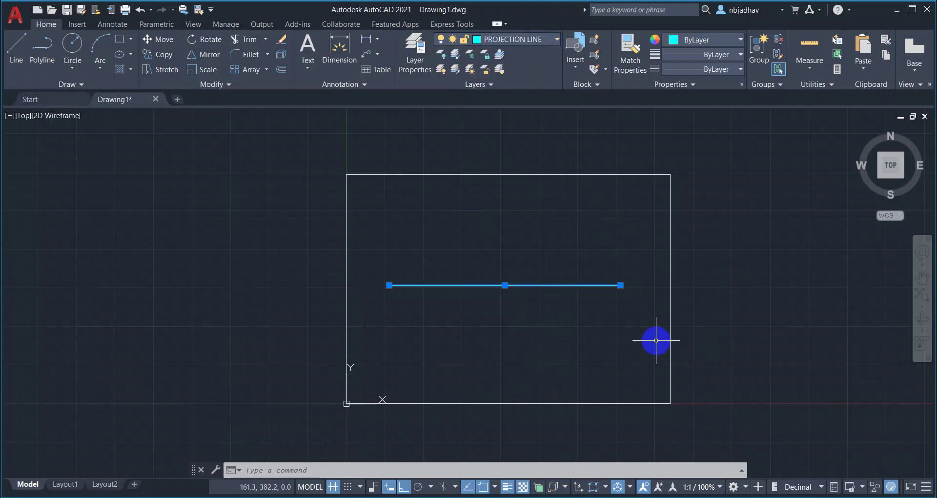
key("Escape")
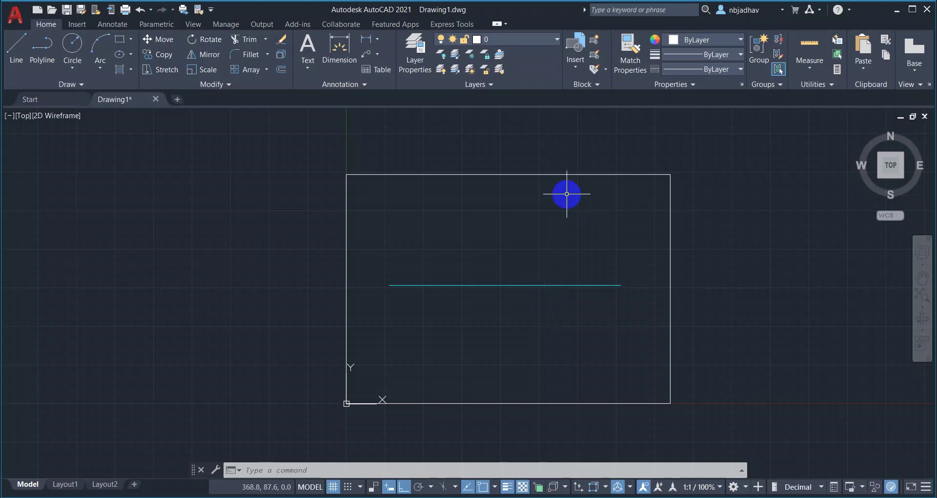
- Offset the horizontal line by 15 units, once above and once below it, and end the Offset command
left_click(279, 73)
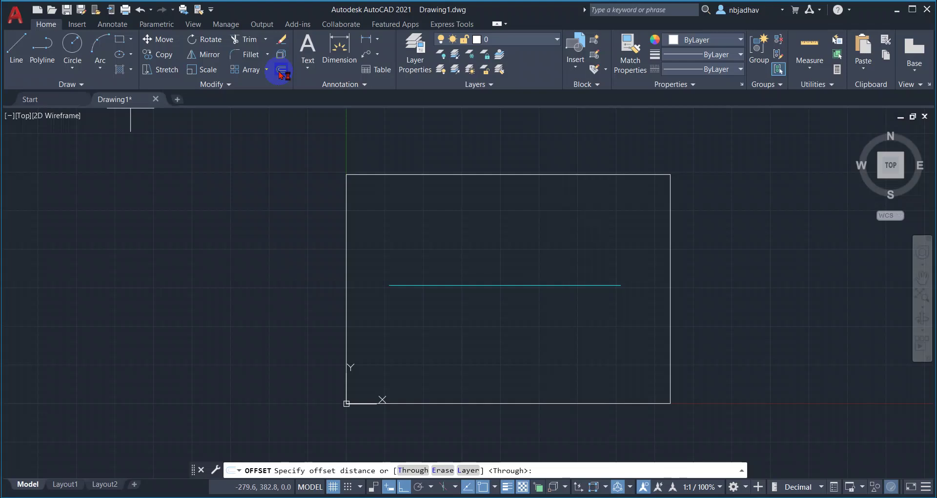
type("15")
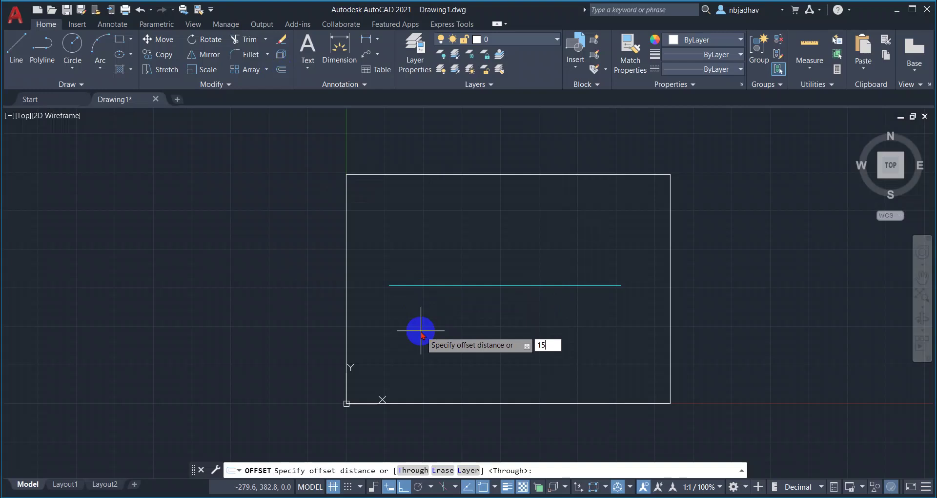
key("Return")
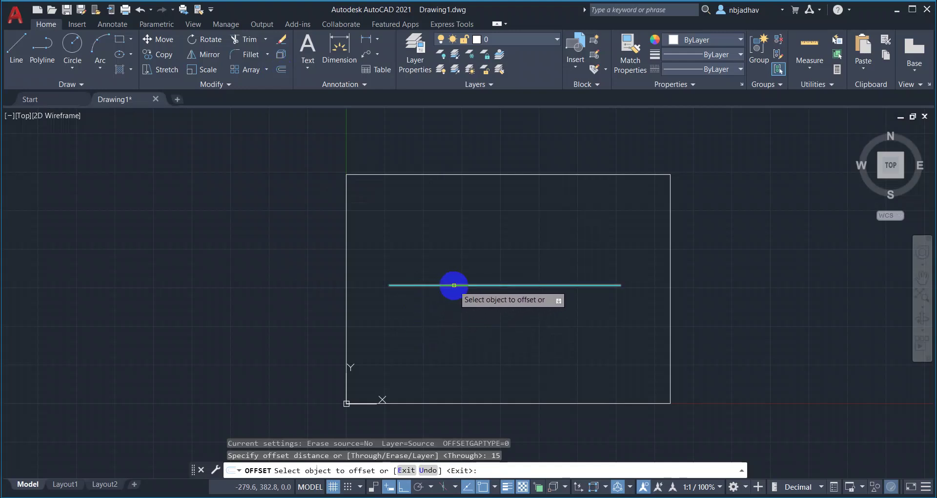
left_click(454, 285)
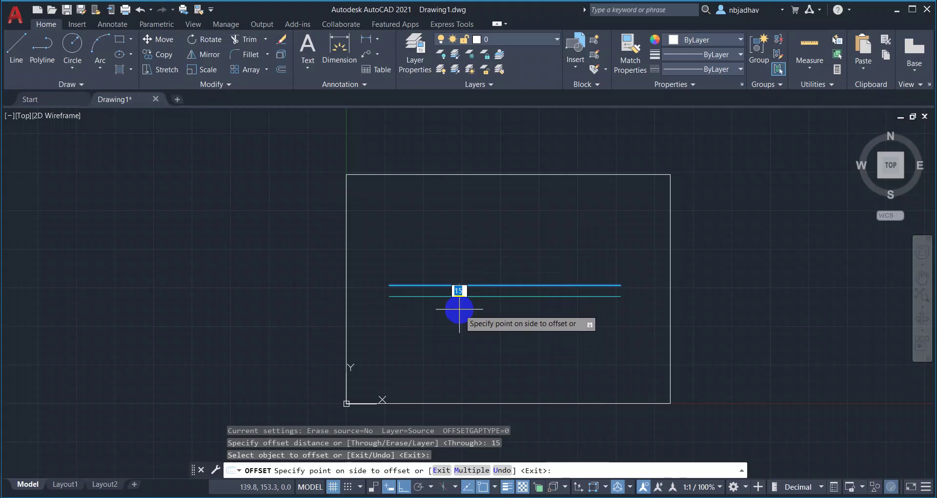
scroll(459, 309, "up", 2)
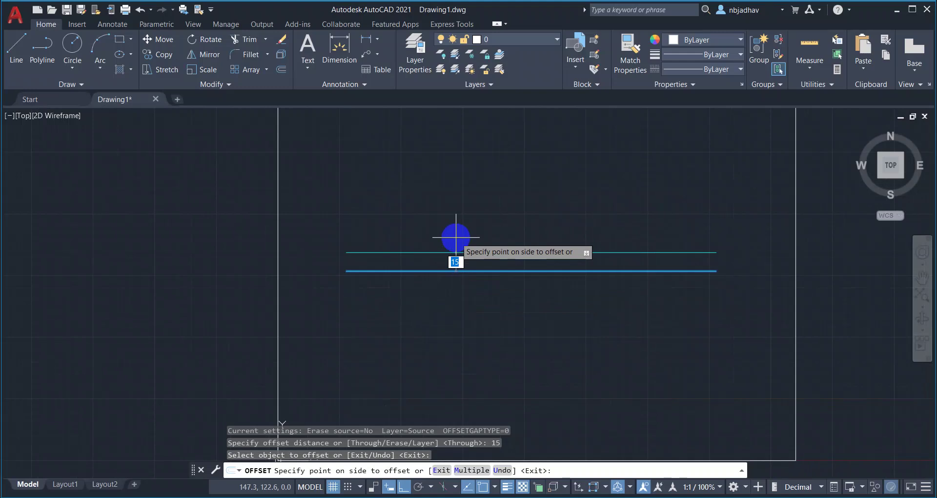
left_click(456, 238)
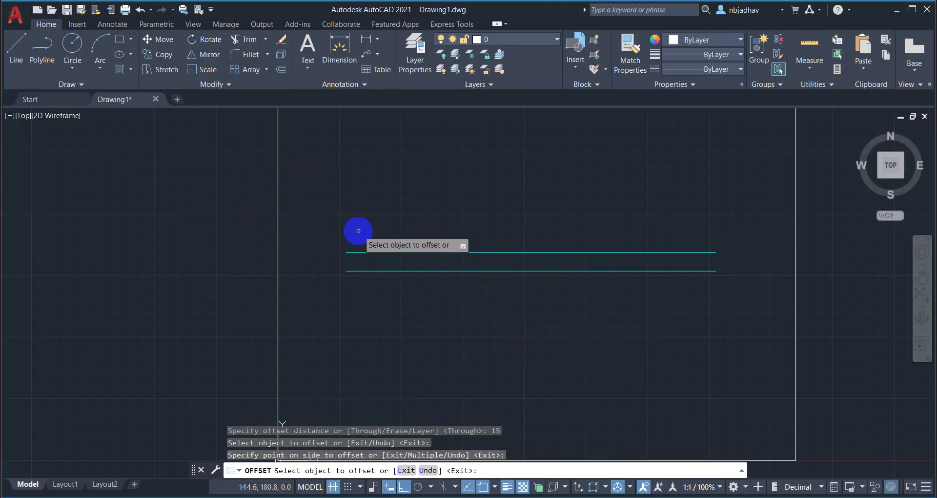
left_click(502, 271)
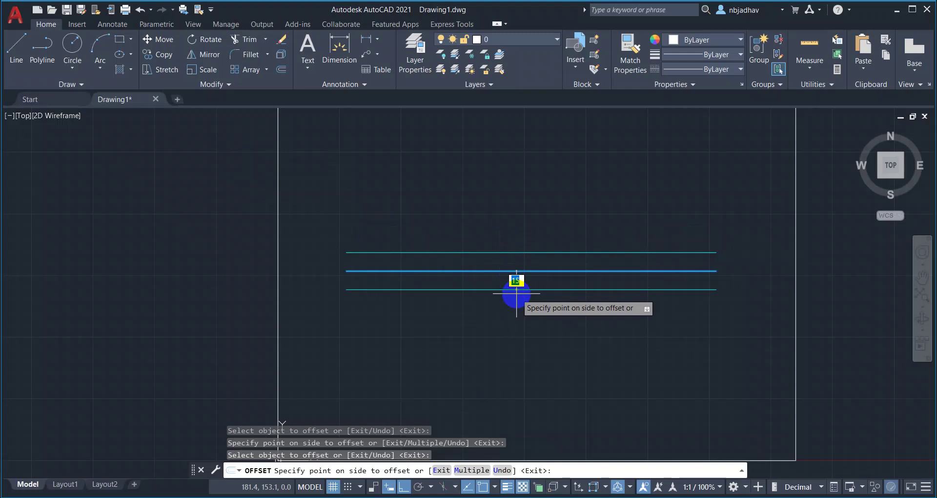
left_click(516, 293)
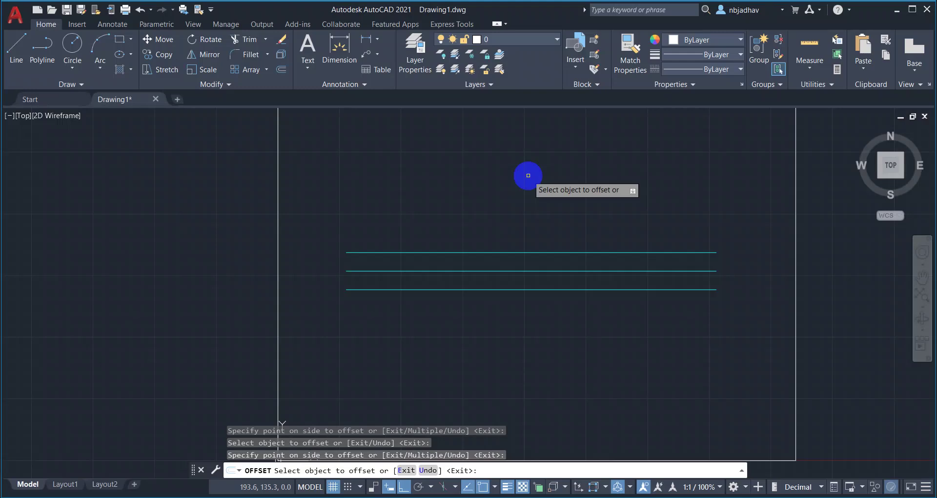
key("Escape")
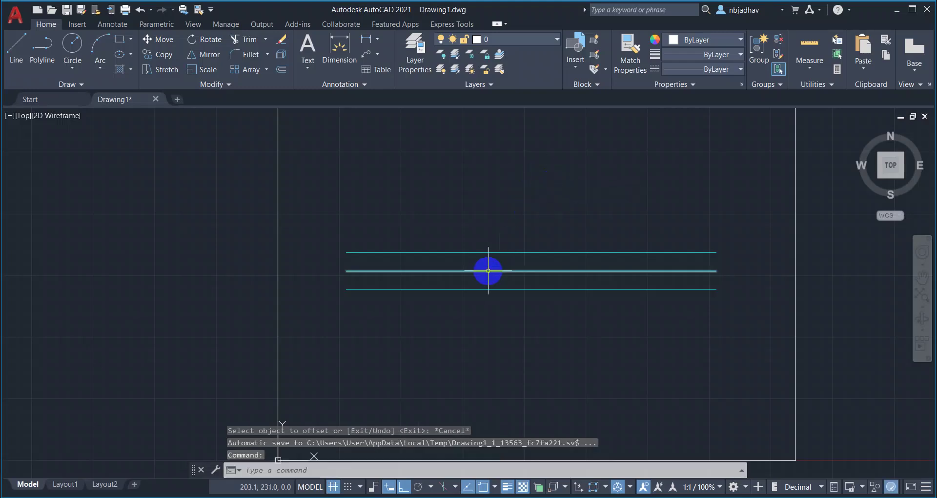
middle_click_drag(552, 207, 563, 230)
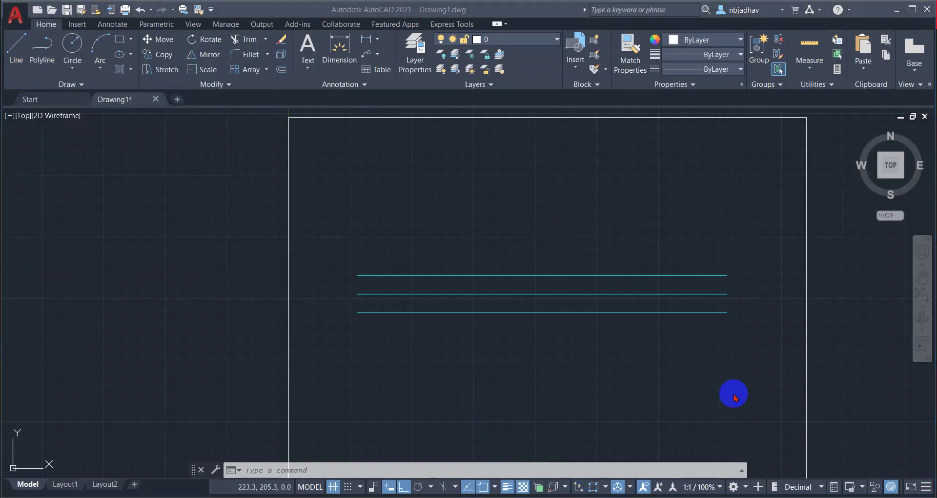
left_click(19, 49)
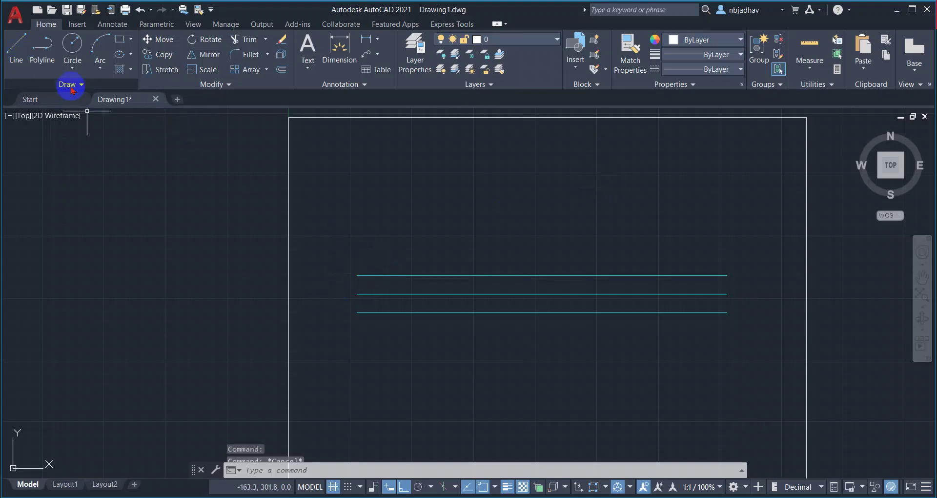
left_click(16, 46)
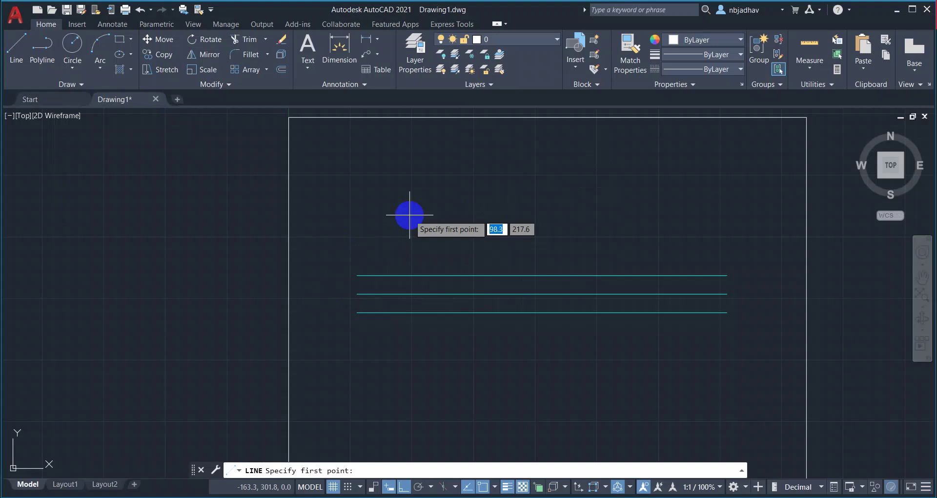
key("Escape")
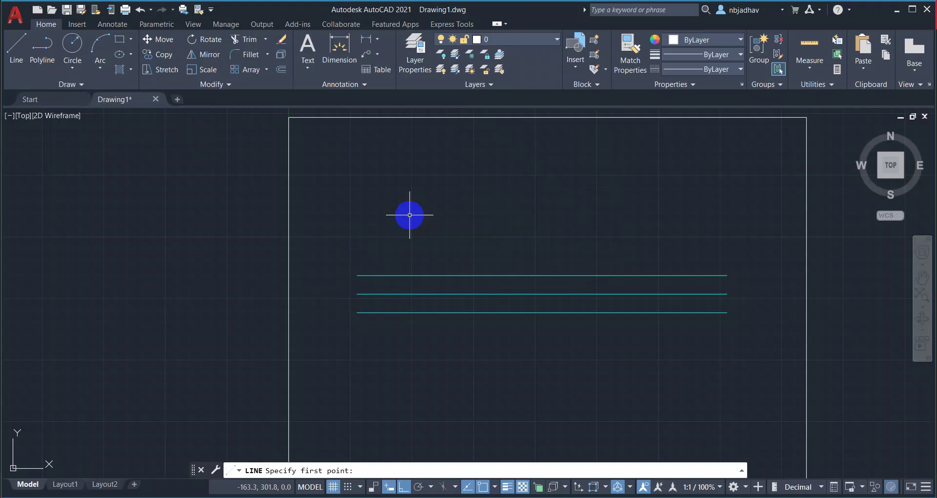
- Request a reset of the current profile in Options, decline the confirmation and close the dialog without changes
right_click(496, 198)
left_click(559, 415)
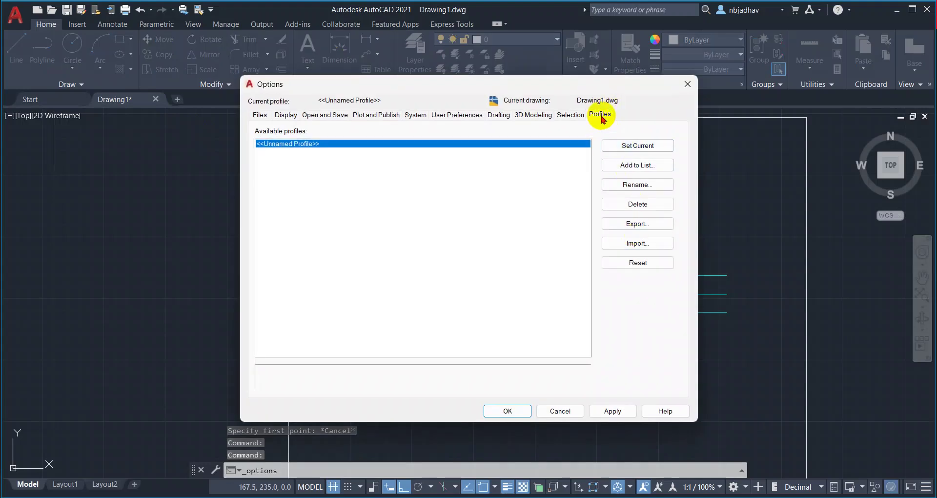
left_click(654, 268)
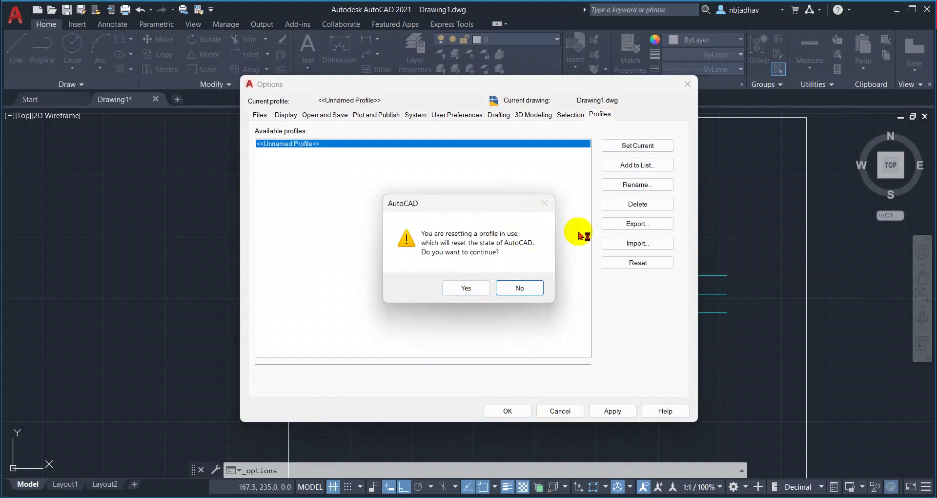
left_click(519, 288)
left_click(683, 91)
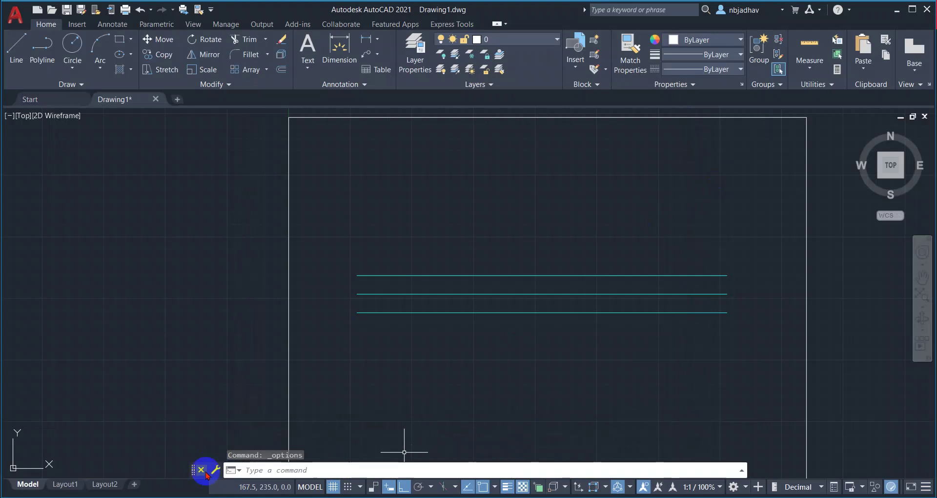
- Hide the command line window and confirm closing it
left_click(205, 471)
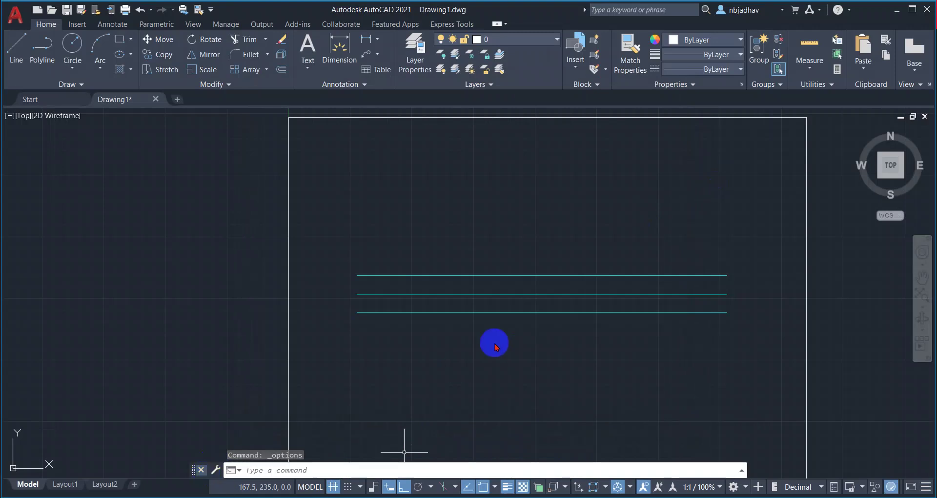
left_click(522, 268)
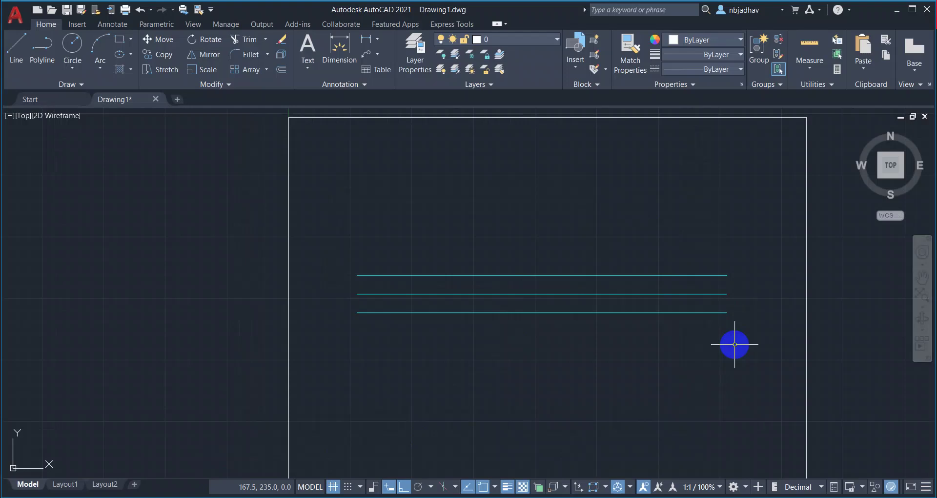
- Bring back the hidden command line window
key("ctrl+9")
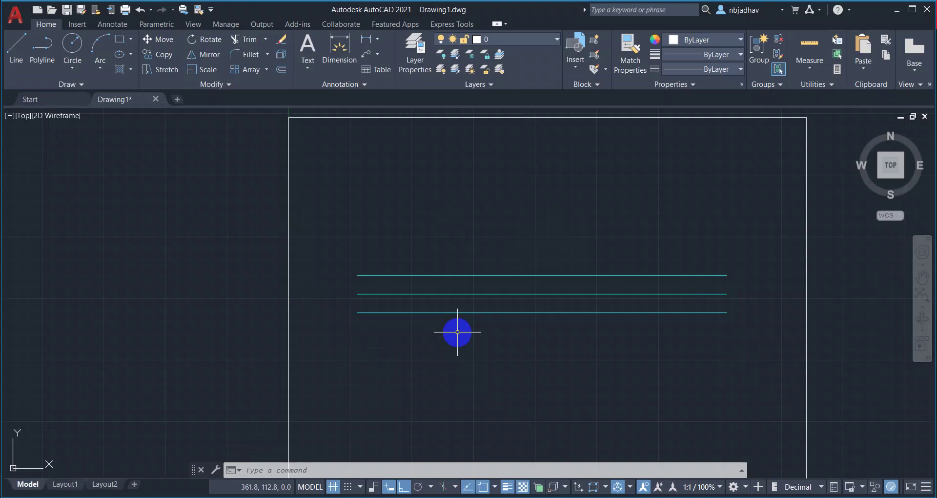
- Turn Ortho off and draw a line 60 units long, rising rightward at 50° from the left end of the uppermost horizontal line
left_click(18, 49)
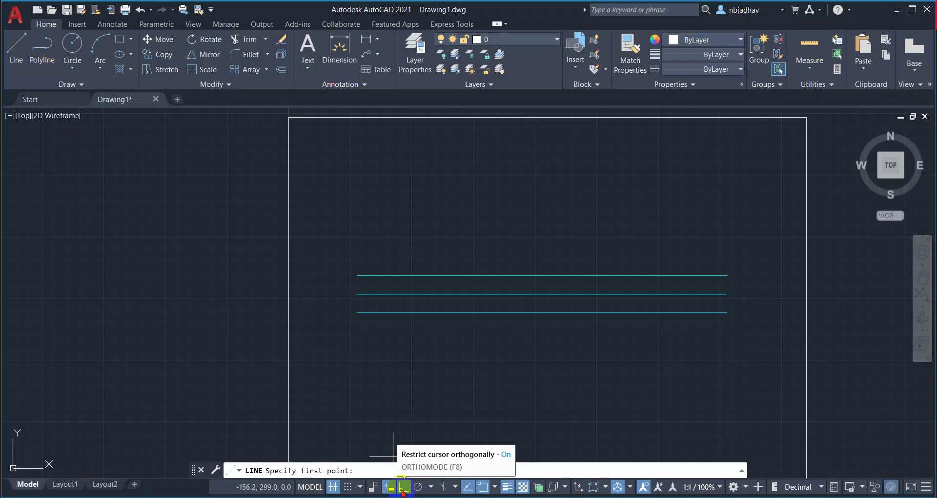
left_click(403, 488)
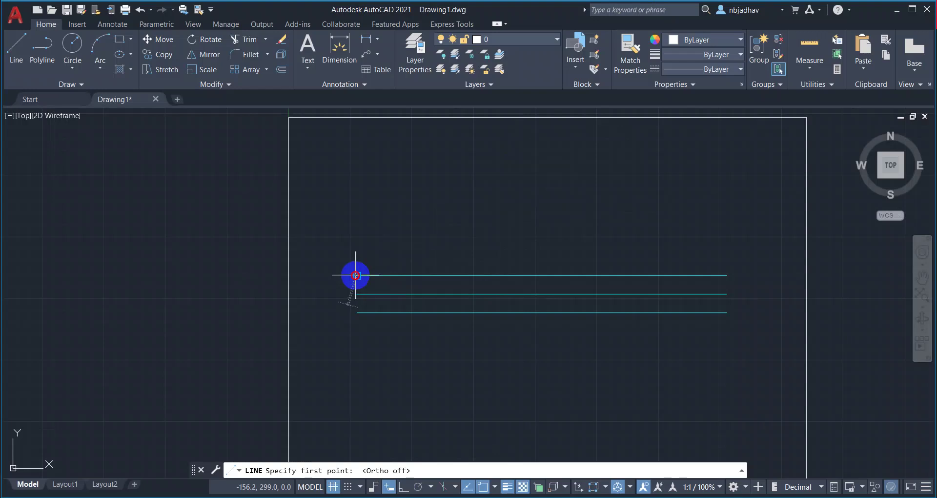
left_click(357, 275)
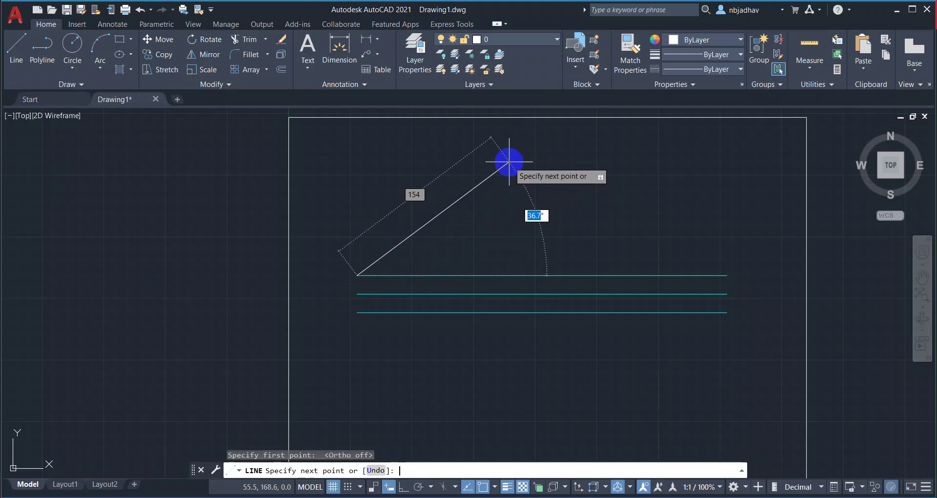
key("Tab")
key("Tab")
key("Tab")
key("Tab")
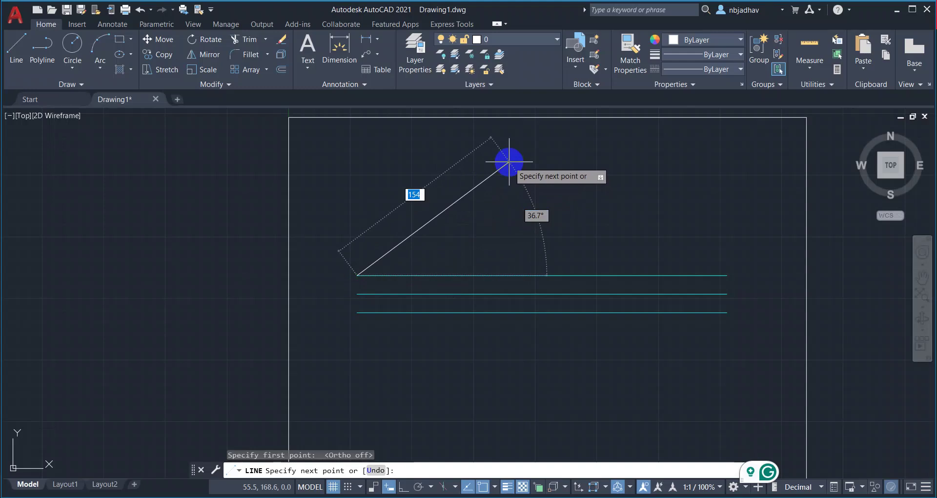
type("60")
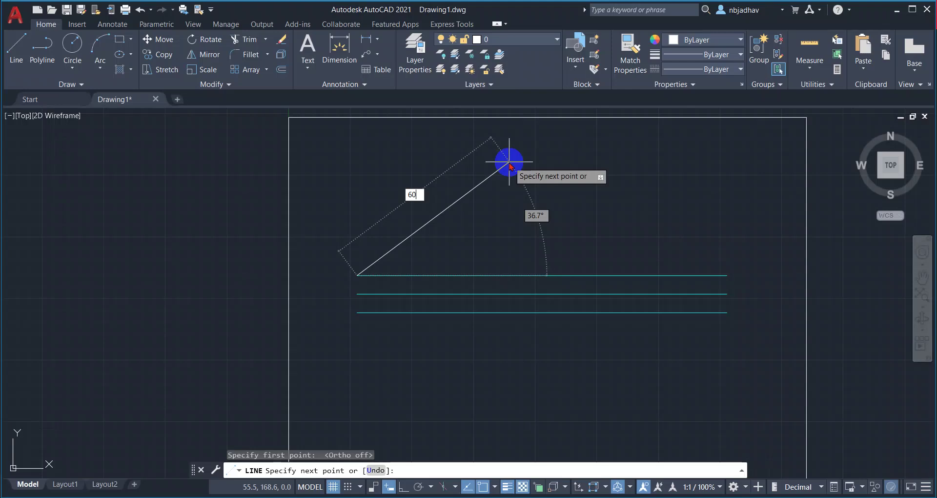
key("Tab")
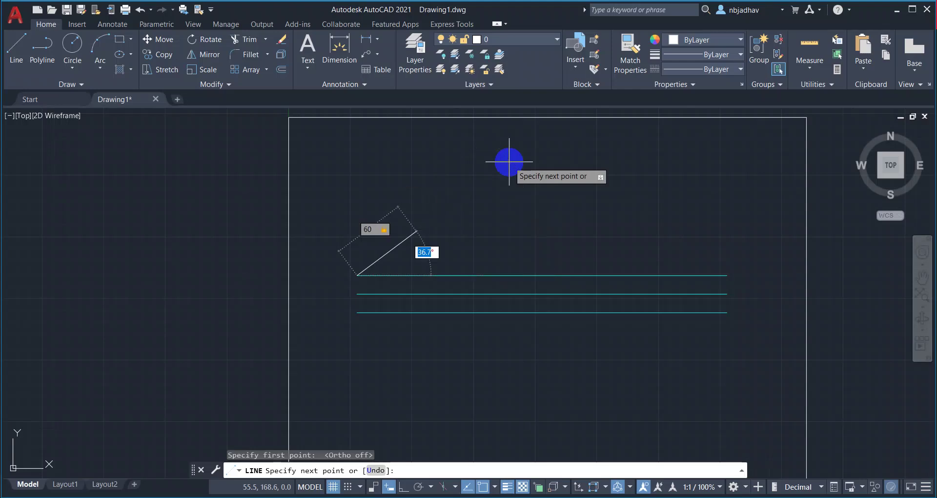
type("50")
key("Tab")
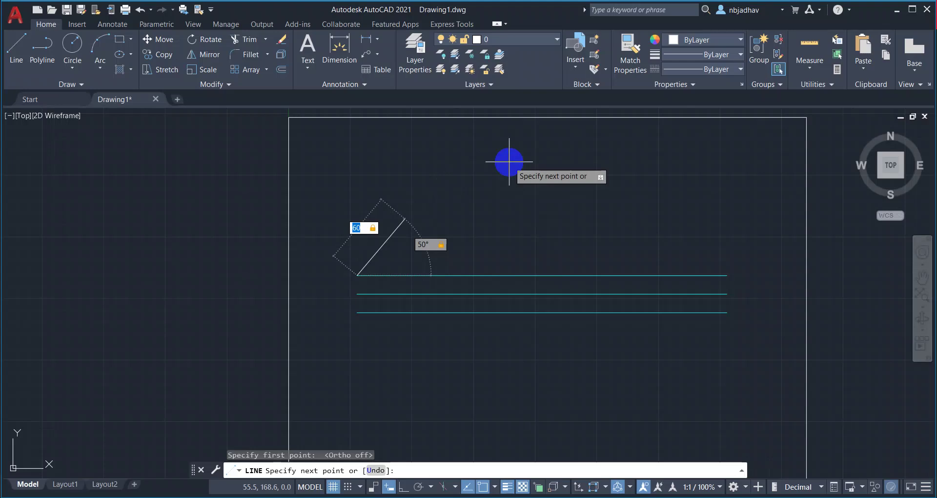
key("Return")
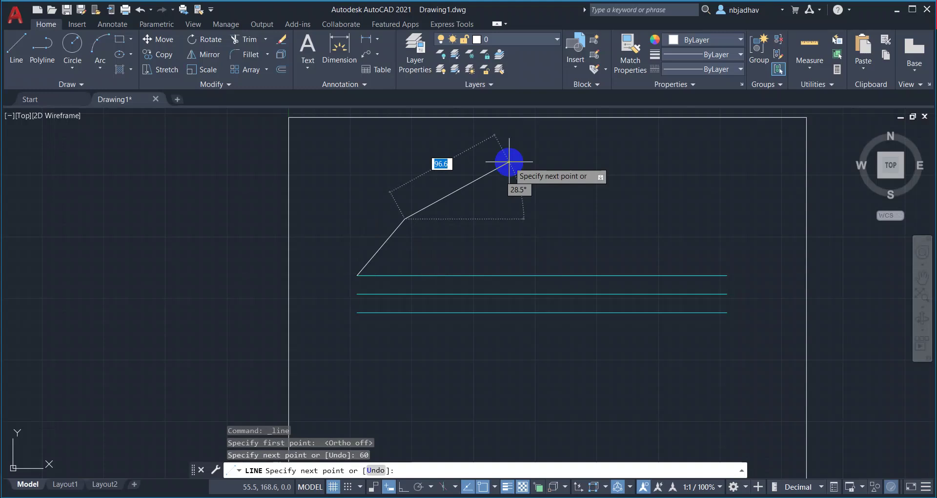
key("Return")
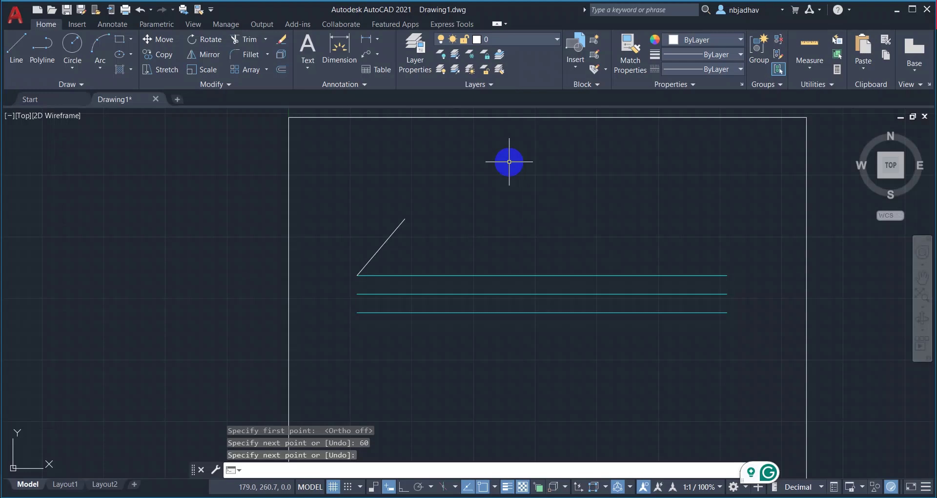
key("Return")
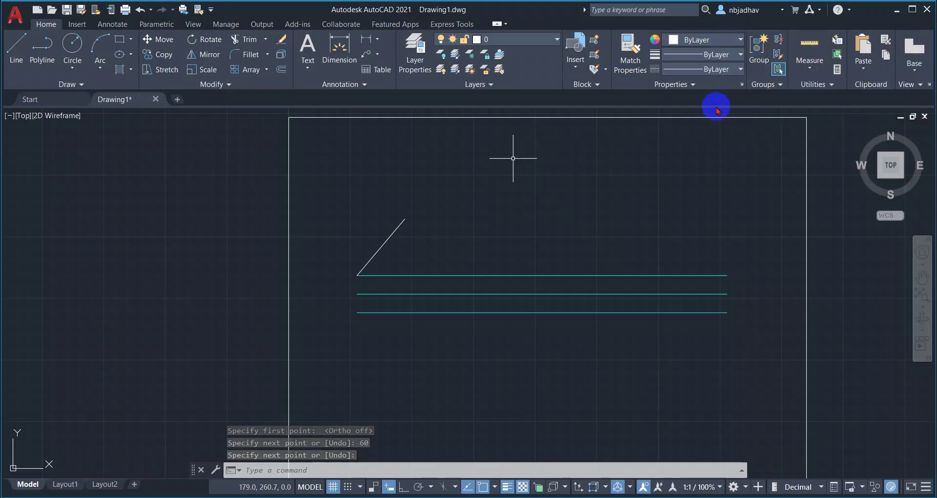
- Draw a line 60 units long, descending rightward at 35° from the left end of the lowest horizontal line
left_click(23, 53)
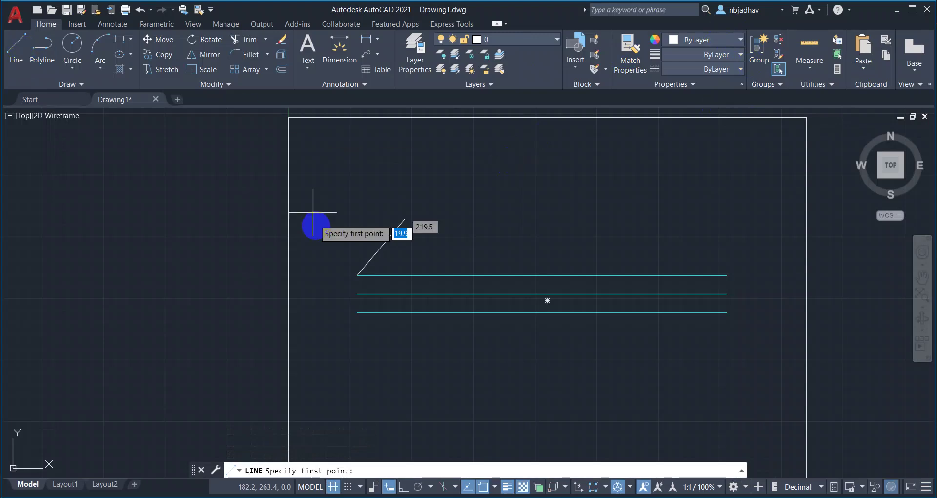
left_click(356, 312)
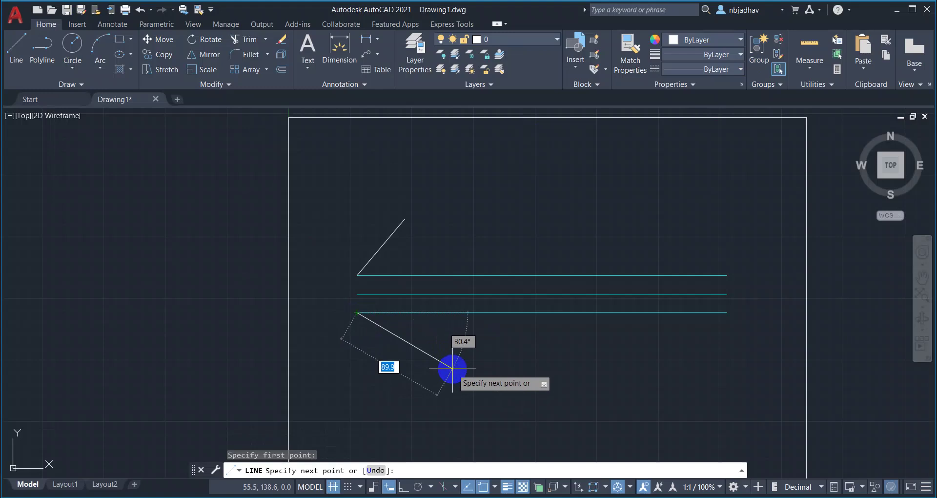
type("60")
key("Tab")
type("35")
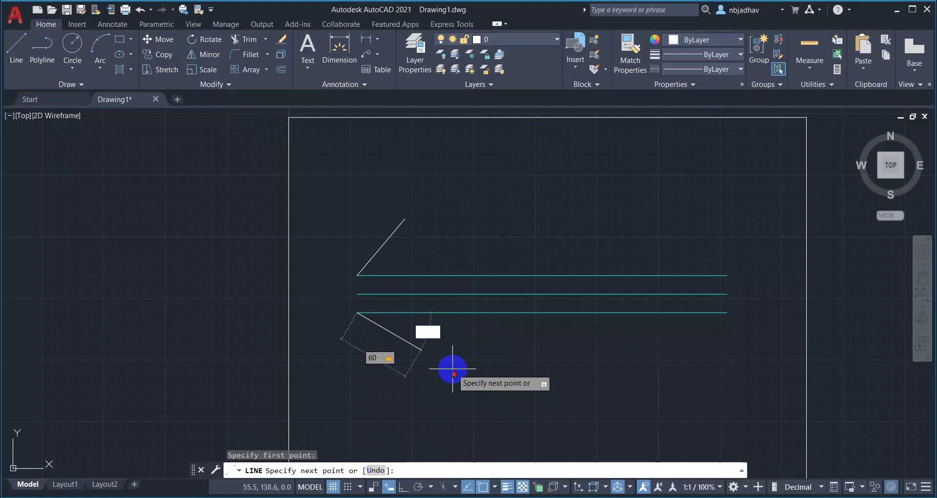
key("Tab")
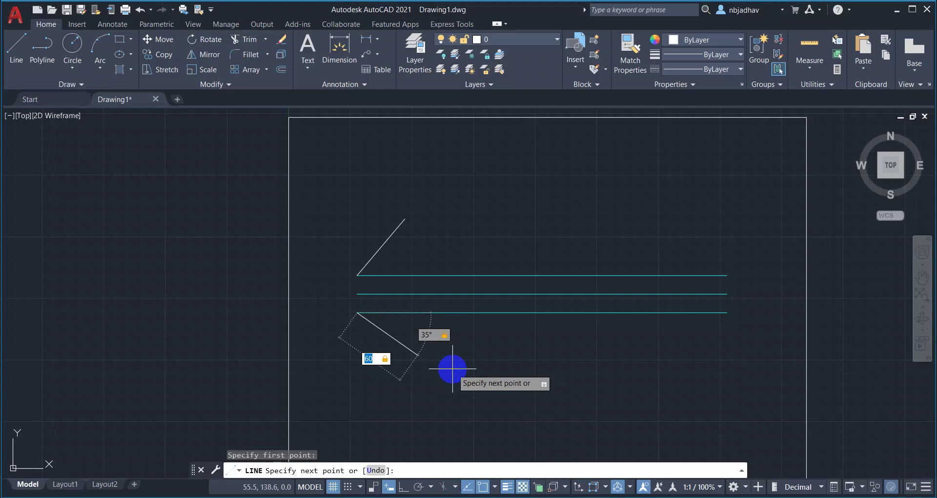
key("Return")
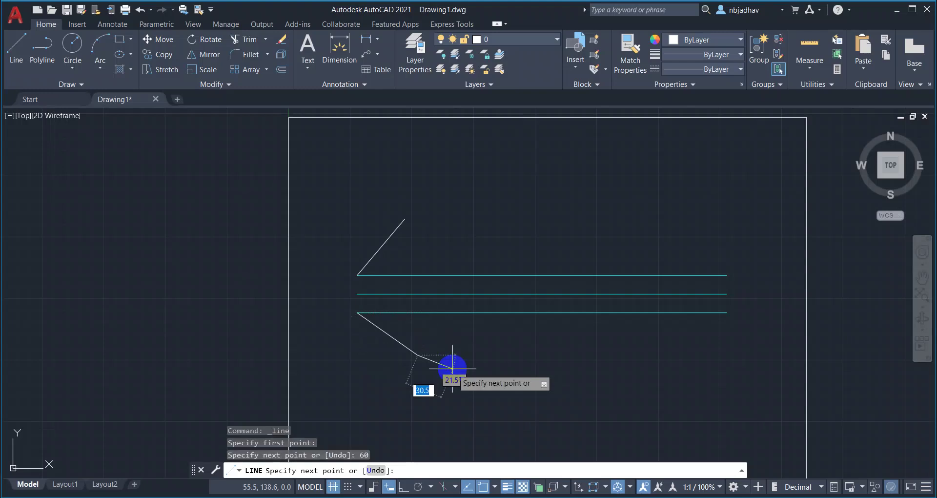
key("Return")
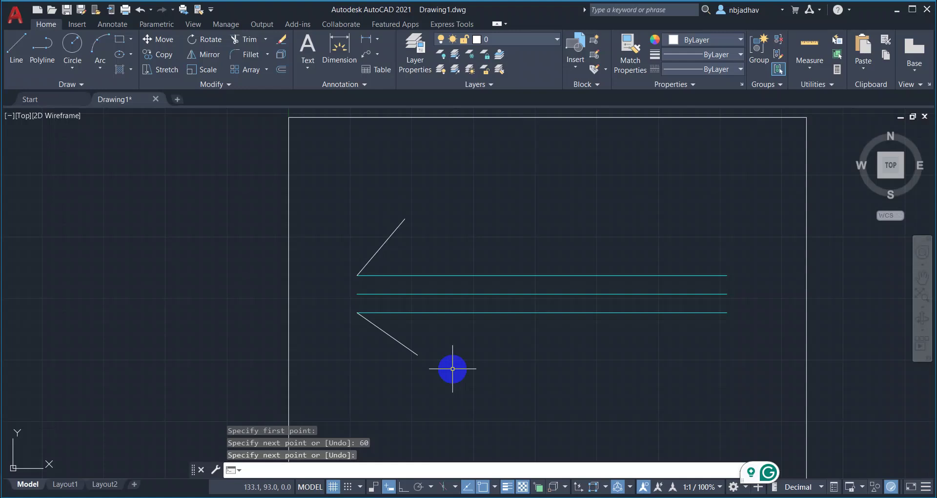
right_click(452, 368)
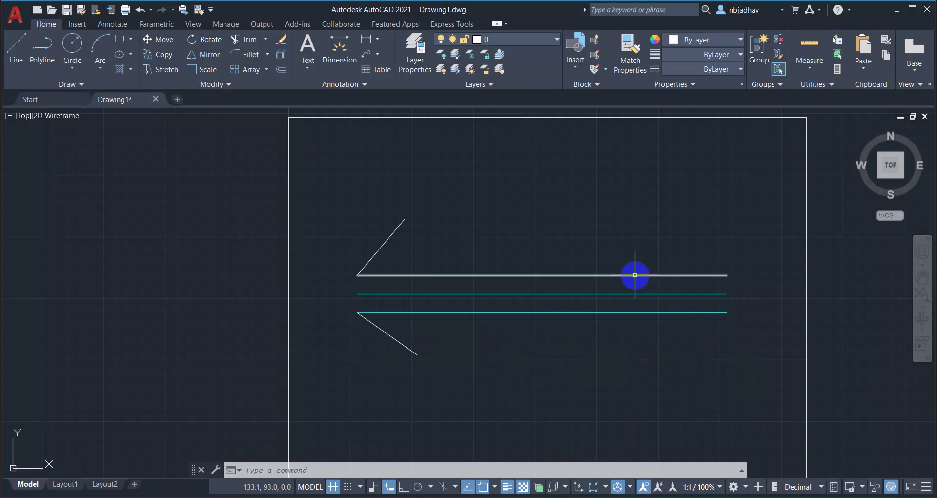
- Copy the uppermost horizontal line from its left endpoint to the upper end of the 50° line and end the Copy command
mouse_move(639, 276)
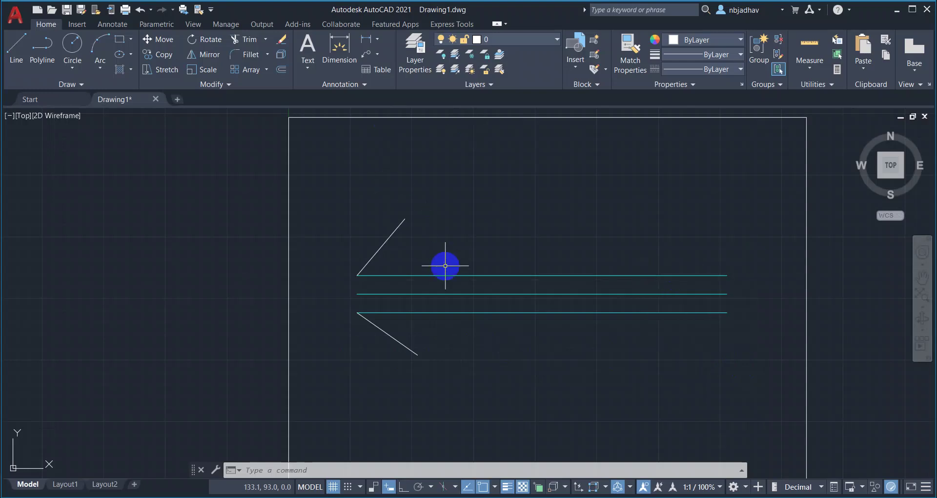
left_click(161, 59)
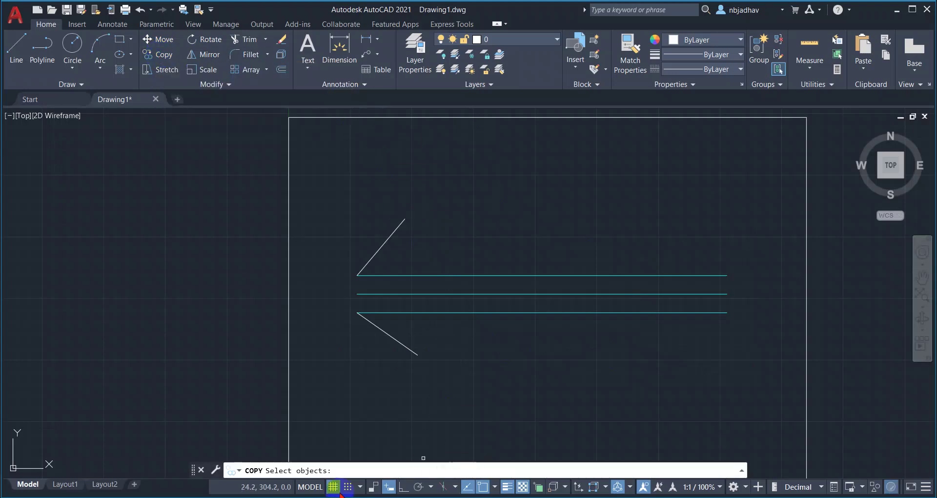
left_click(287, 471)
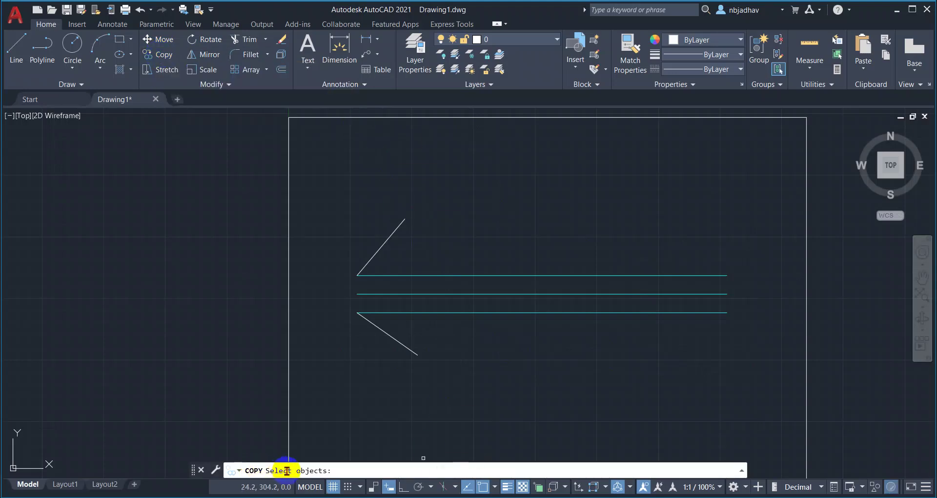
left_click(404, 274)
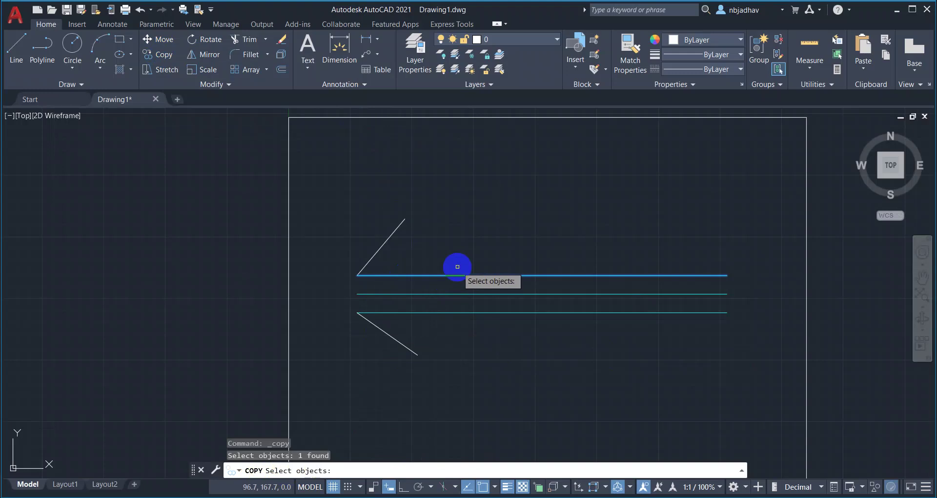
key("Return")
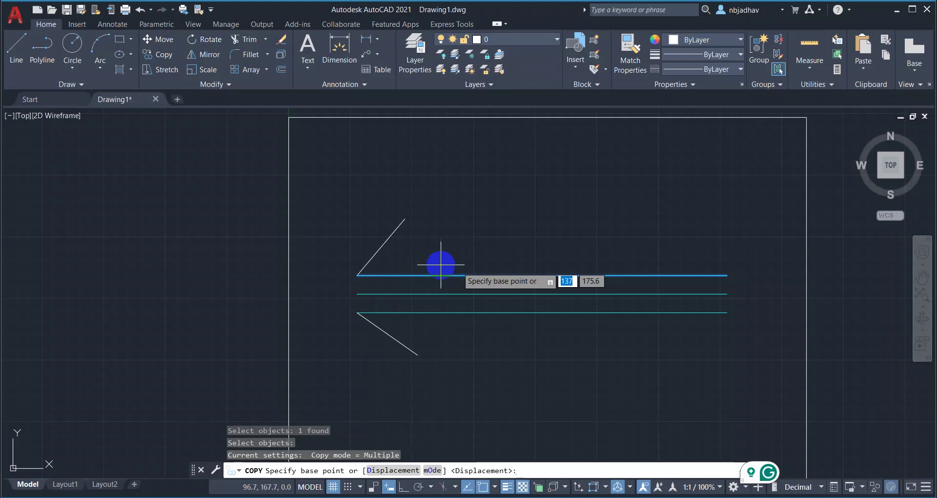
left_click(358, 275)
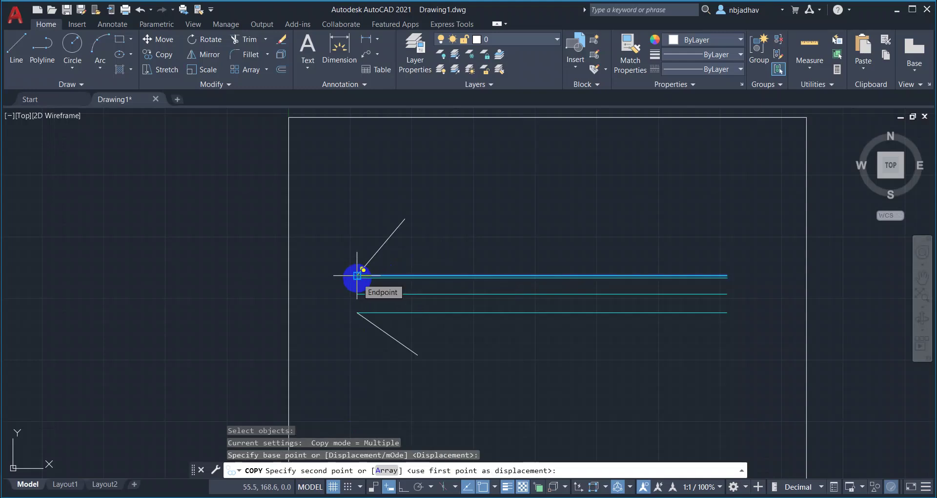
left_click(404, 219)
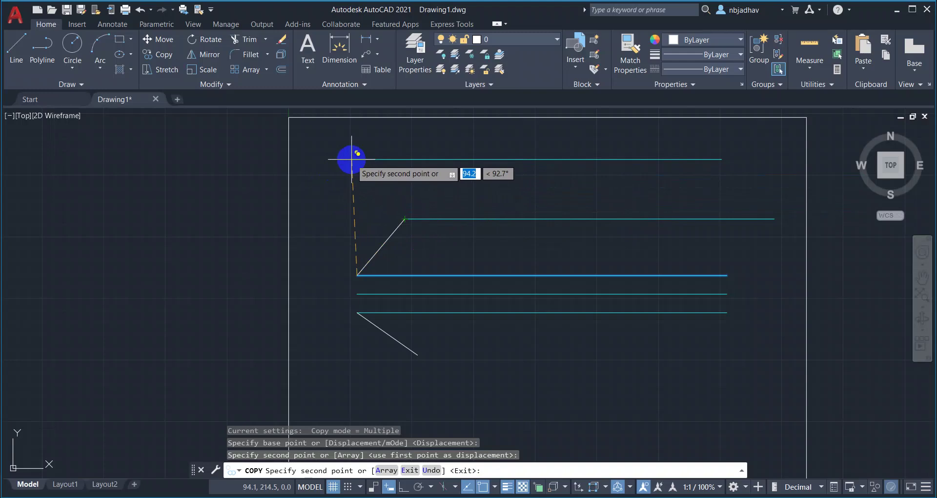
key("Escape")
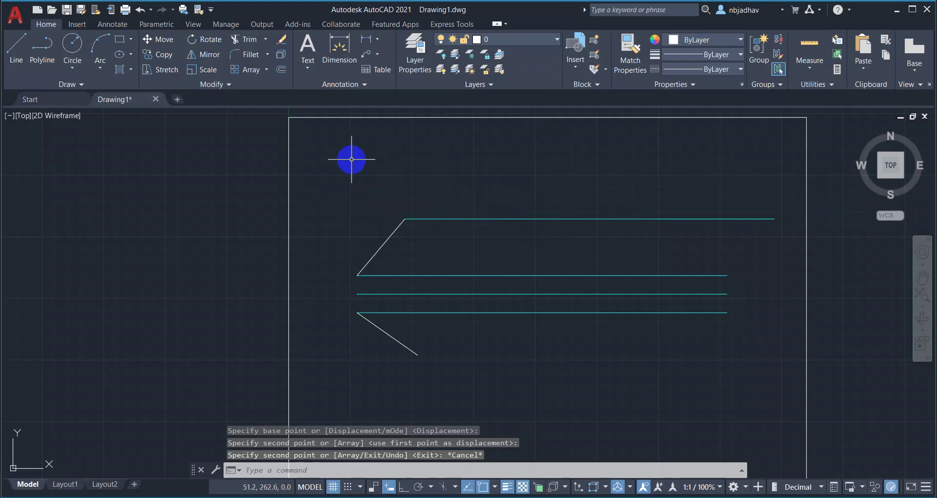
- Turn Ortho on, stretch the left end of the copied horizontal line about 74 units leftward, and deselect it
left_click(465, 219)
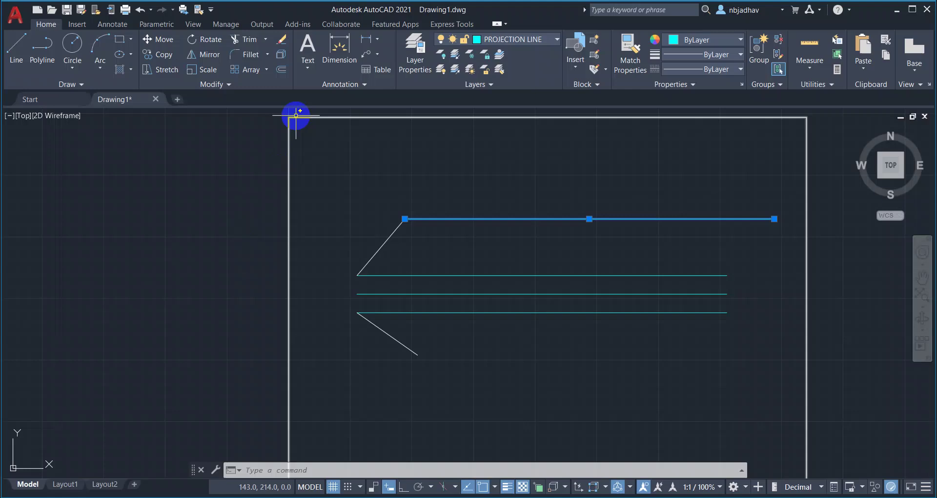
left_click(403, 487)
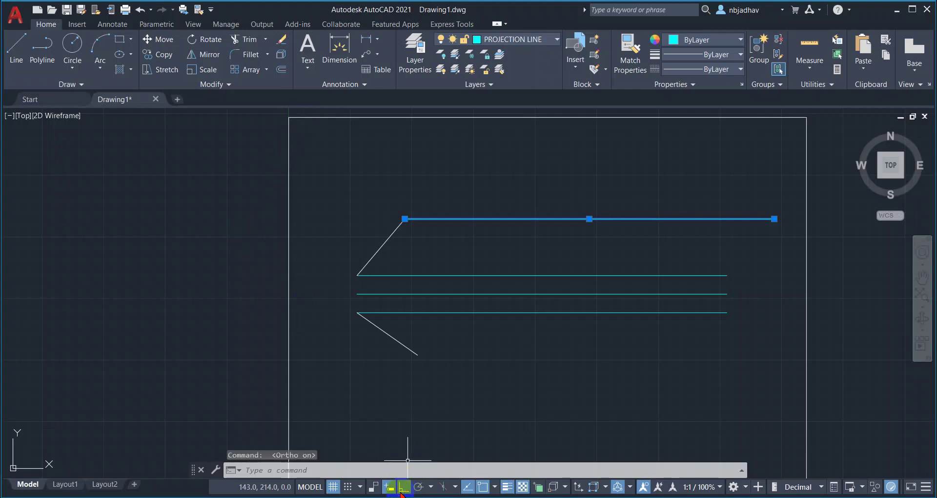
mouse_move(405, 219)
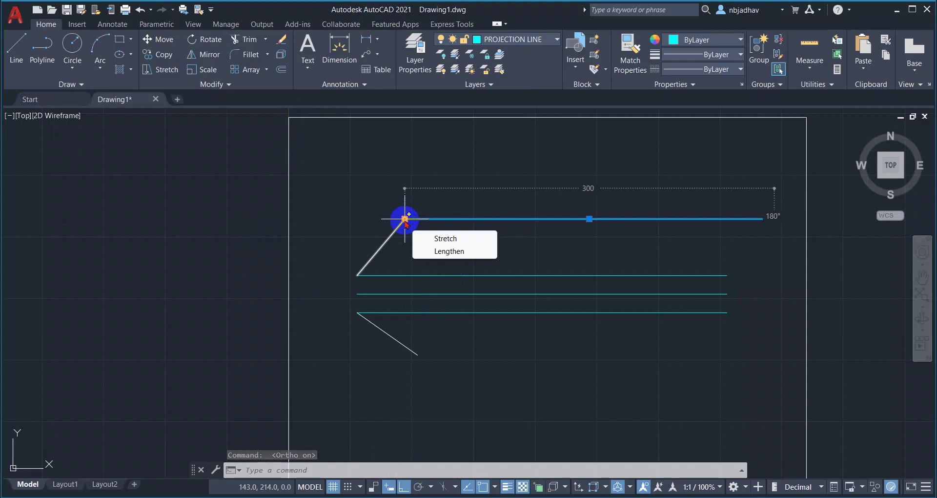
left_click(405, 218)
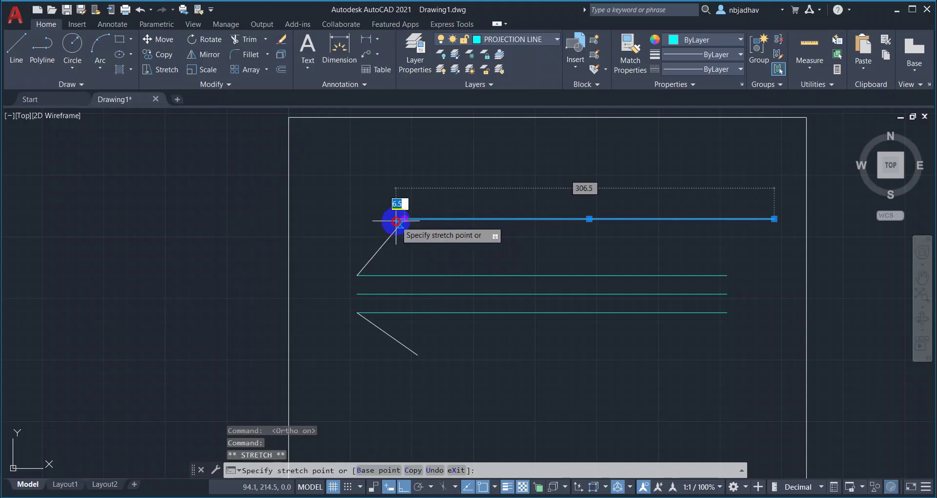
left_click(312, 223)
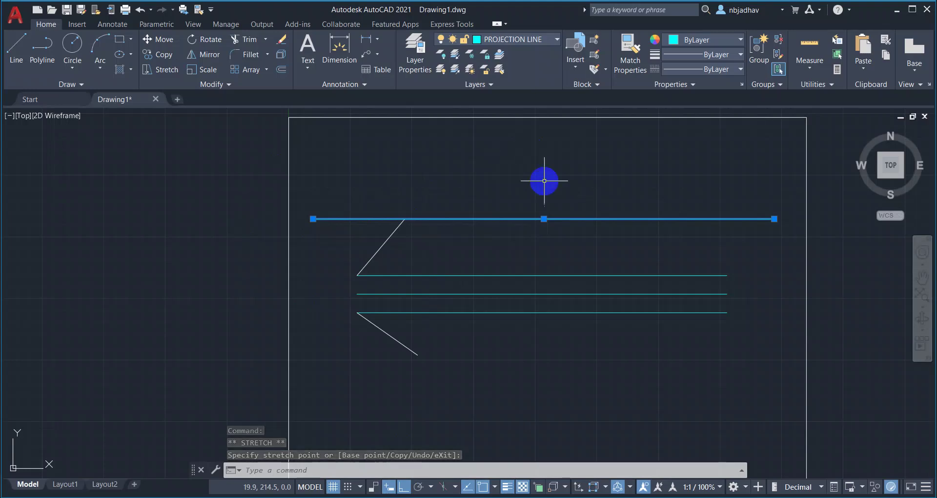
key("Escape")
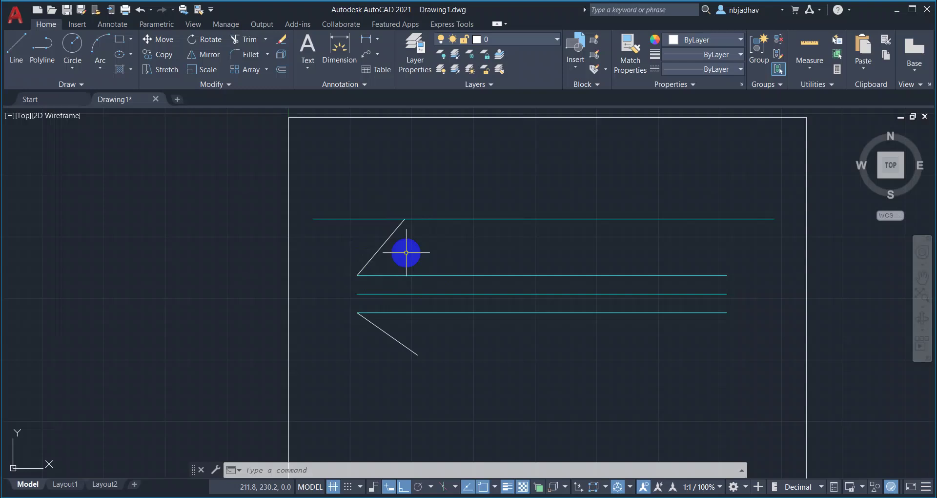
- Offset the lowest horizontal line about 34.4 units downward, picking the distance perpendicularly from the 35° line's lower end, and end Offset
left_click(282, 70)
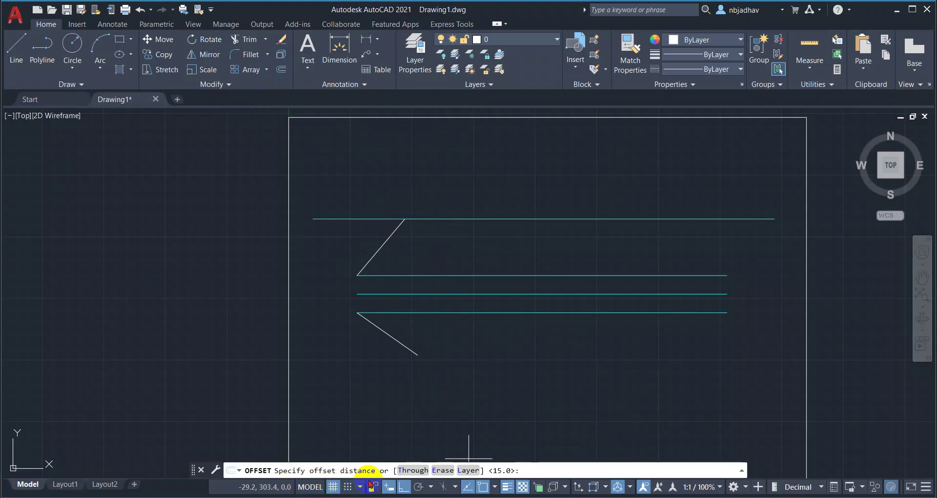
left_click(417, 355)
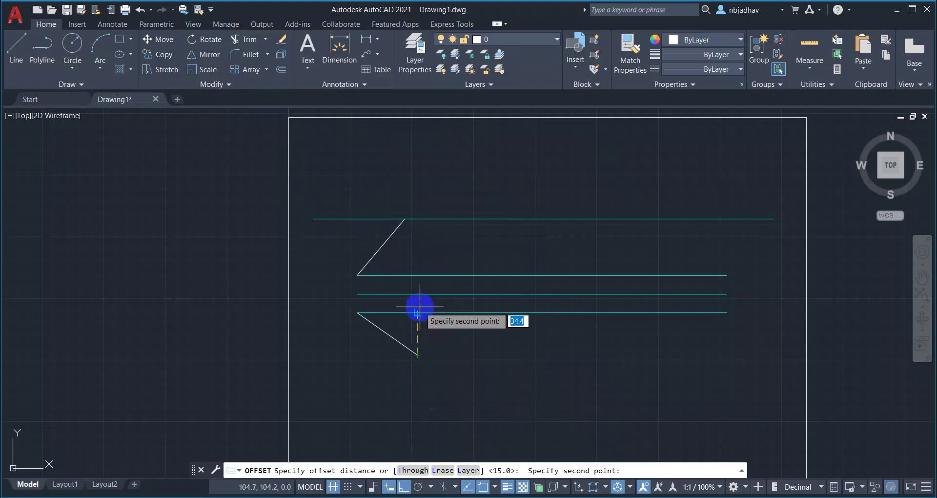
scroll(420, 306, "up", 4)
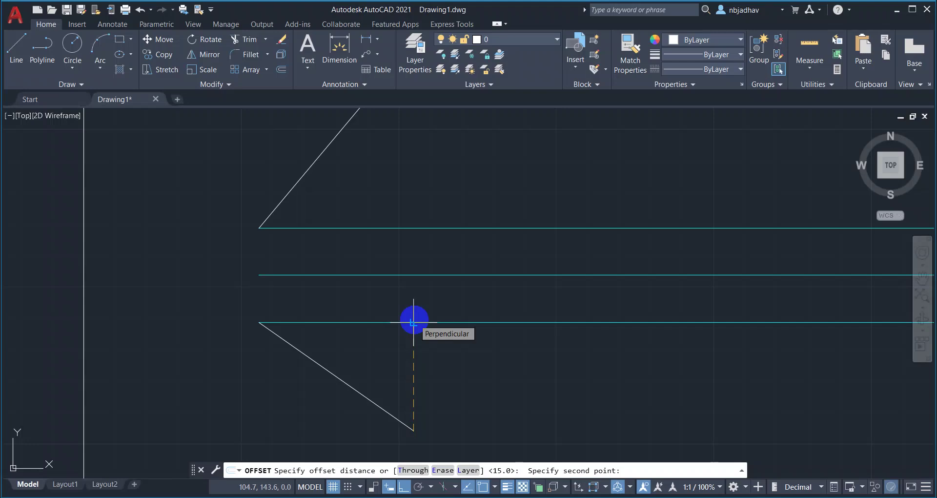
left_click(413, 322)
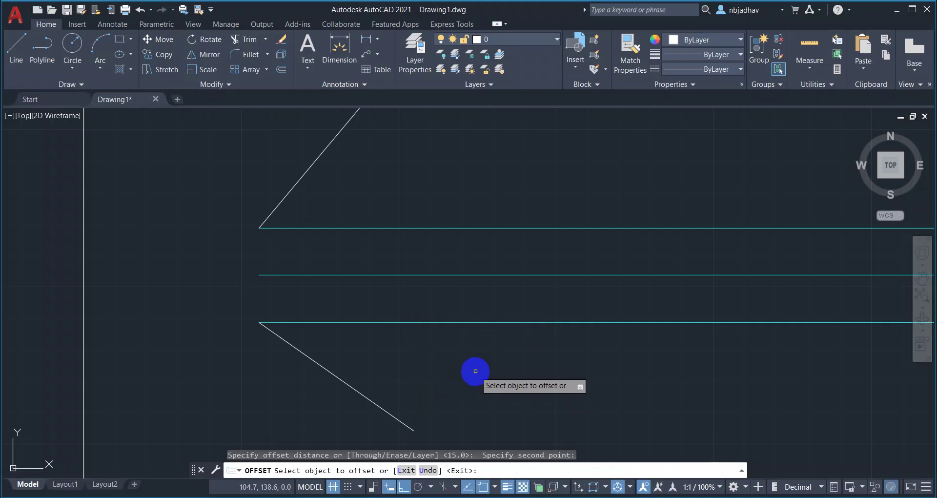
left_click(494, 322)
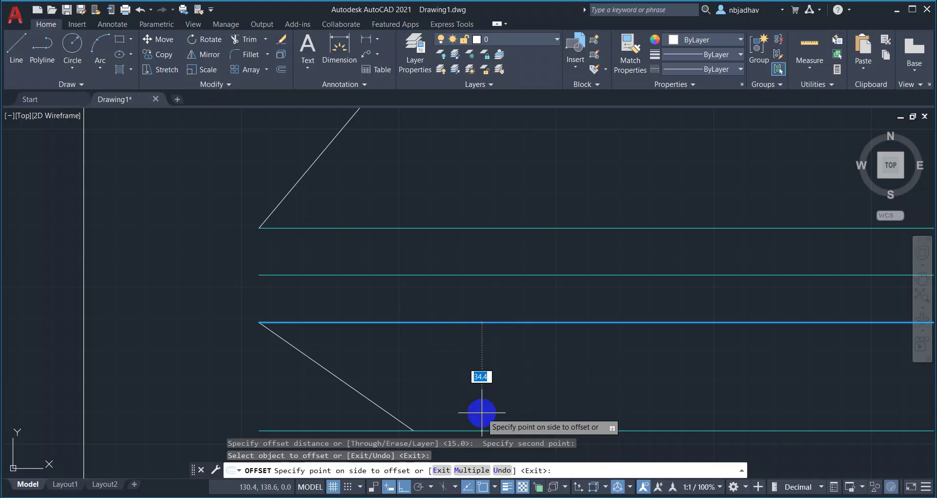
left_click(413, 431)
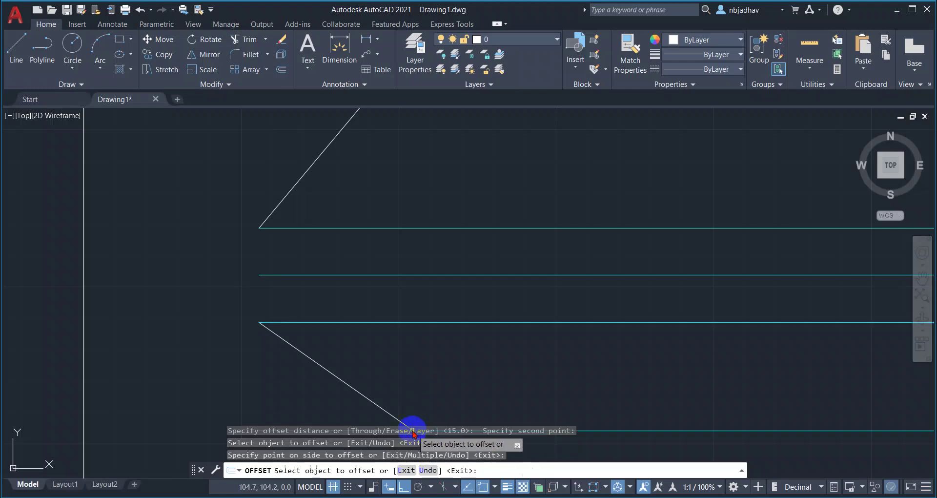
scroll(596, 330, "down", 2)
mouse_move(595, 330)
middle_mouse_down()
mouse_move(571, 347)
mouse_move(537, 343)
middle_mouse_up()
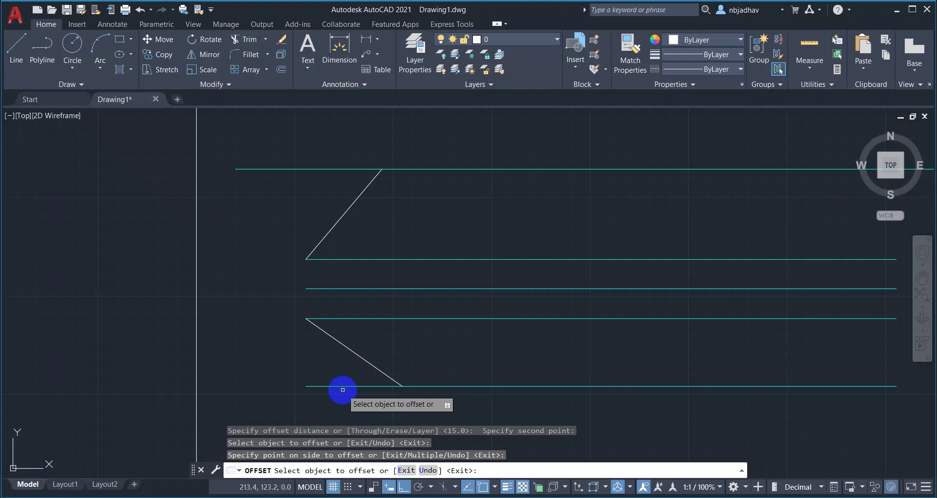
scroll(533, 319, "down", 2)
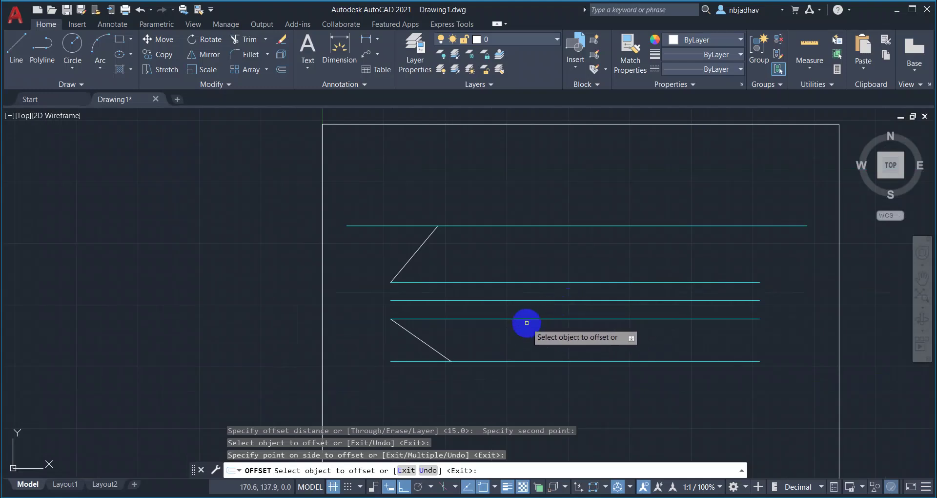
key("Escape")
scroll(521, 355, "up", 2)
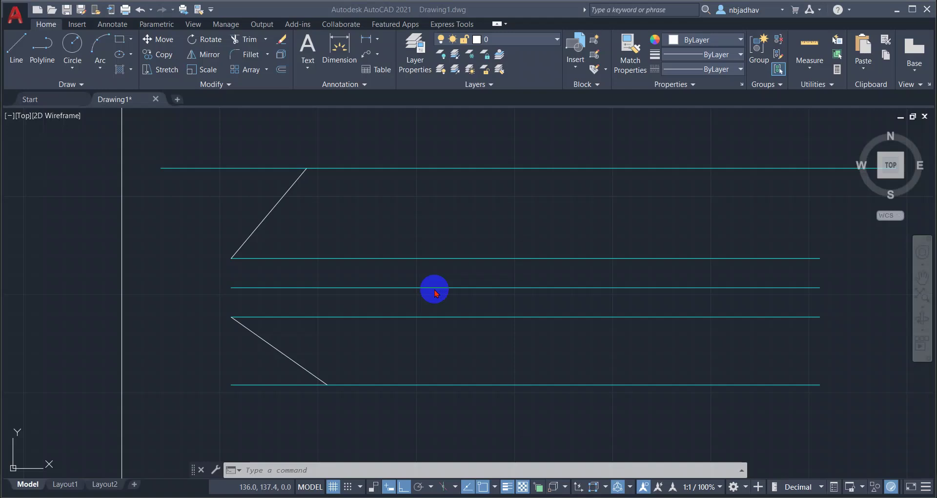
left_click(17, 47)
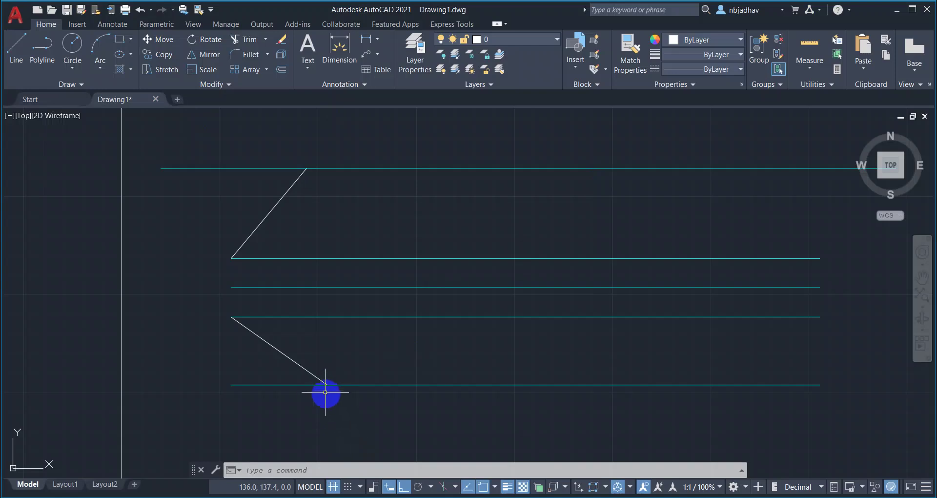
scroll(379, 401, "up", 2)
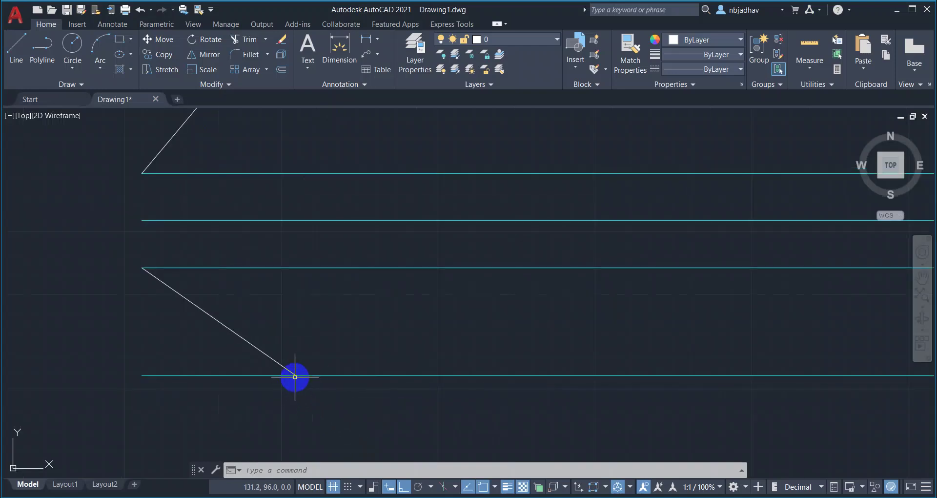
left_click(496, 491)
left_click(506, 443)
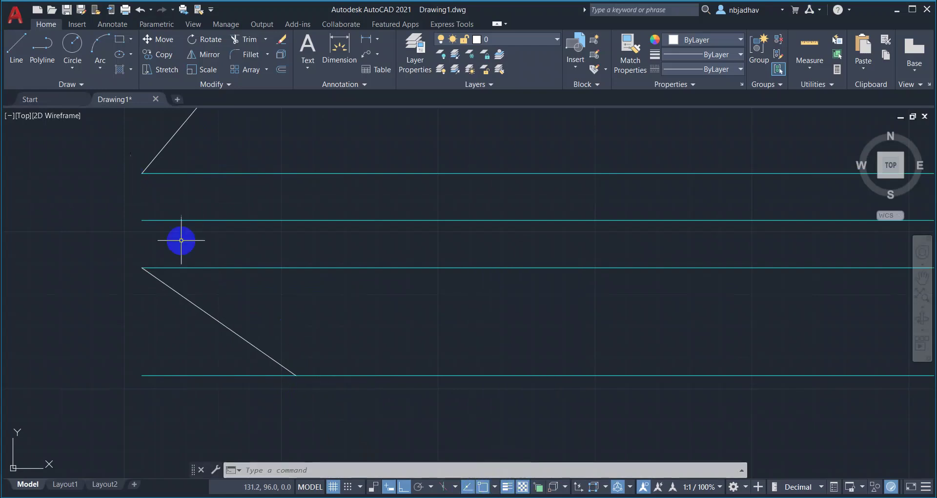
key("Escape")
key("Escape")
key("Escape")
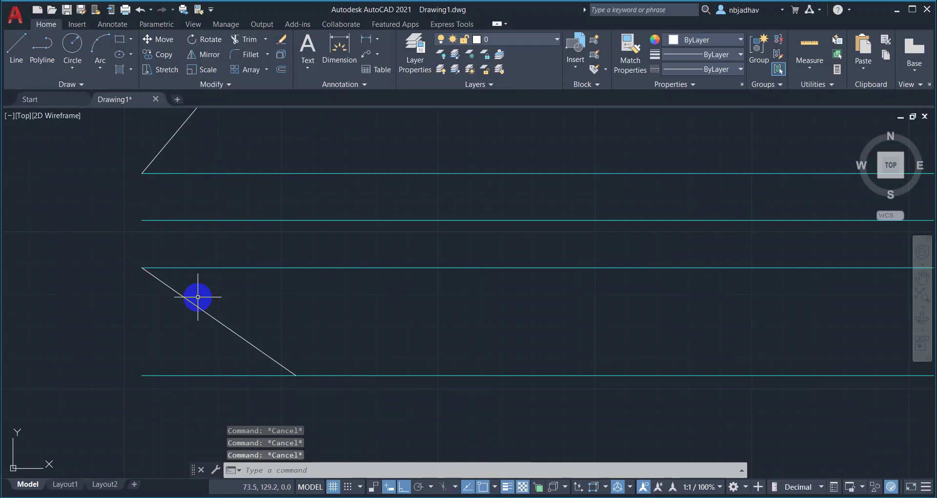
- Draw a vertical line about 64.4 units long from the 35° line's lower end up to the horizontal line where the 50° line starts
left_click(16, 47)
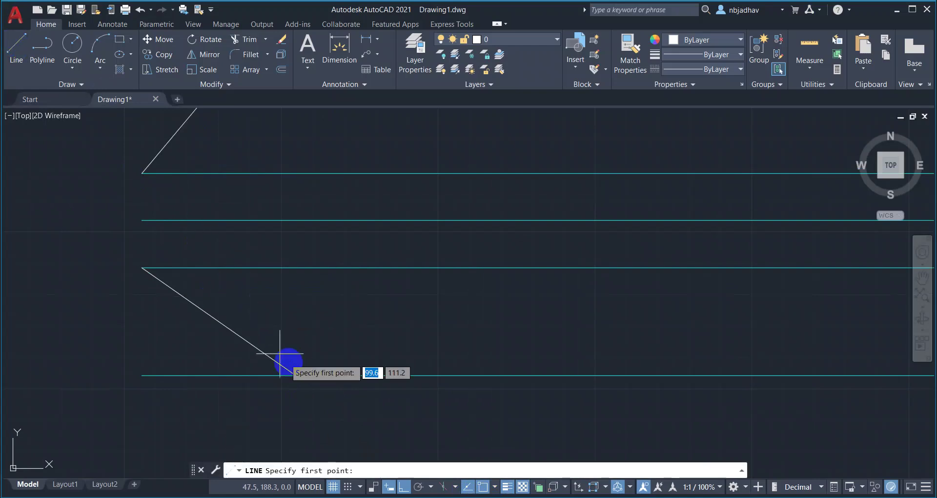
left_click(296, 376)
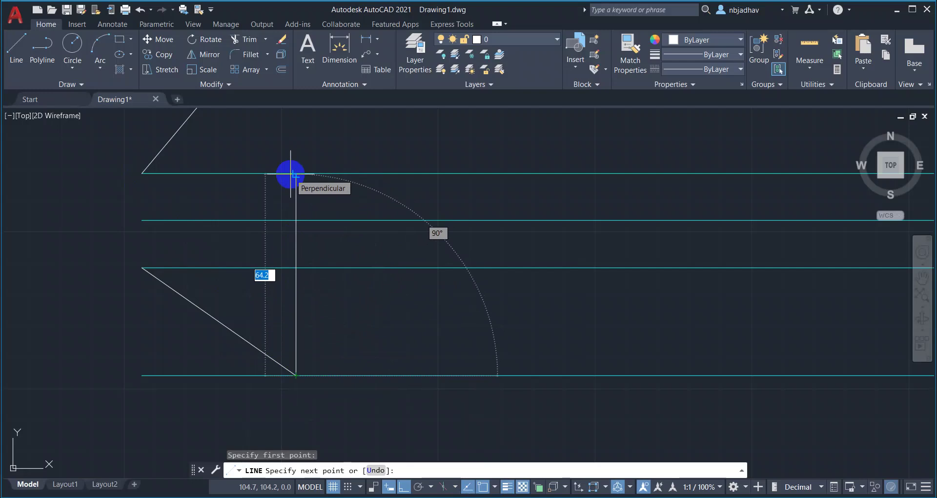
middle_click_drag(312, 174, 317, 228)
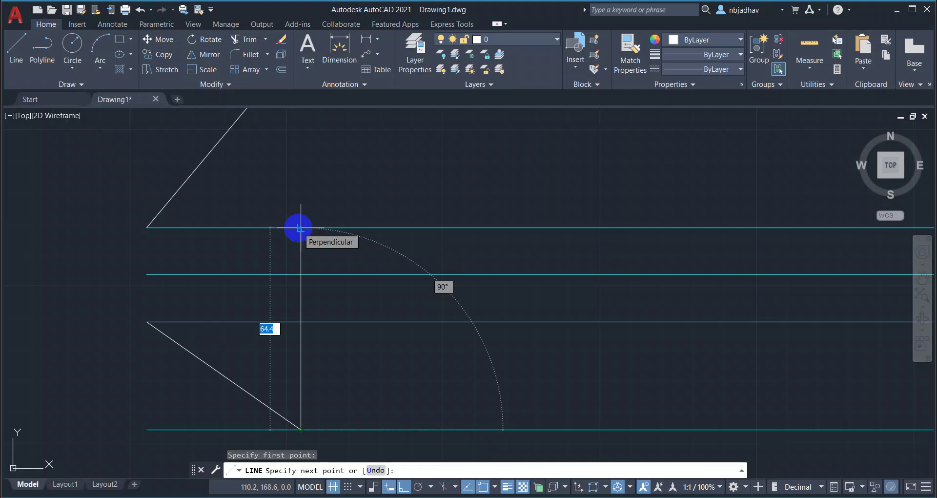
left_click(301, 227)
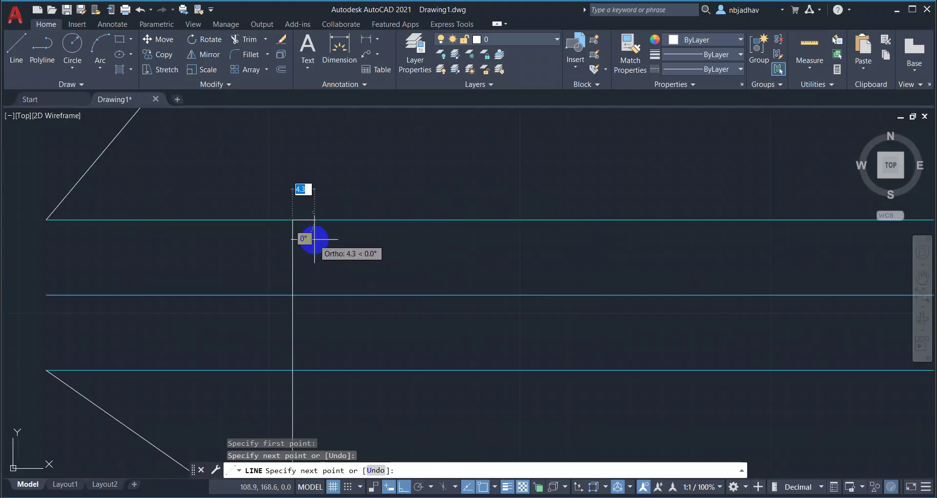
scroll(373, 257, "down", 1)
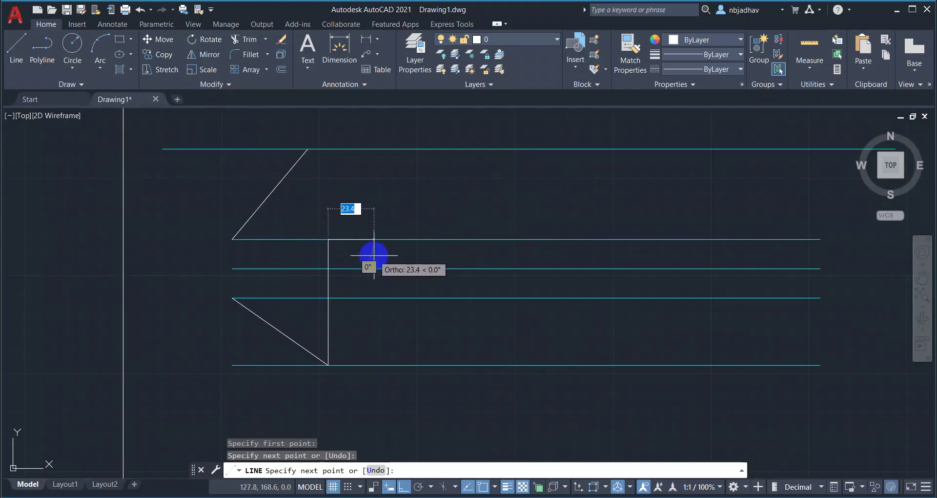
key("Escape")
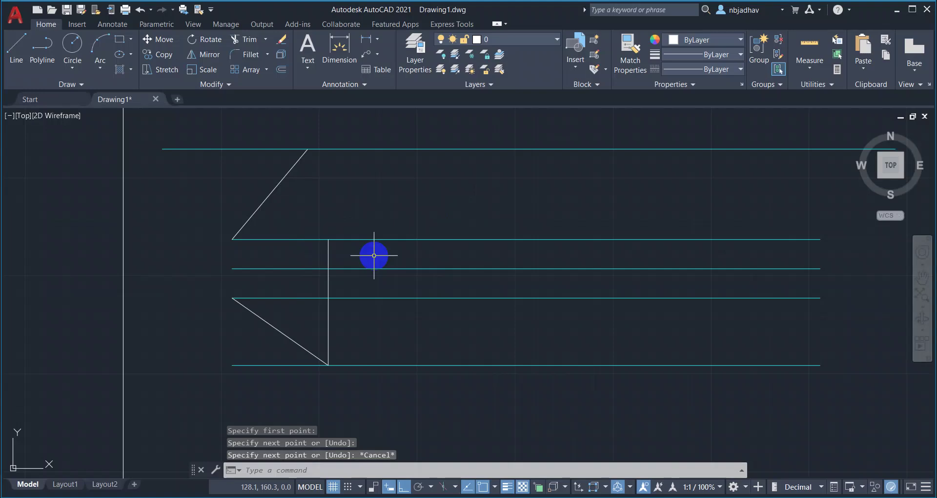
- Draw a vertical line from the 50° line's upper end down, perpendicular to the horizontal line where the 35° line starts
scroll(373, 255, "down", 1)
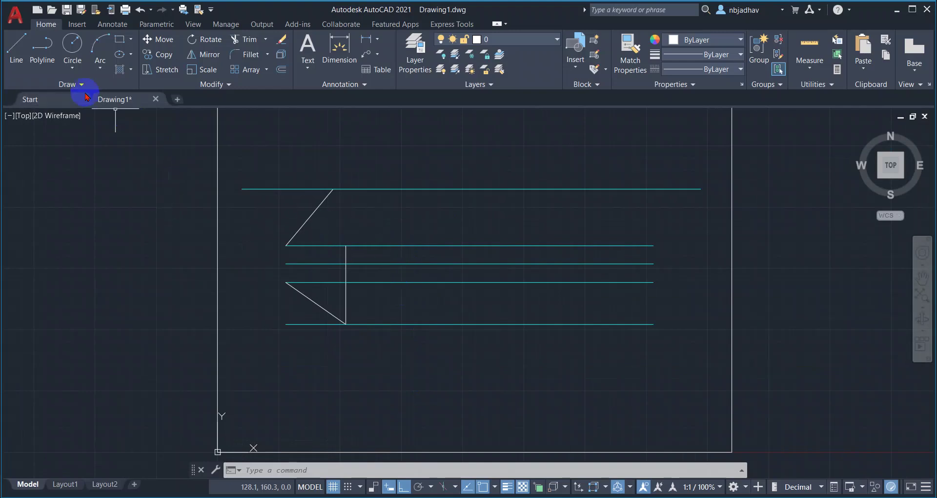
left_click(17, 50)
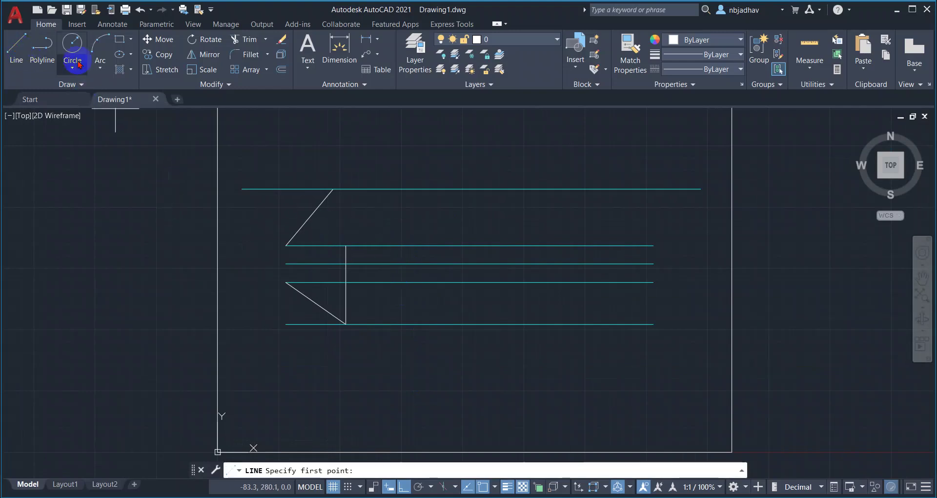
left_click(333, 189)
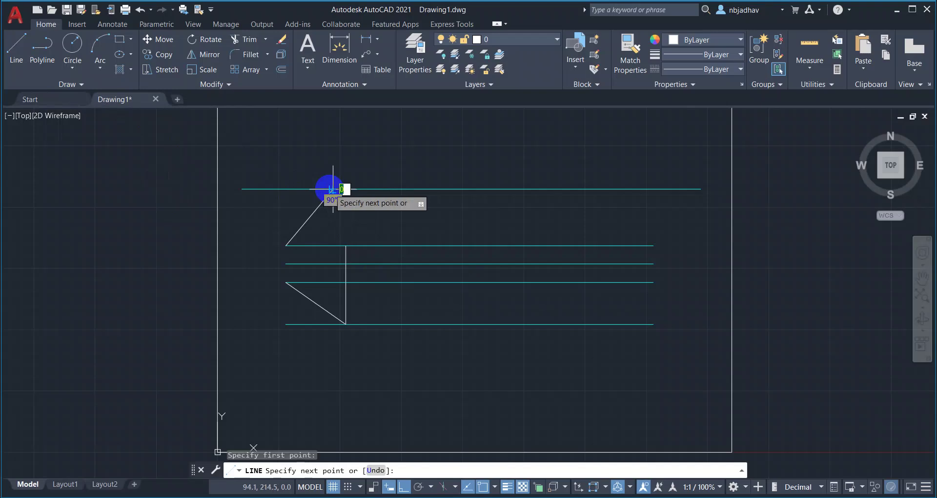
scroll(324, 282, "up", 3)
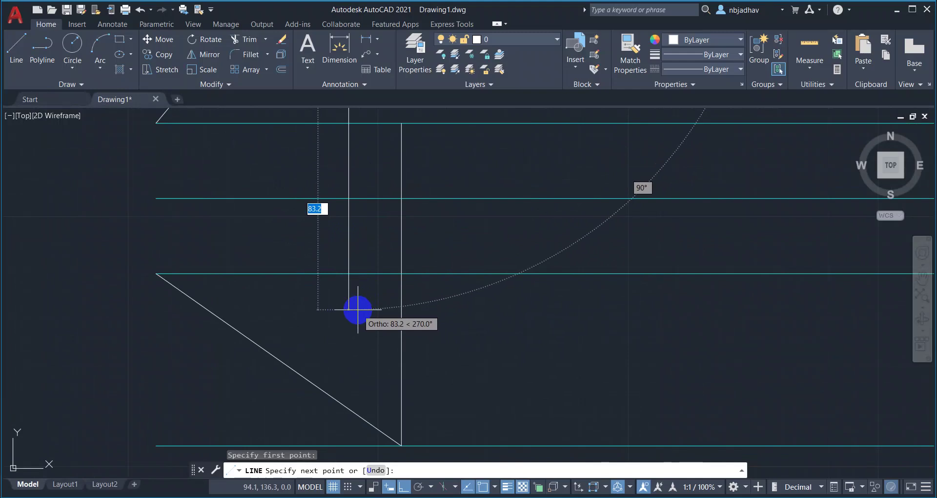
left_click(348, 274)
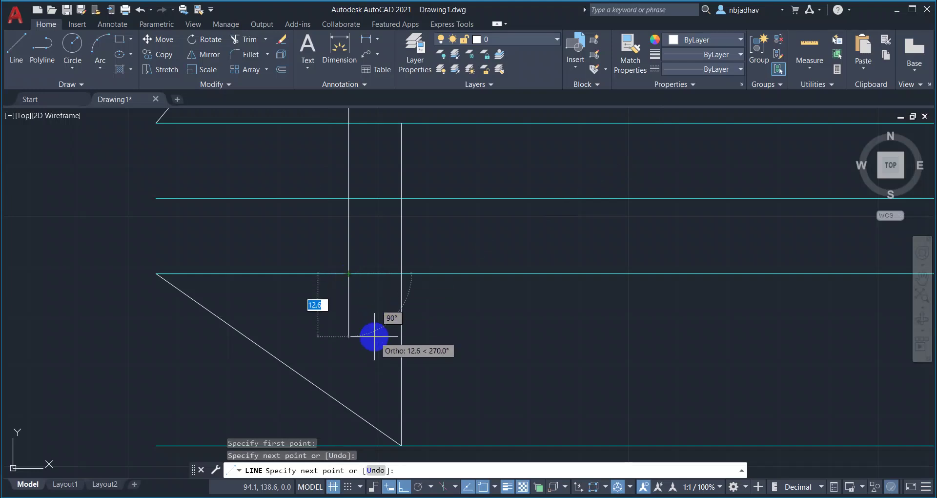
key("Escape")
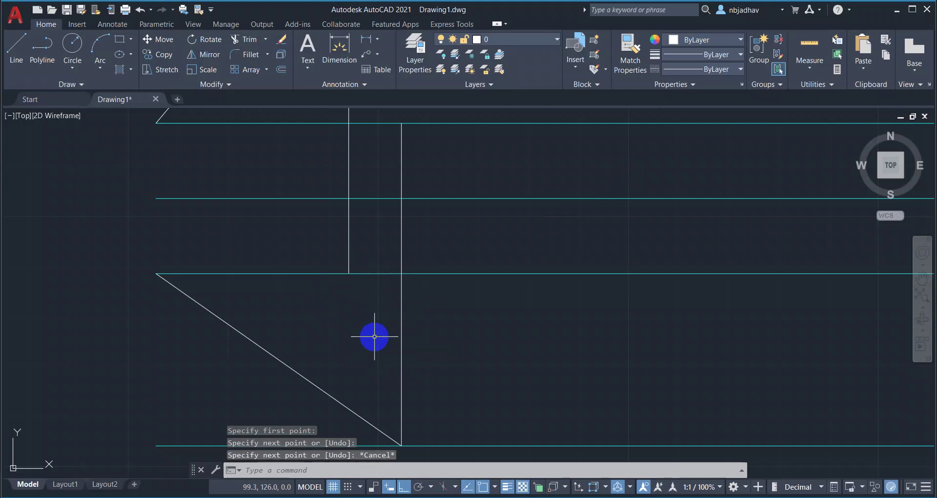
- Draw a Start, Center, End arc from the 64.4-unit vertical's upper end, centred on the 50° line's lower end, ending just past the uppermost horizontal line
scroll(376, 335, "down", 4)
scroll(390, 328, "up", 2)
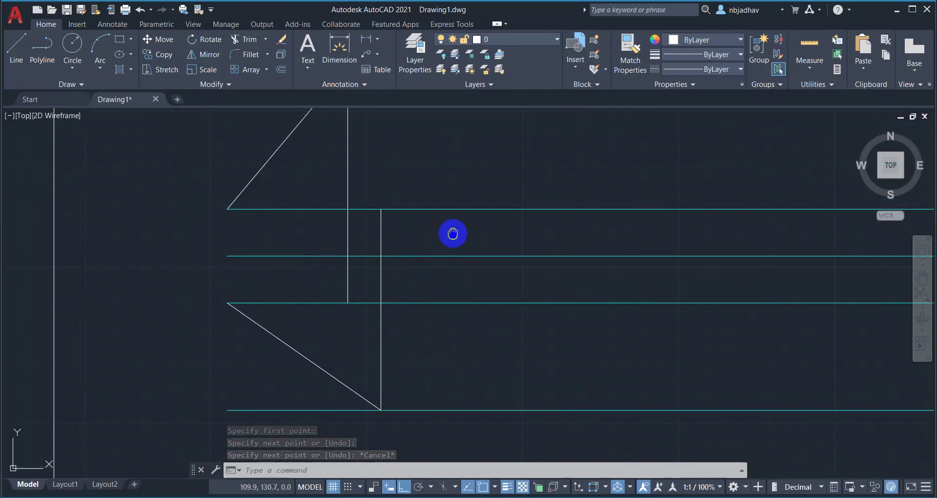
middle_click_drag(452, 232, 484, 279)
scroll(485, 278, "down", 2)
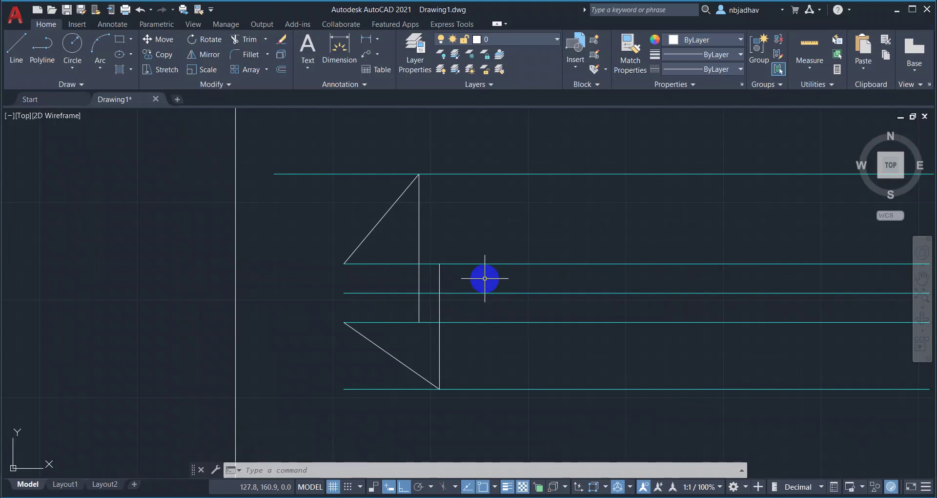
left_click(100, 69)
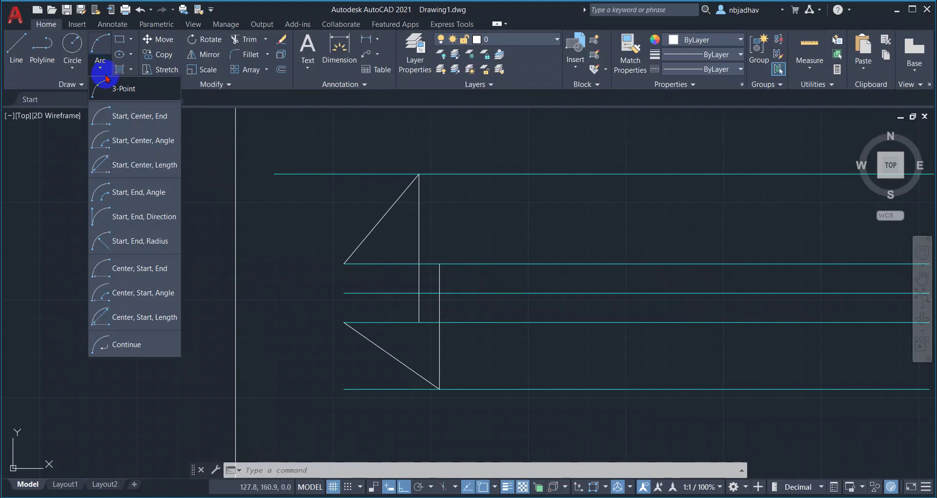
left_click(141, 116)
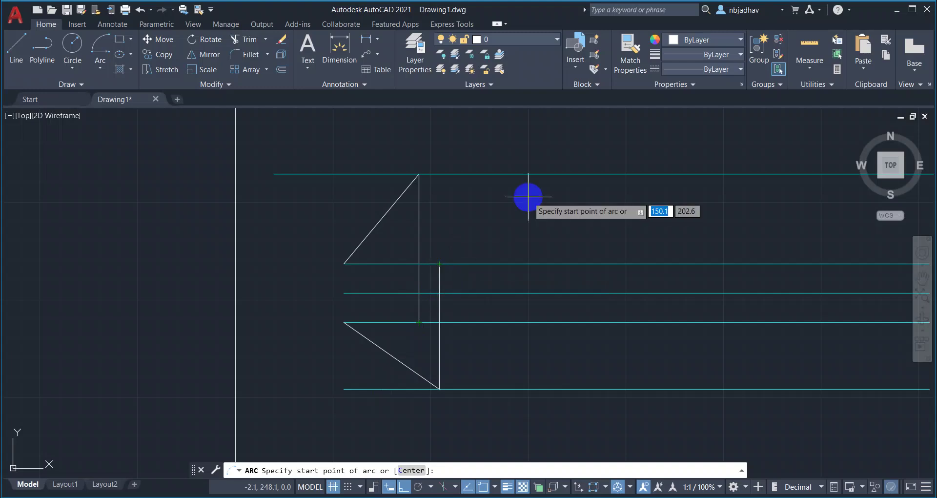
left_click(440, 267)
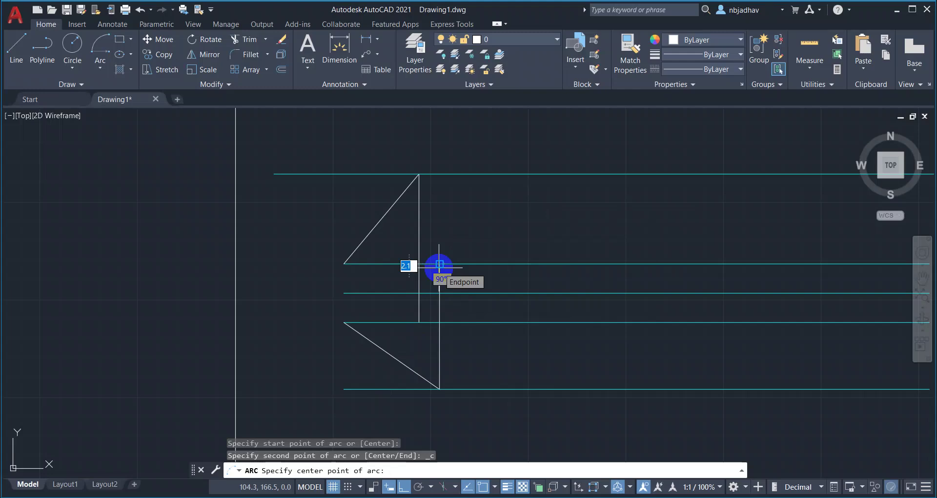
left_click(344, 264)
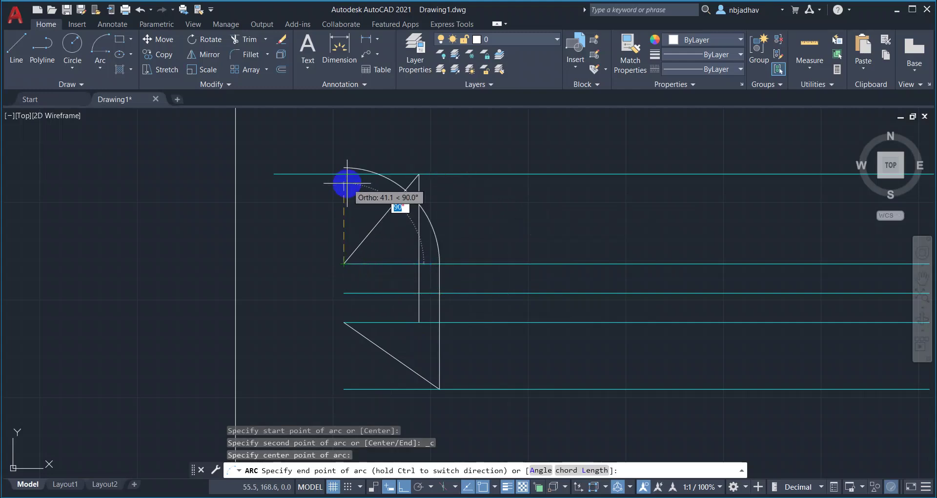
scroll(351, 173, "up", 4)
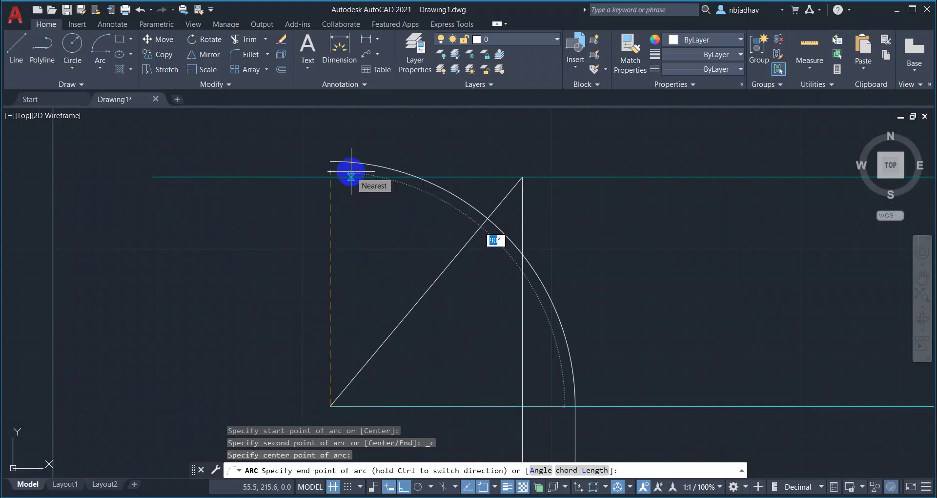
left_click(350, 173)
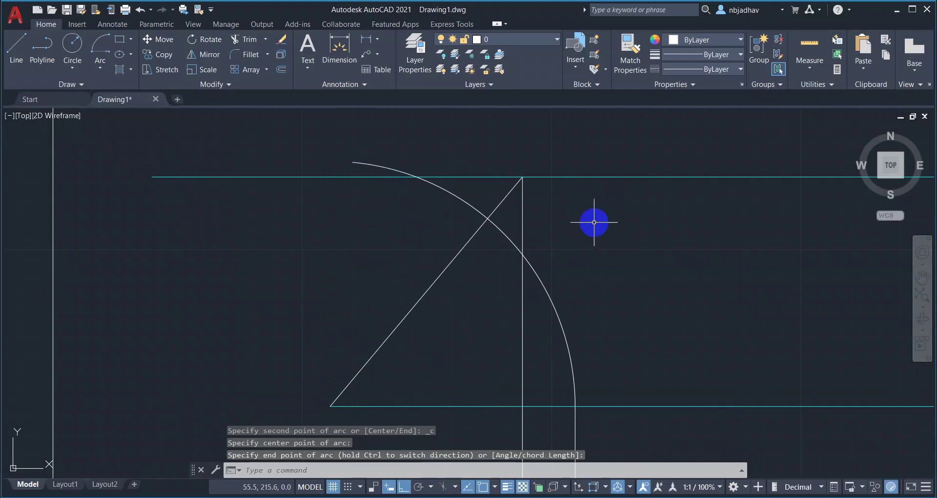
key("Escape")
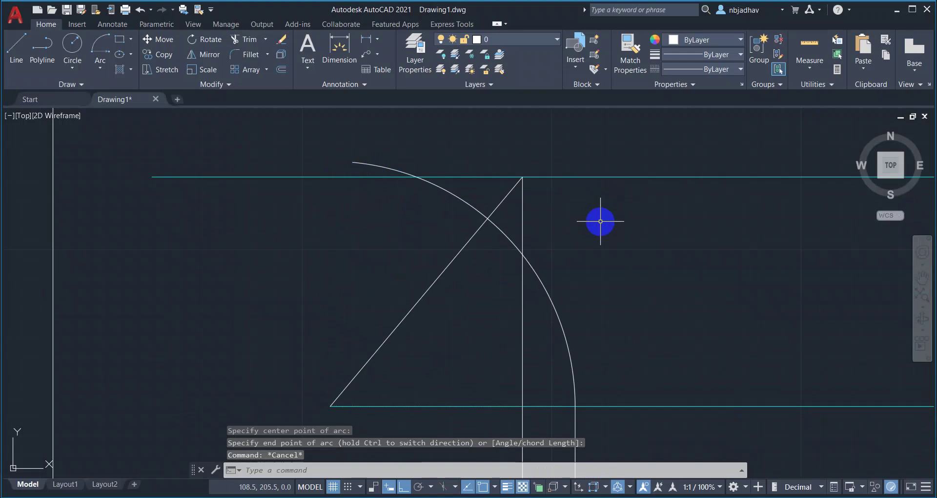
scroll(600, 221, "down", 4)
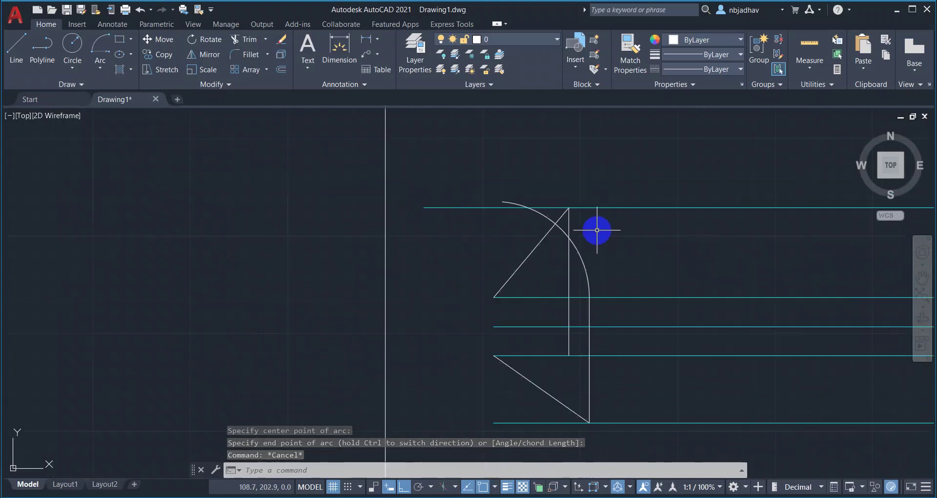
- Try to draw a Start, Center, End arc from the 50° line's vertical projector foot, centred on the 35° line's upper end; undo it
left_click(104, 70)
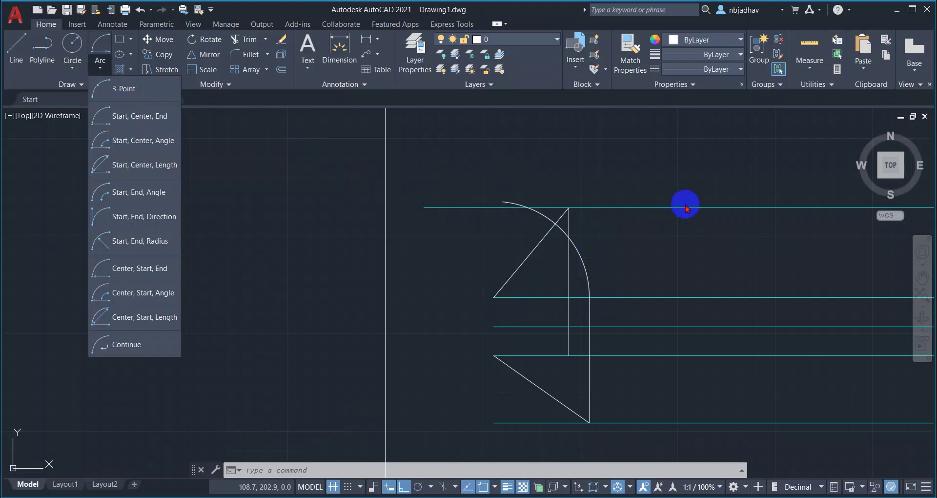
left_click(530, 211)
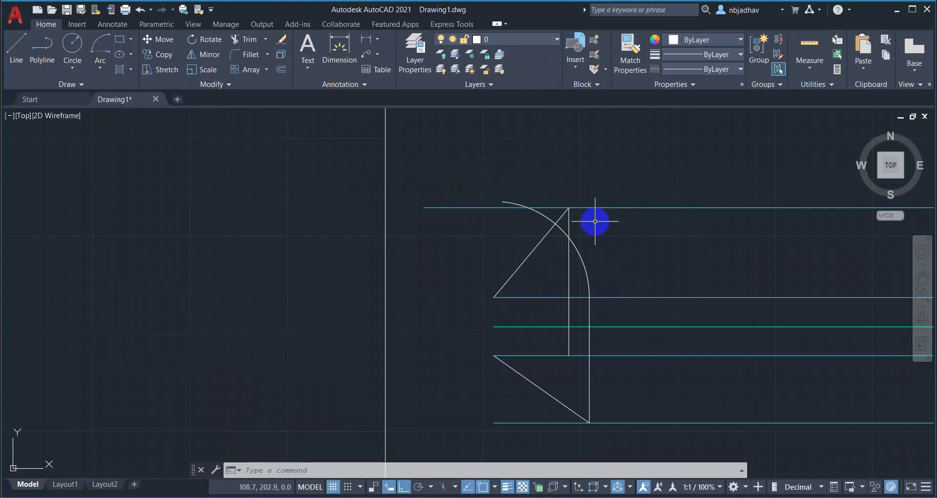
middle_click_drag(655, 383, 626, 312)
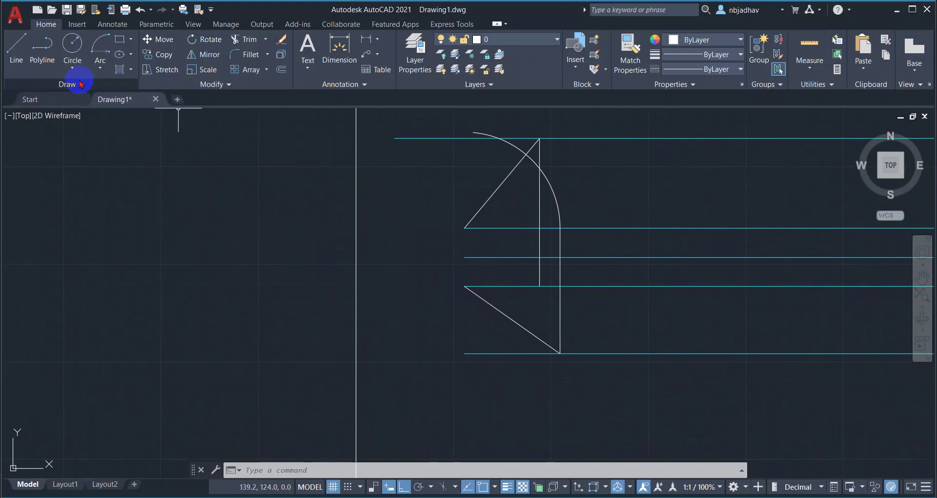
left_click(100, 66)
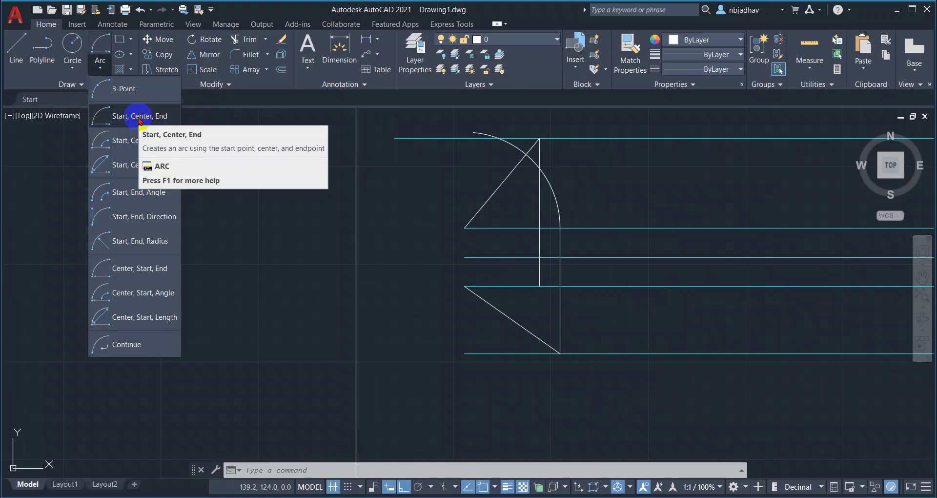
left_click(139, 117)
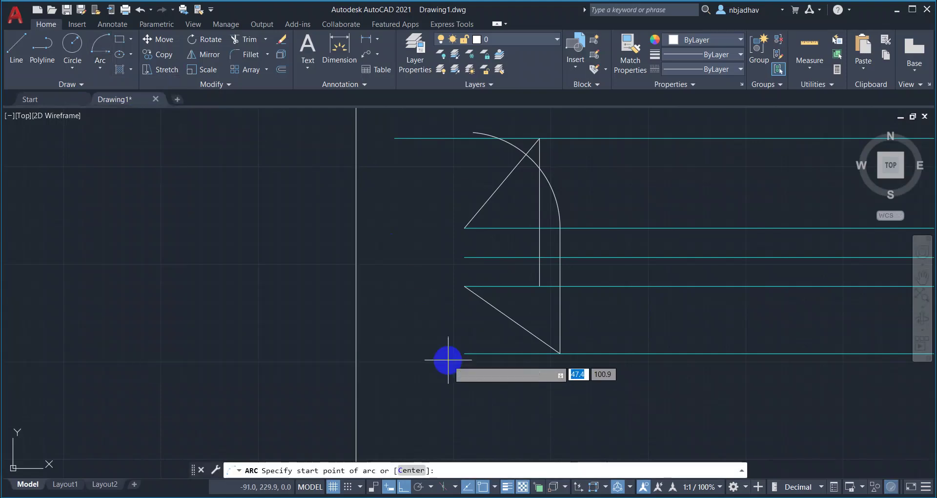
left_click(539, 287)
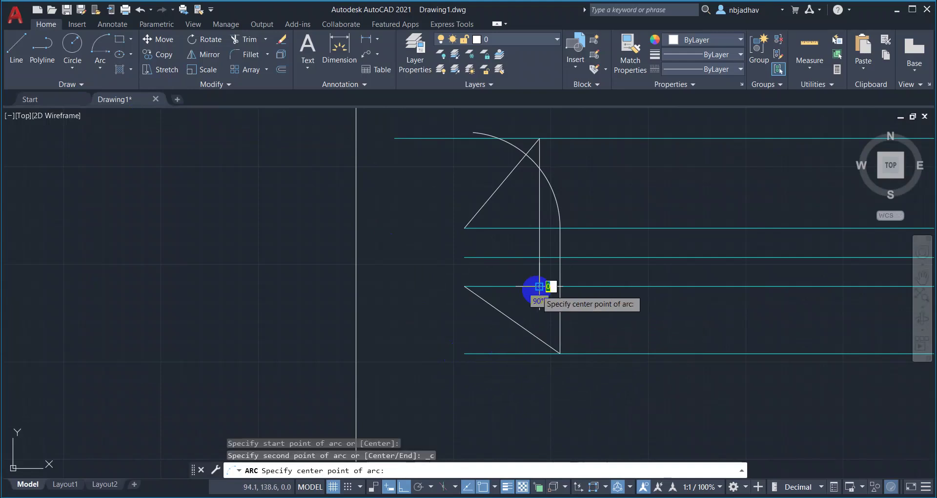
left_click(465, 287)
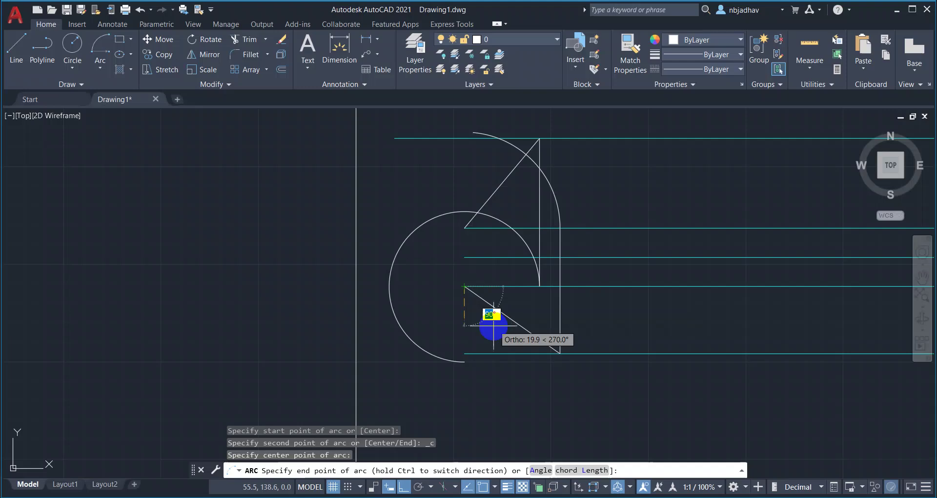
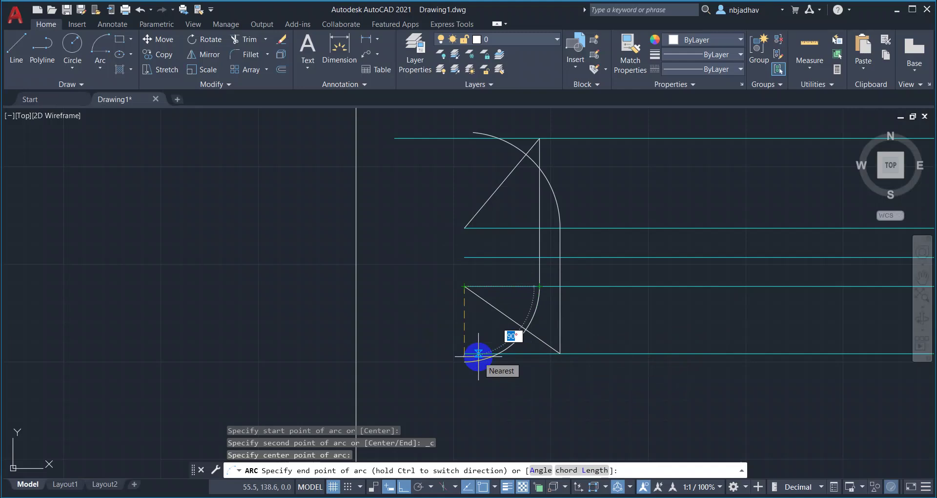
left_click(478, 353)
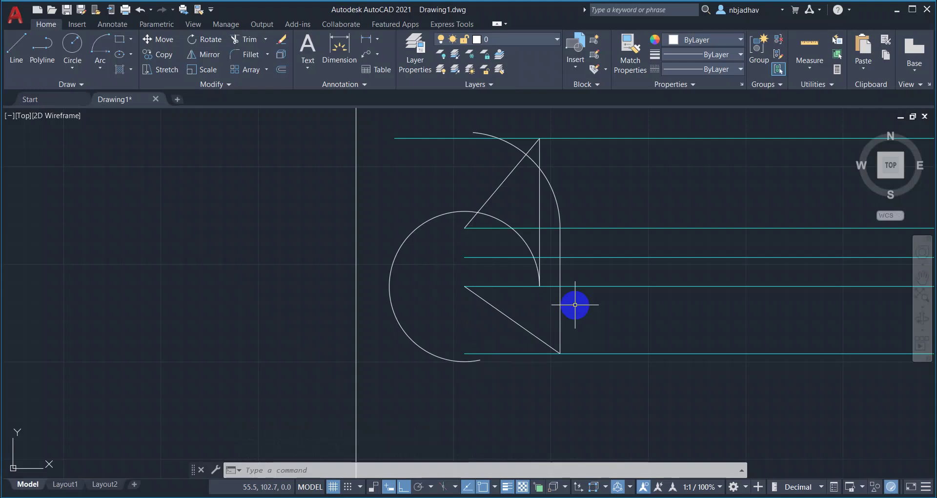
key("ctrl+z")
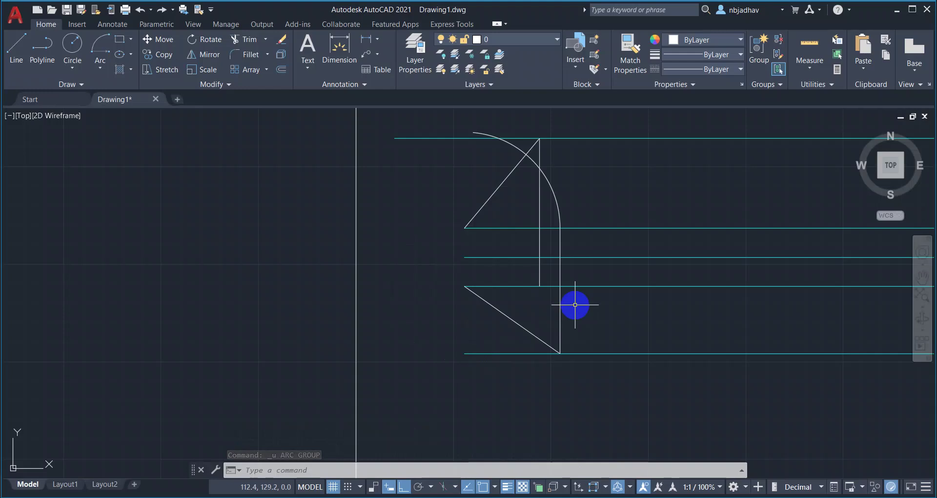
- Draw a 90° Start, Center, End arc from the 50° line's projector foot, centred on the 35° line's upper end, ending below the lowest horizontal
left_click(99, 62)
left_click(137, 118)
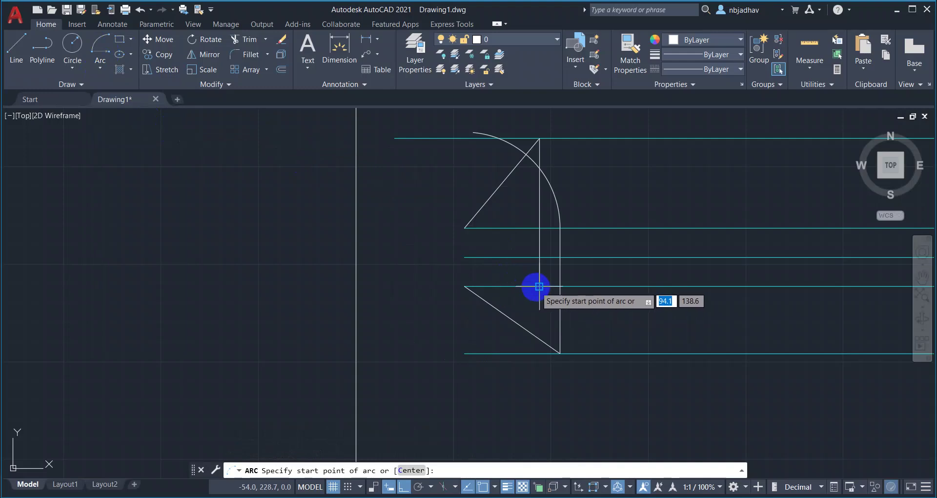
left_click(538, 286)
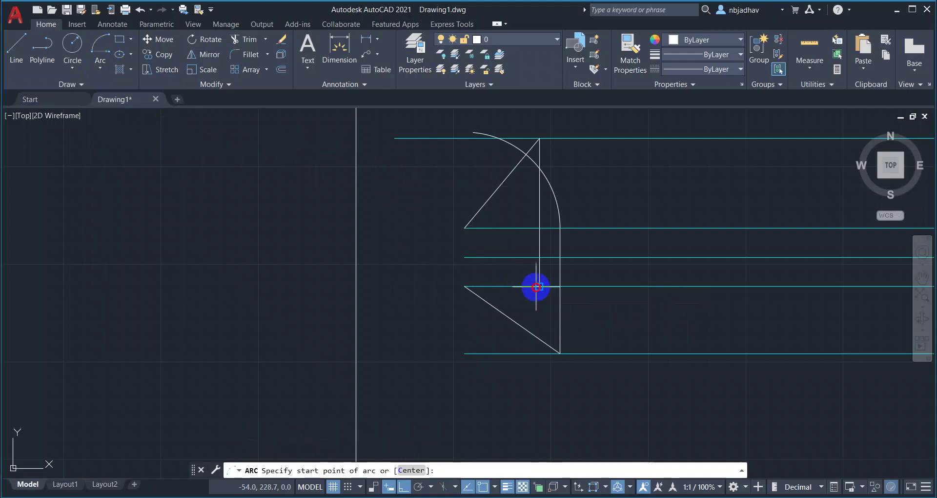
left_click(465, 286)
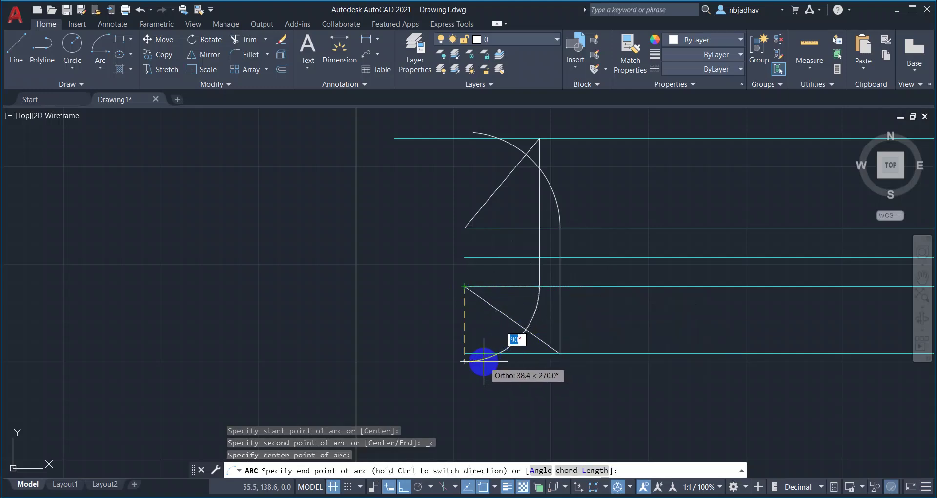
left_click(488, 362)
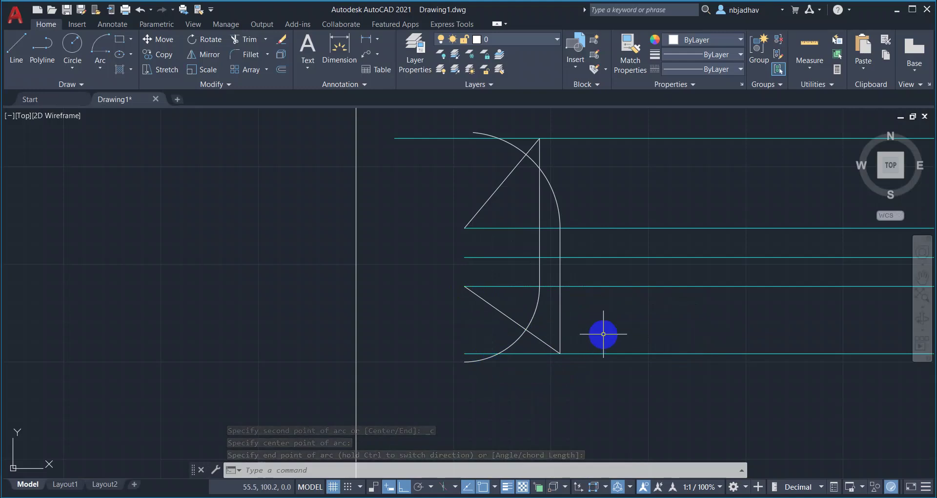
key("Escape")
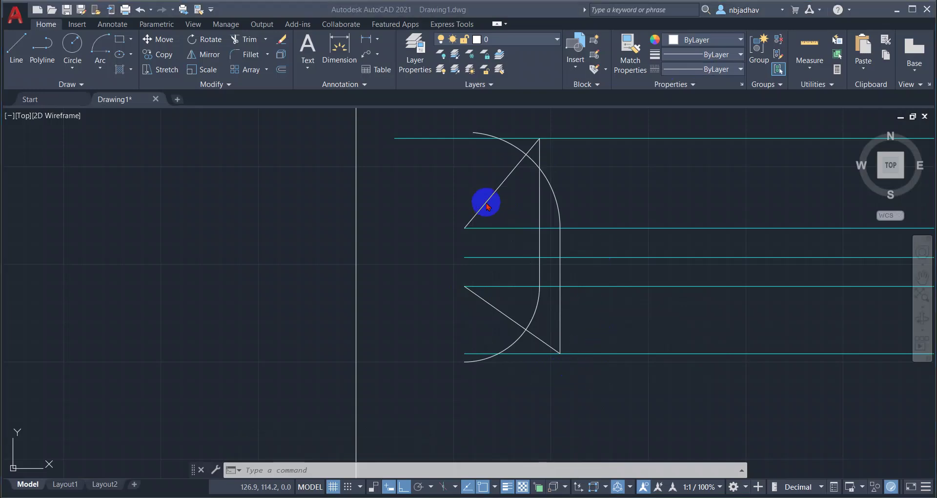
- Draw a line from the 50° line's lower end to the intersection of the upper arc and the uppermost horizontal line, and end Line
left_click(412, 465)
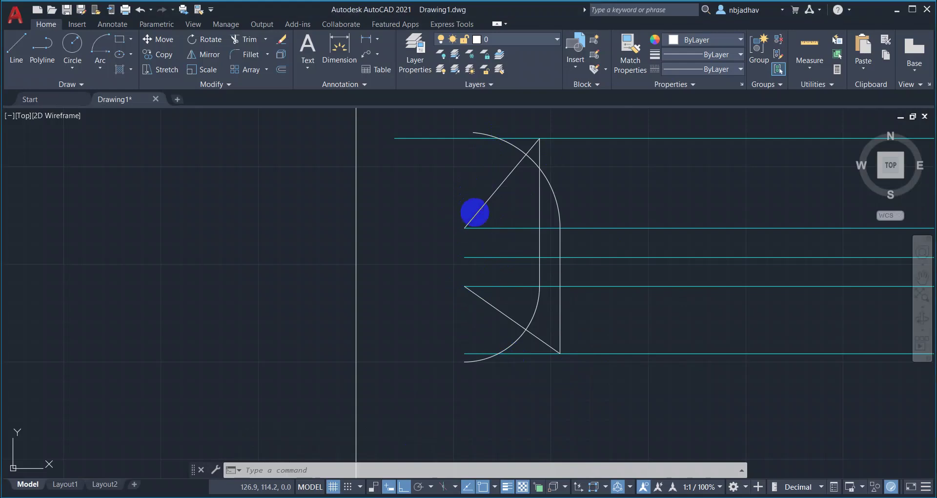
middle_click_drag(456, 176, 471, 218)
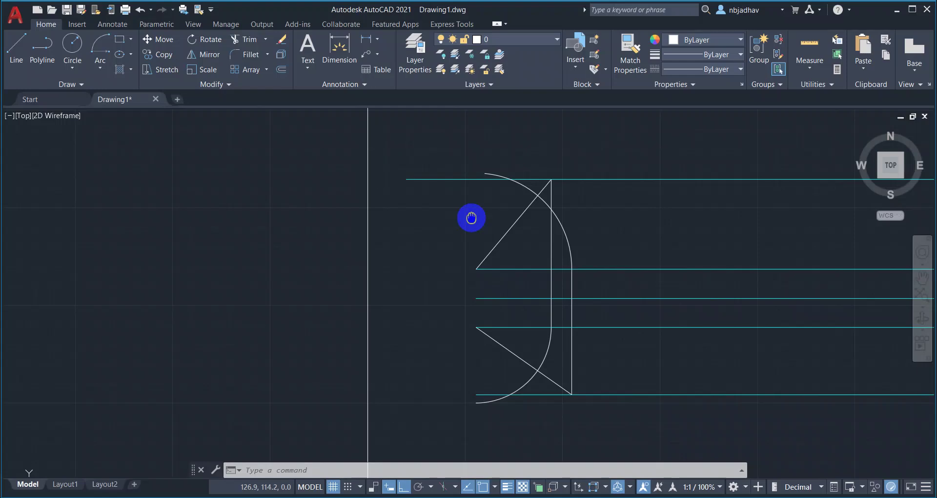
middle_click_drag(471, 218, 473, 219)
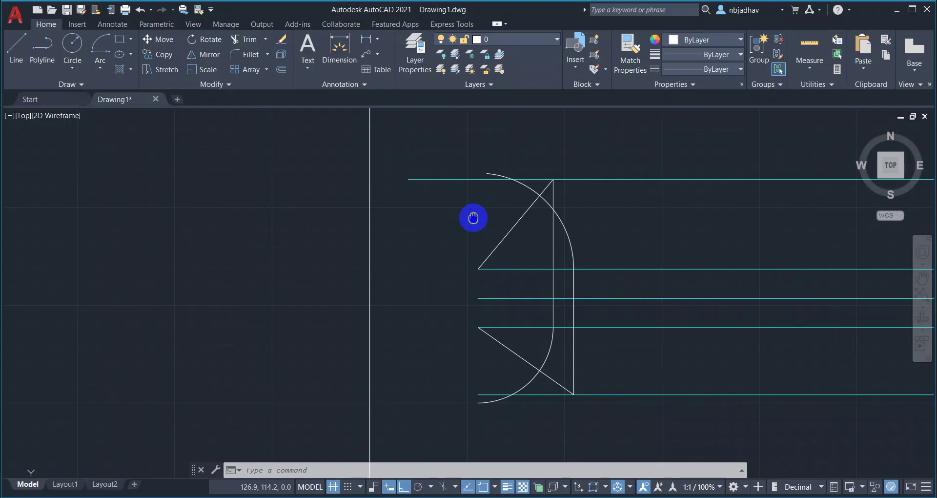
mouse_move(473, 218)
middle_mouse_down()
mouse_move(331, 230)
mouse_move(567, 222)
mouse_move(417, 221)
mouse_move(558, 221)
mouse_move(432, 218)
middle_mouse_up()
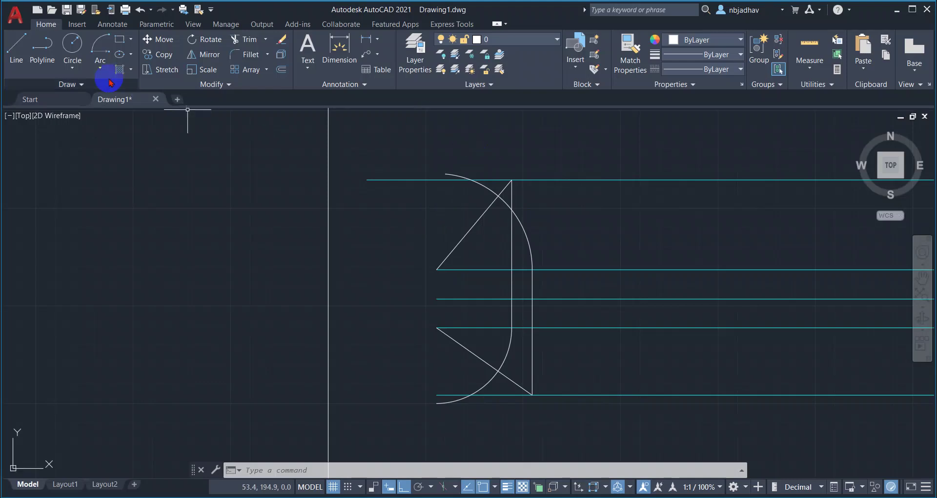
left_click(17, 58)
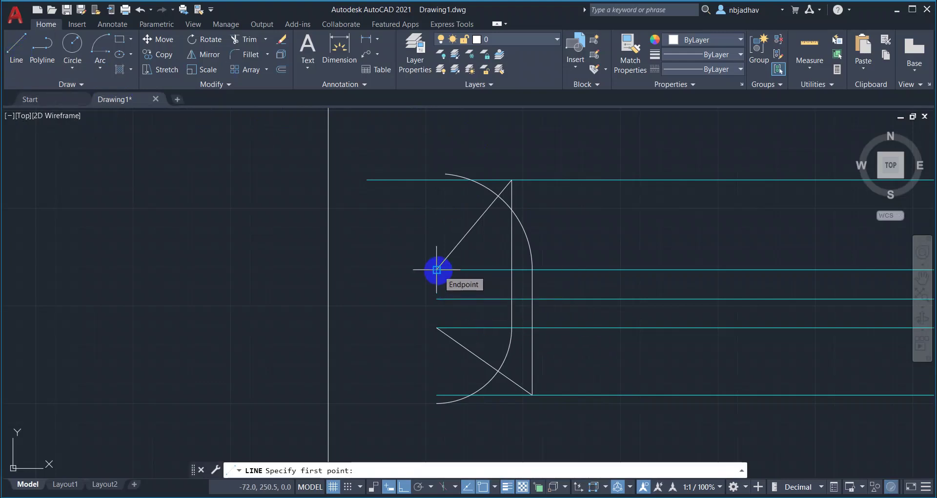
left_click(437, 269)
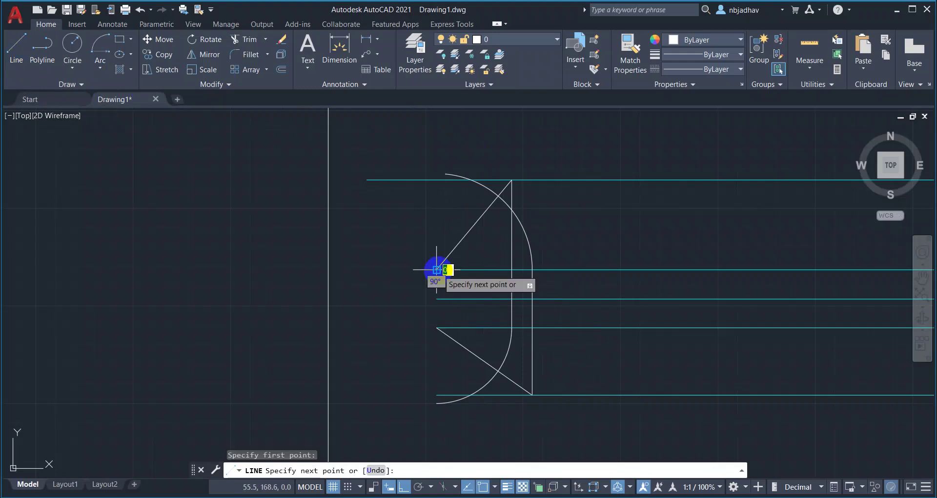
scroll(498, 182, "up", 3)
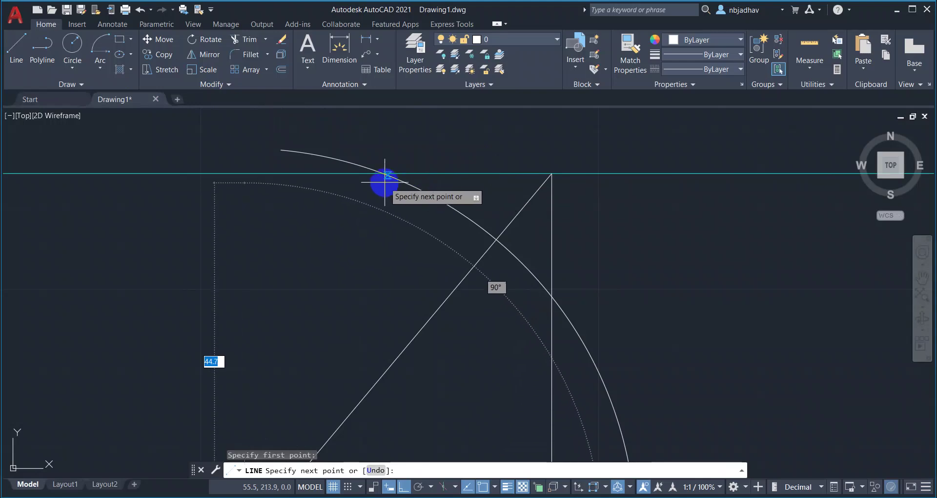
scroll(386, 181, "up", 2)
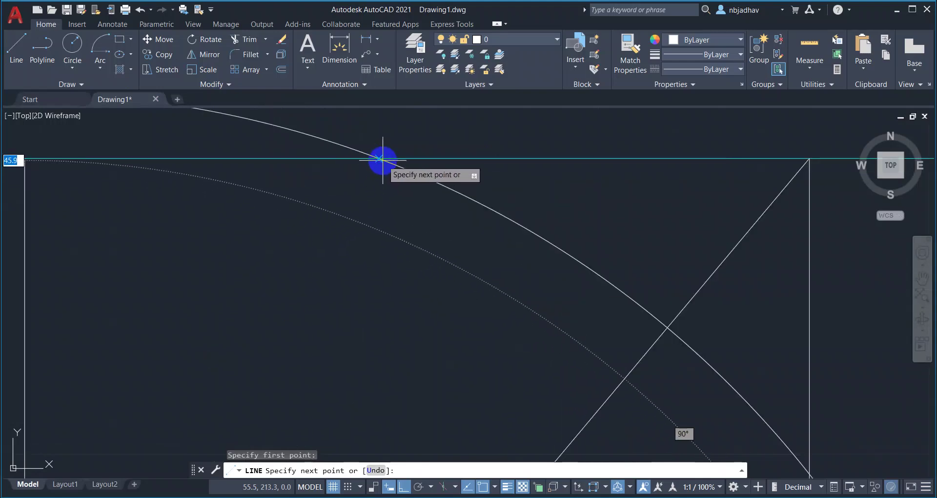
scroll(382, 168, "down", 5)
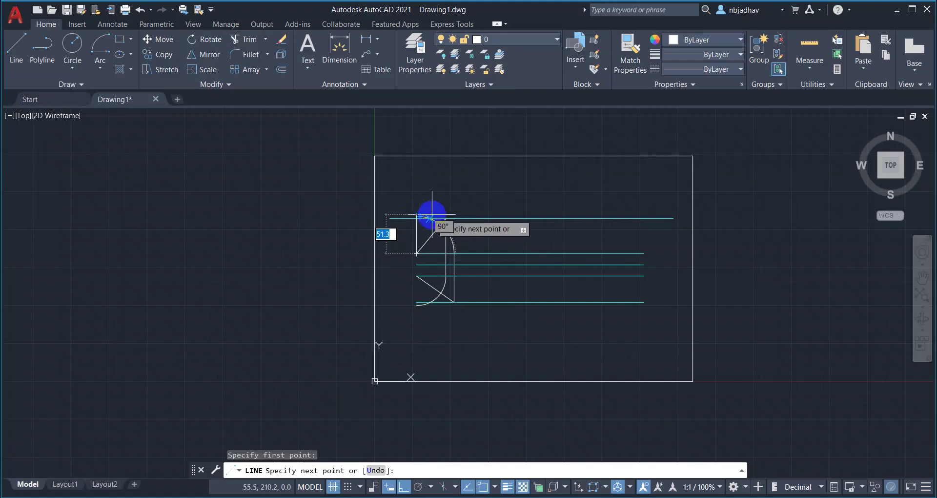
scroll(430, 216, "up", 5)
scroll(432, 214, "up", 4)
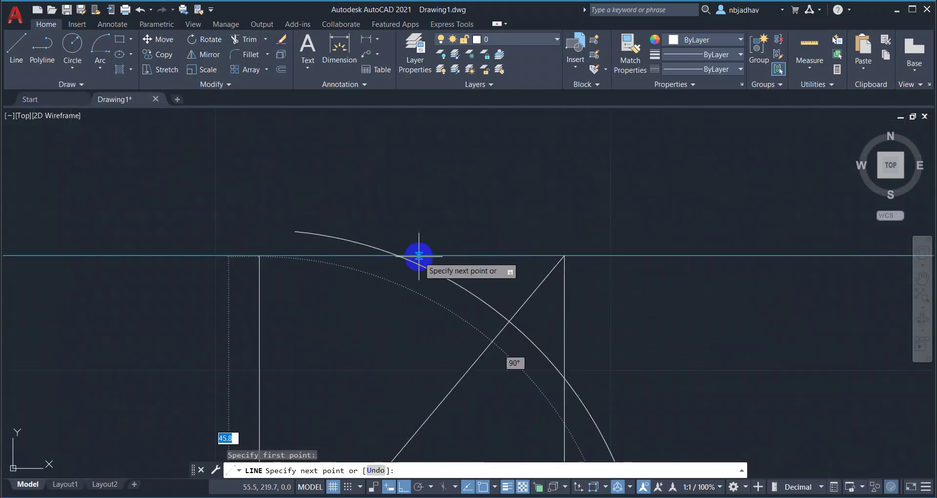
scroll(397, 258, "up", 4)
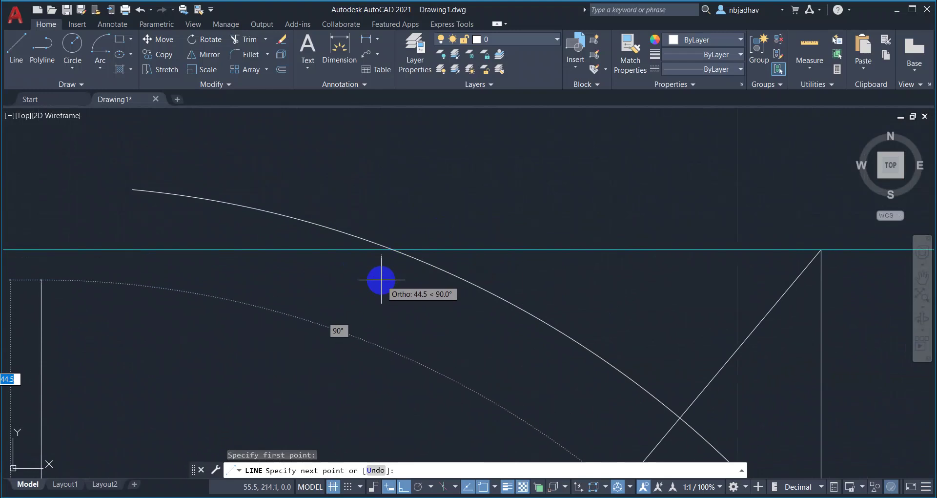
left_click(393, 249)
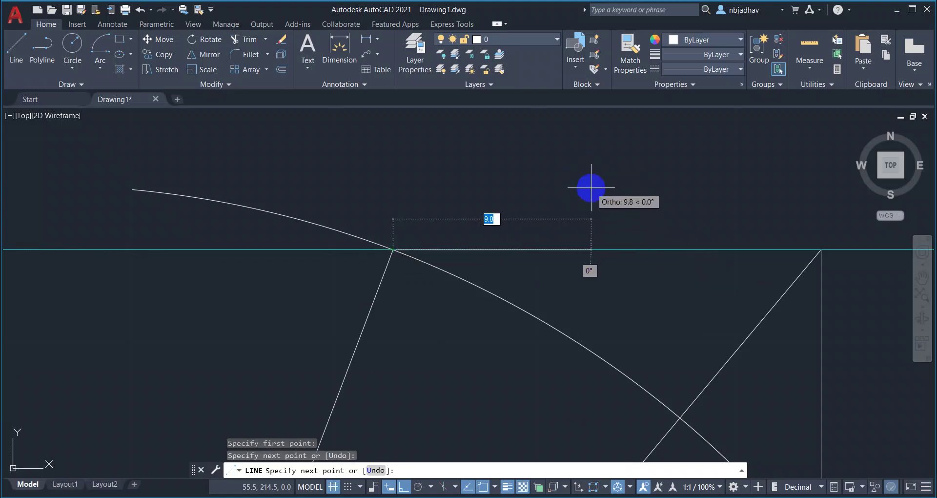
key("Escape")
- With Ortho off, draw a line from the 35° line's upper end to the intersection of the lower arc and the lowest horizontal line
scroll(519, 191, "down", 2)
scroll(535, 244, "down", 2)
scroll(541, 295, "up", 4)
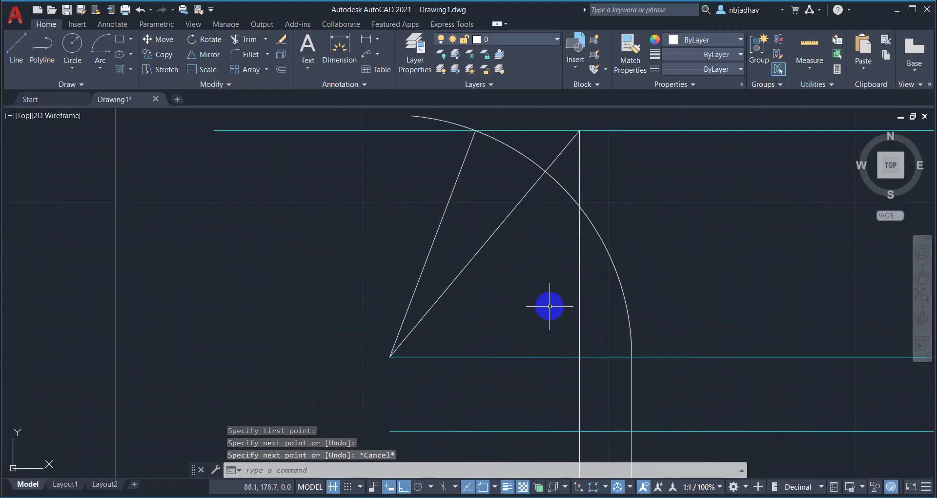
scroll(539, 315, "down", 2)
middle_click_drag(536, 320, 515, 200)
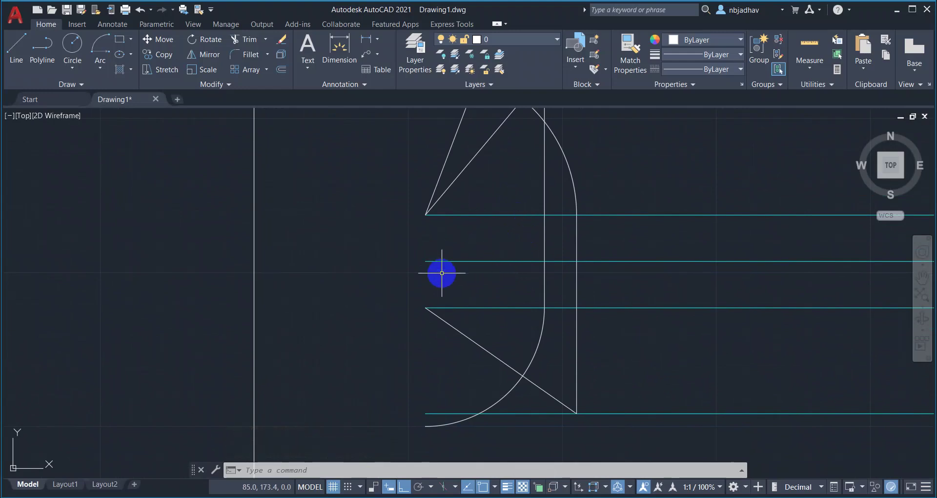
left_click(22, 52)
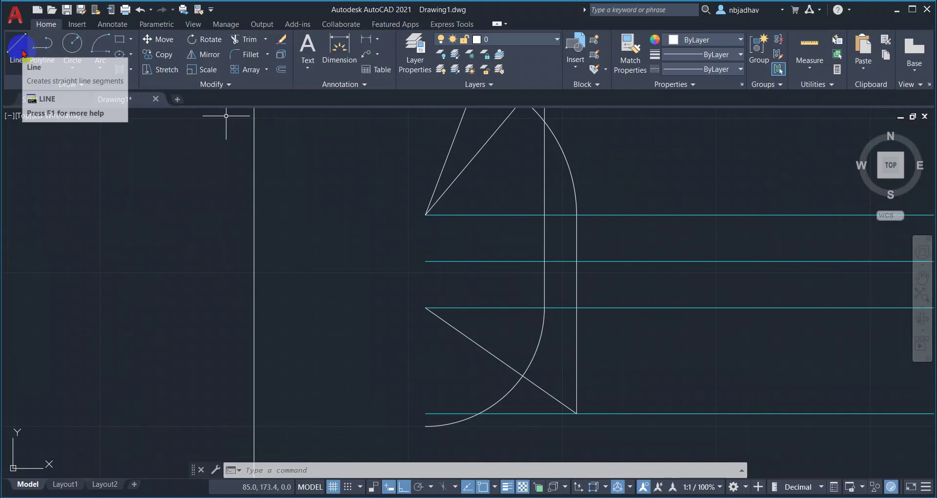
left_click(22, 52)
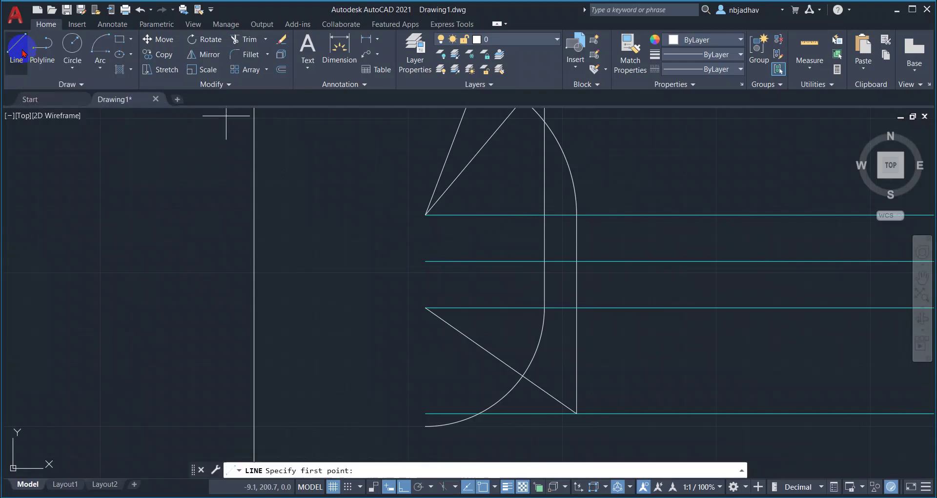
left_click(425, 308)
scroll(456, 361, "up", 4)
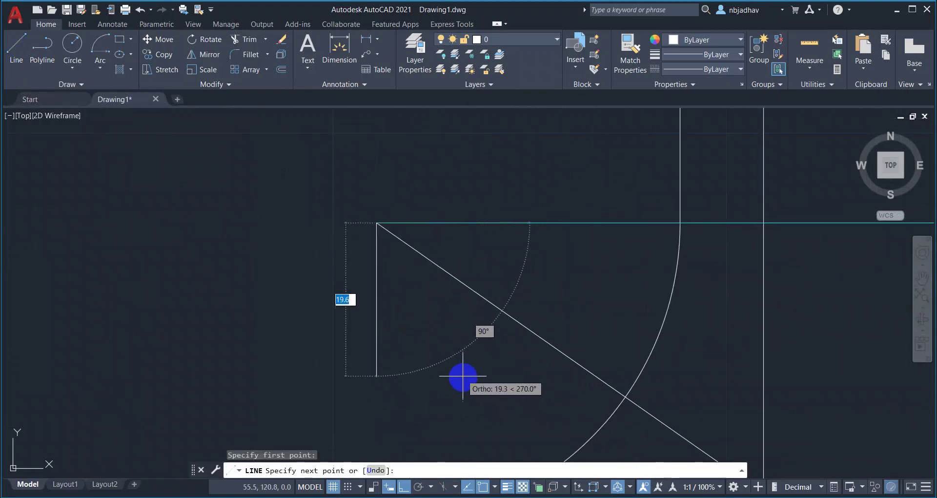
left_click(404, 488)
mouse_move(433, 404)
middle_mouse_down()
mouse_move(439, 328)
mouse_move(482, 309)
middle_mouse_up()
scroll(529, 362, "up", 3)
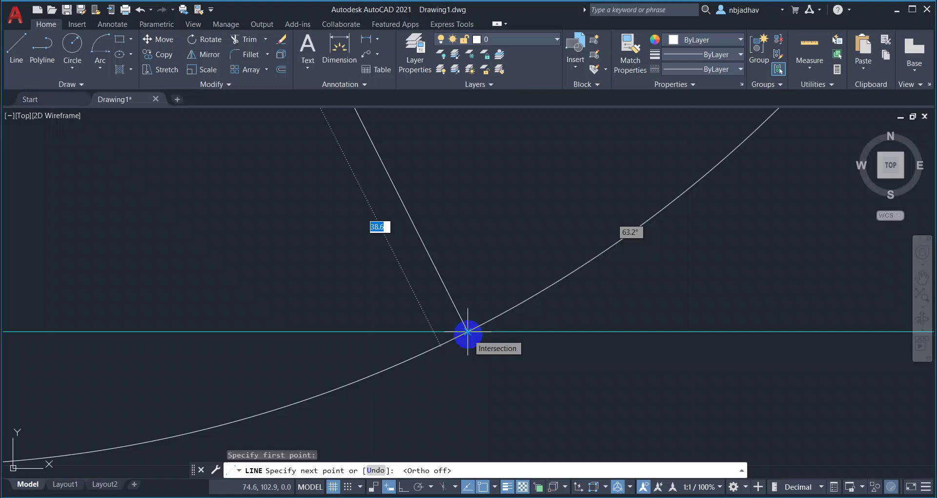
left_click(468, 332)
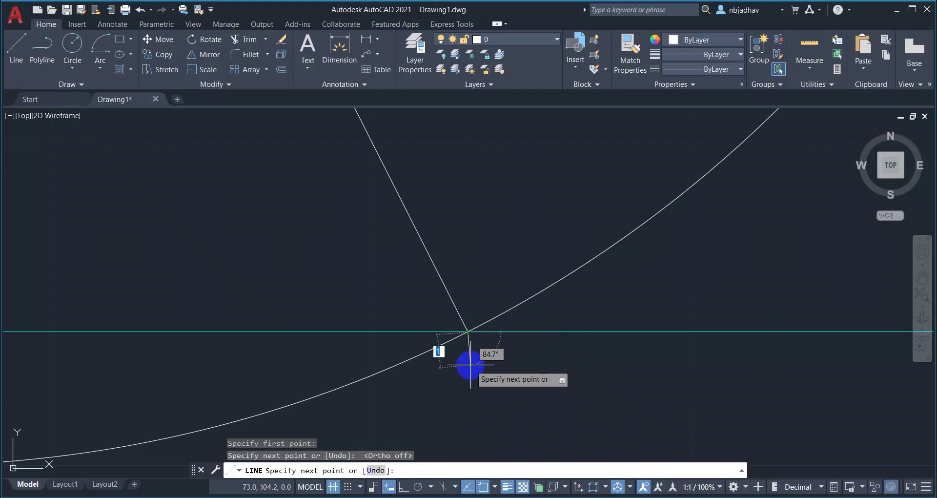
key("Escape")
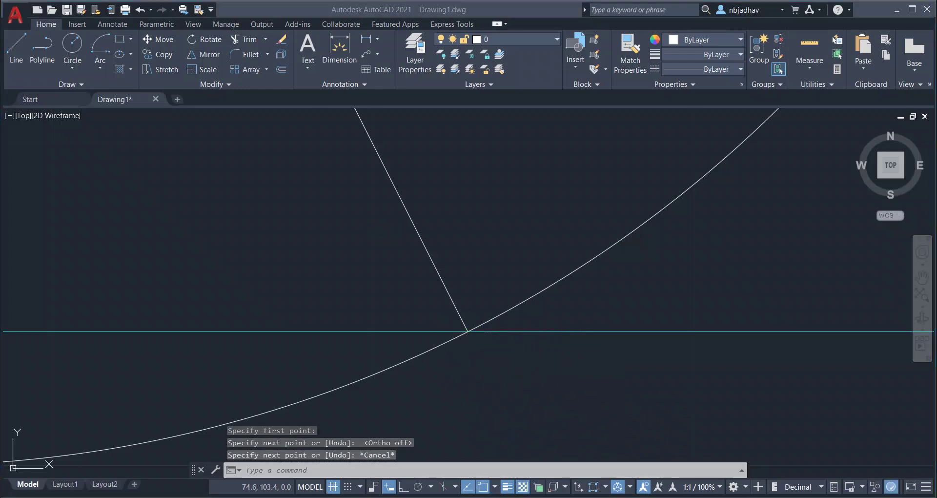
- With Ortho on, draw a vertical line about 214 units long across all five horizontal lines, just beyond the projectors and arcs
key("Escape")
key("Escape")
scroll(512, 362, "down", 5)
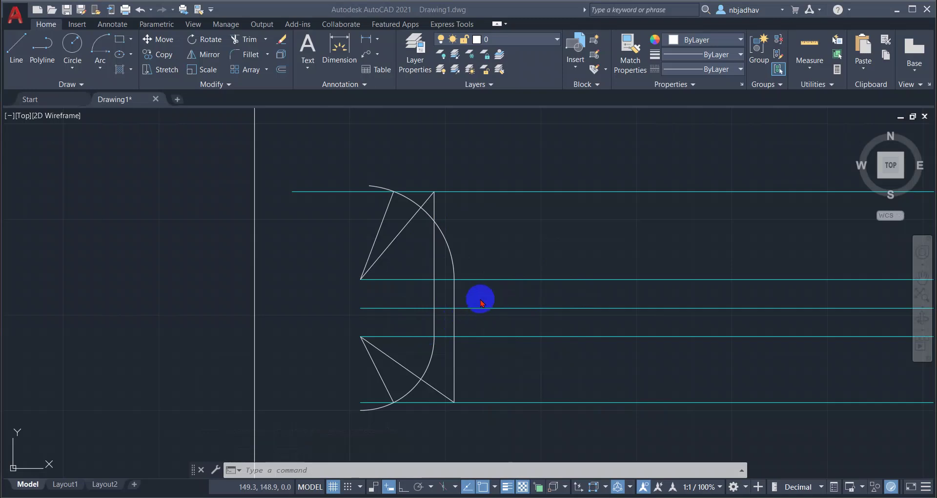
scroll(507, 303, "down", 4)
scroll(513, 305, "up", 2)
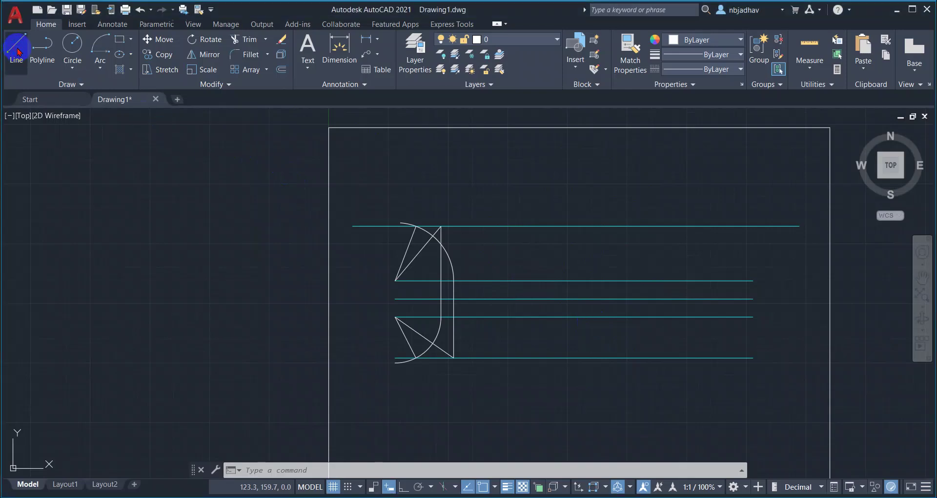
left_click(405, 489)
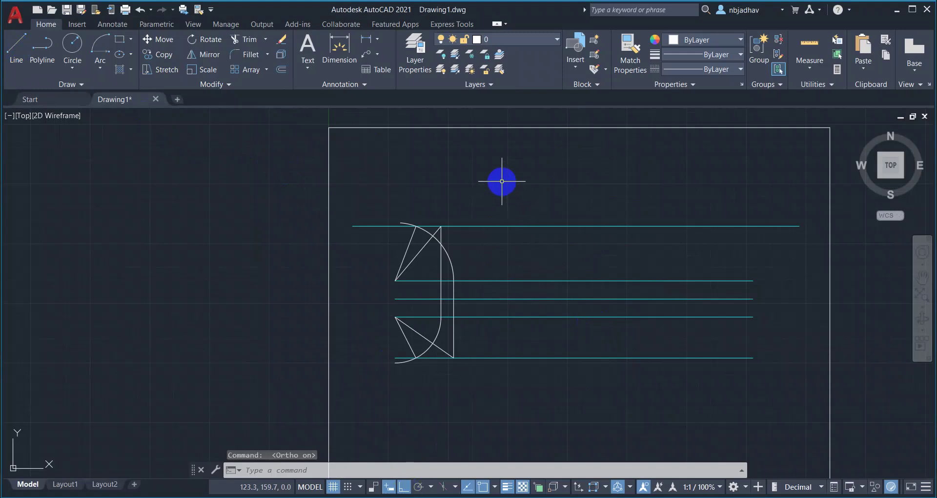
left_click(516, 175)
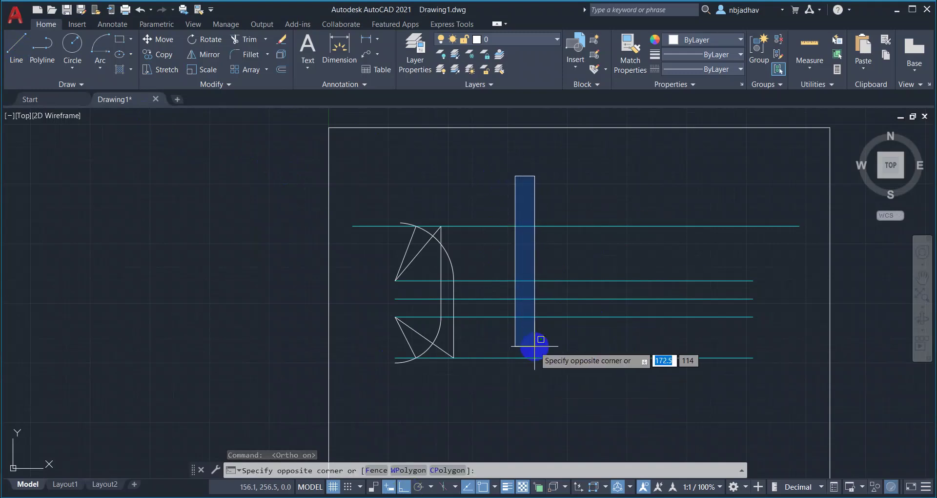
key("Escape")
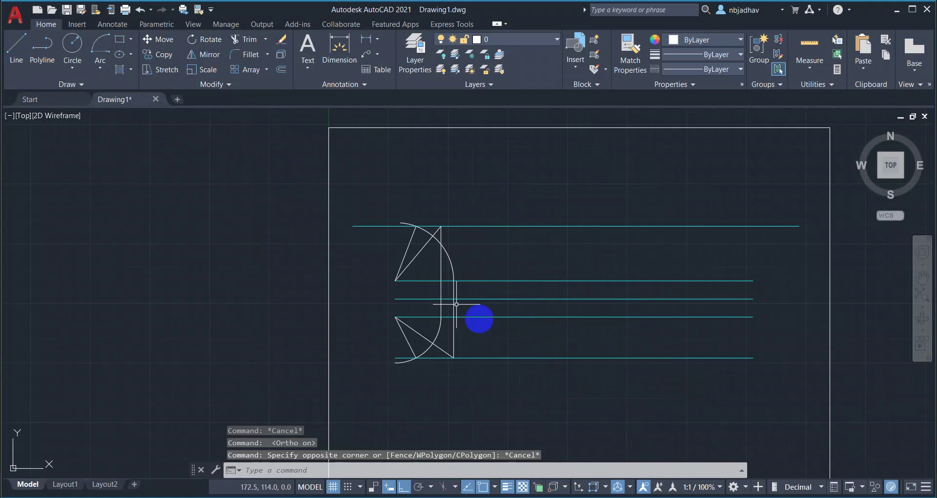
left_click(17, 48)
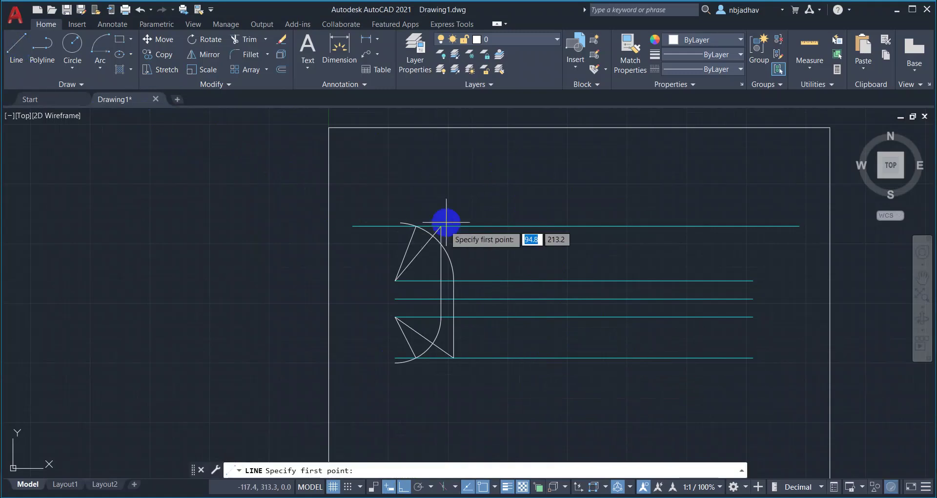
left_click(503, 182)
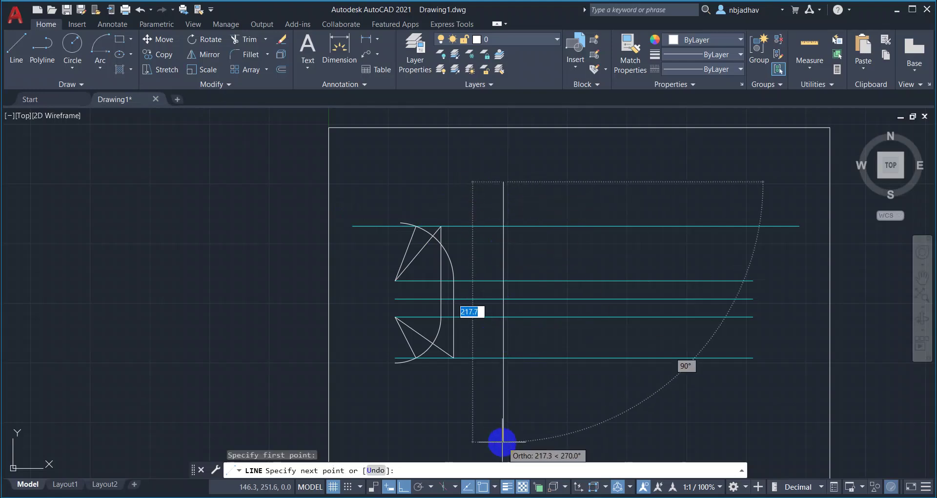
left_click(503, 438)
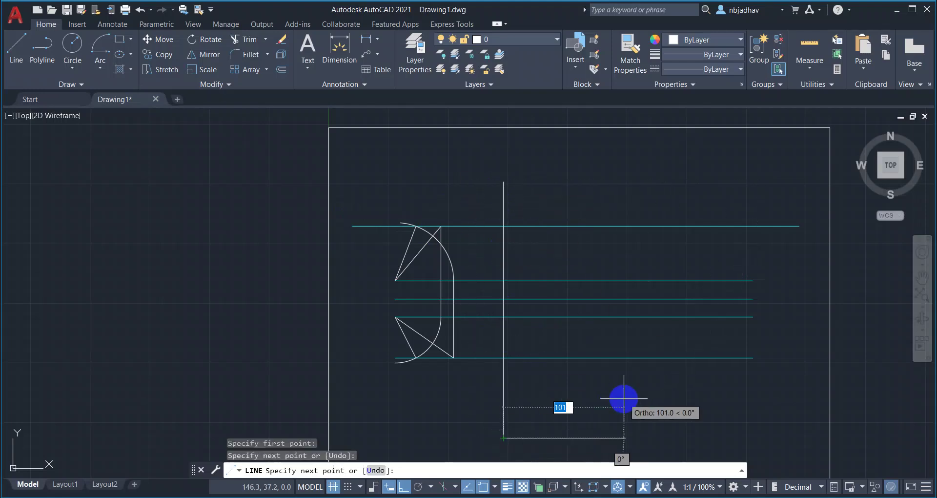
key("Escape")
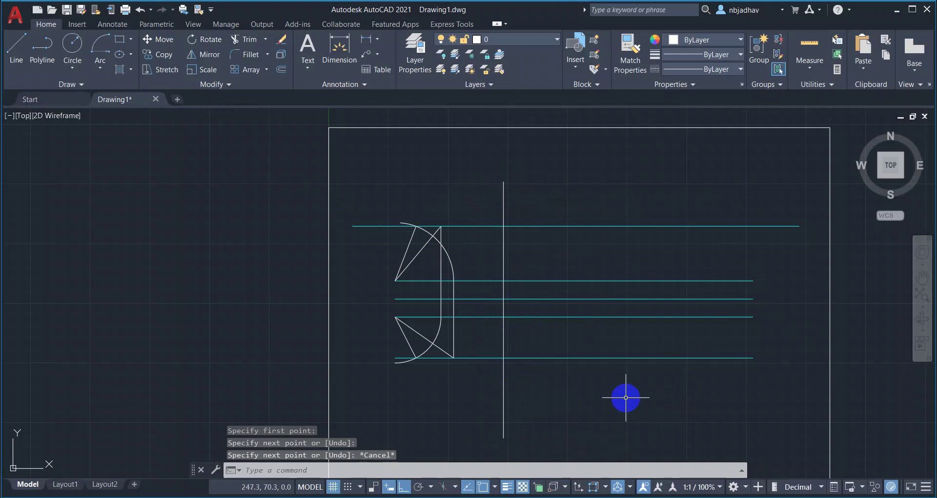
key("Escape")
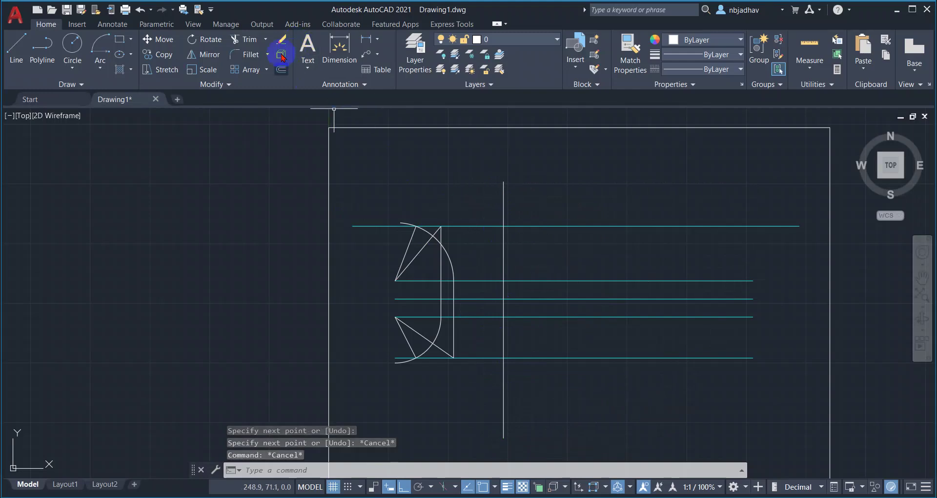
- Trim the parts of the five horizontal lines that extend beyond the new vertical line, away from the projection construction
left_click(243, 39)
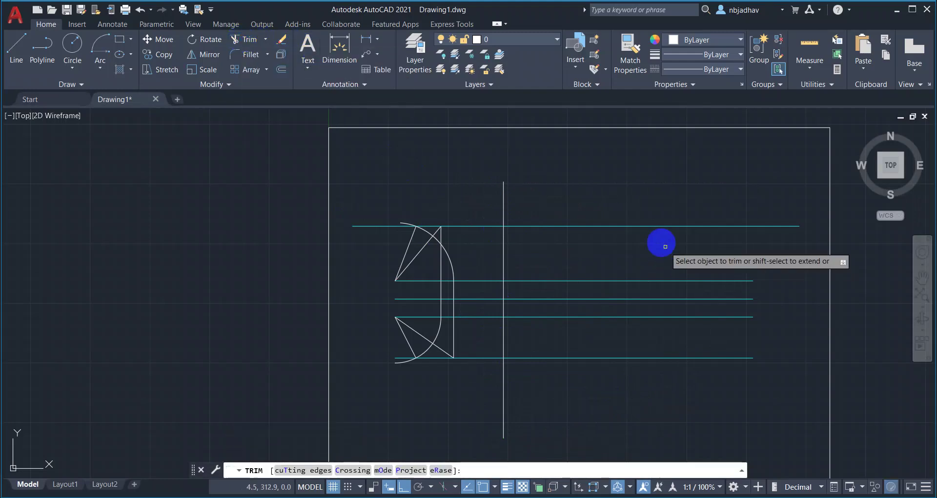
left_click_drag(561, 189, 578, 405)
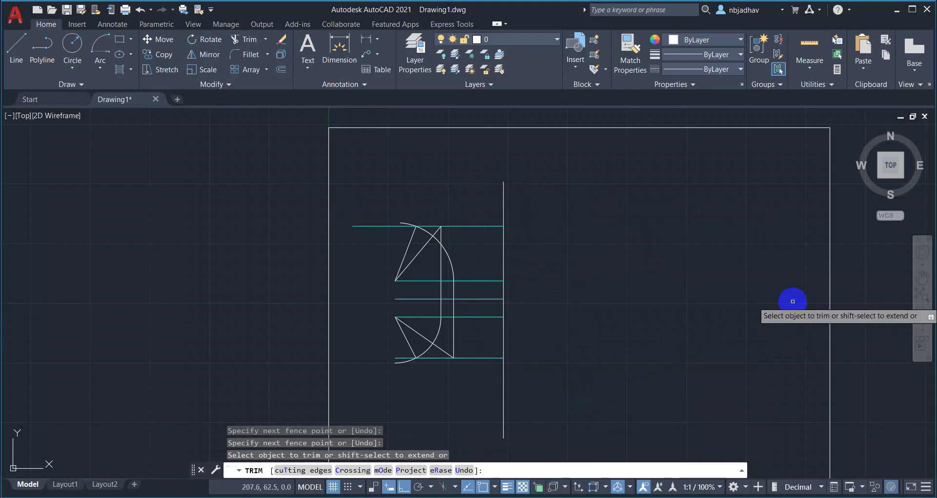
key("Escape")
middle_click_drag(581, 309, 612, 297)
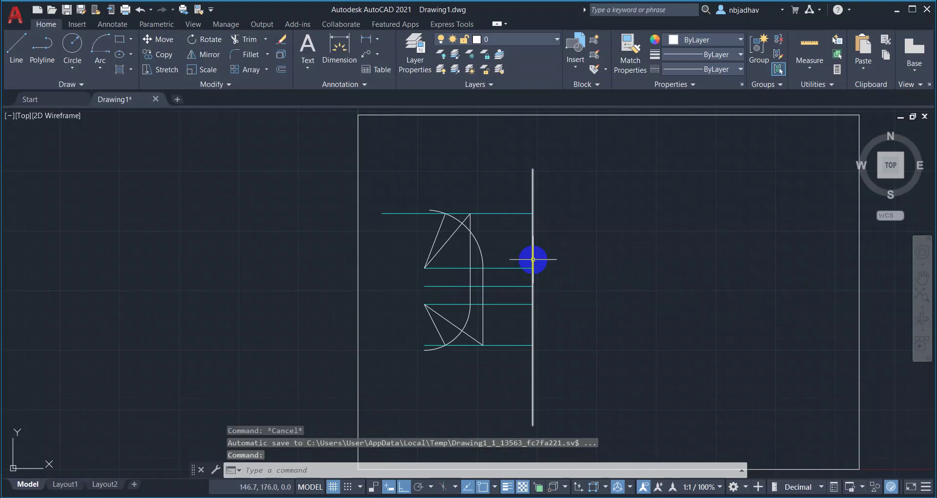
key("Escape")
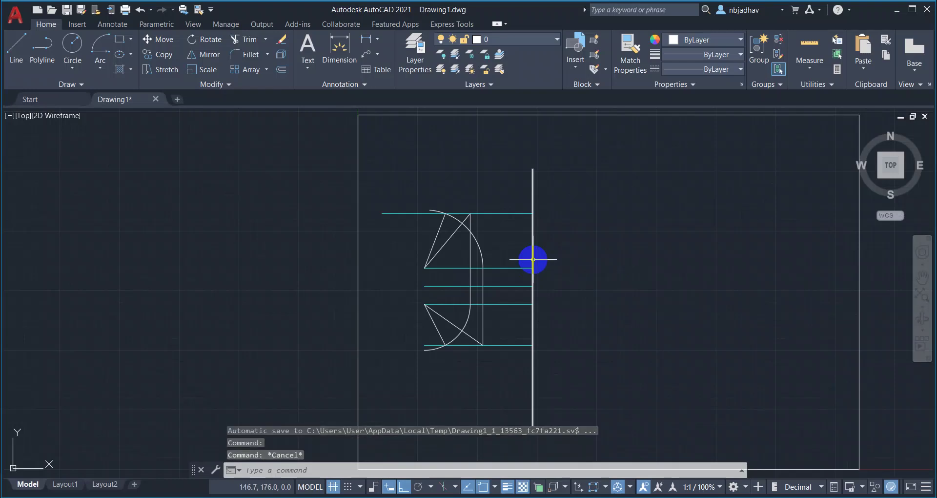
key("Escape")
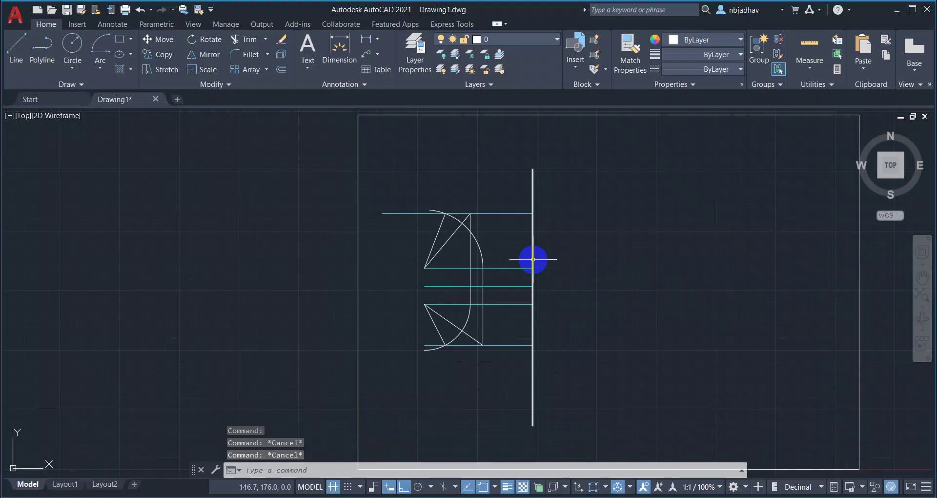
- Move the whole construction, including the vertical cutting line, about 100 units at 352.5° towards the sheet's centre with Ortho off
left_click(378, 145)
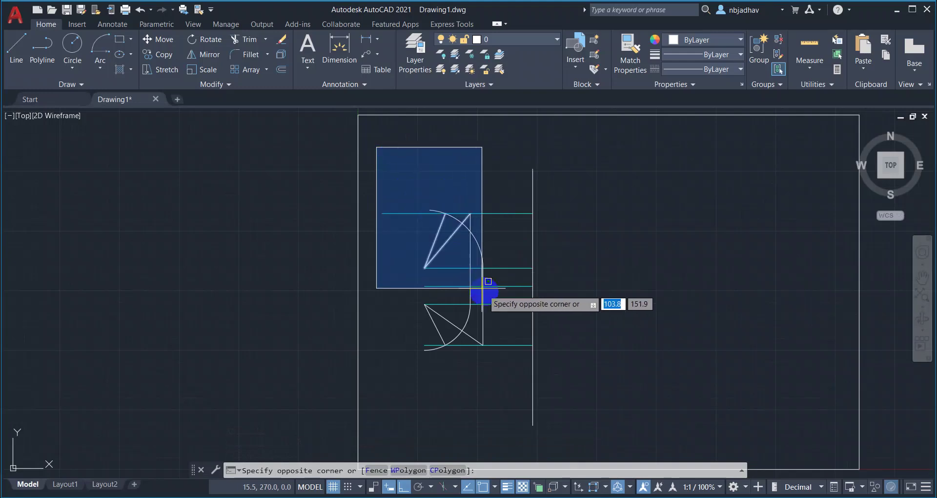
left_click(603, 442)
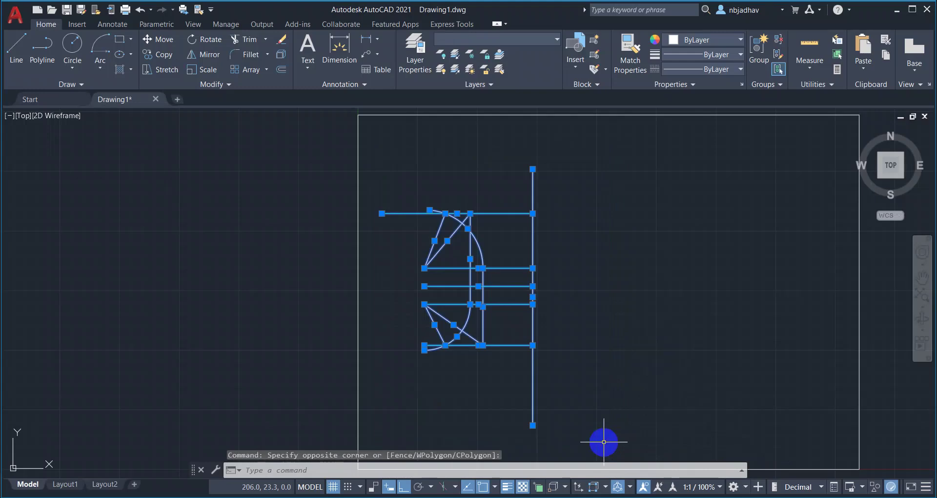
left_click(158, 41)
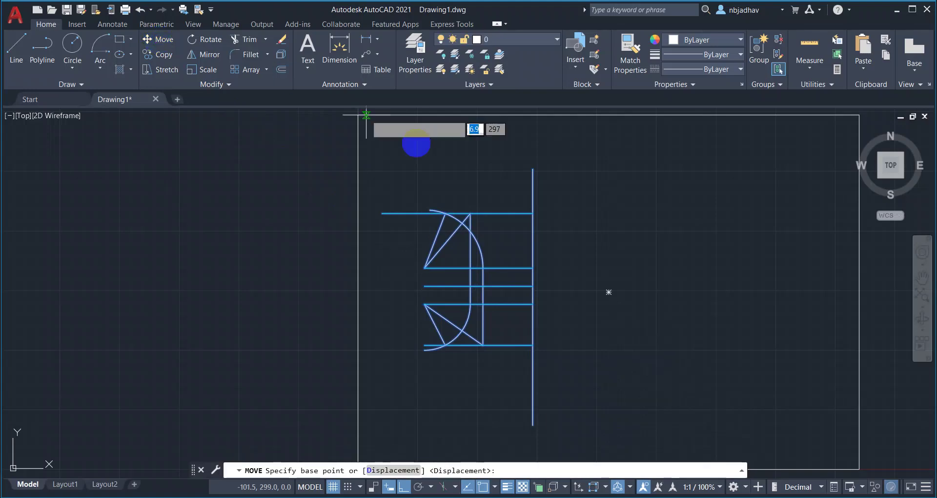
left_click(470, 286)
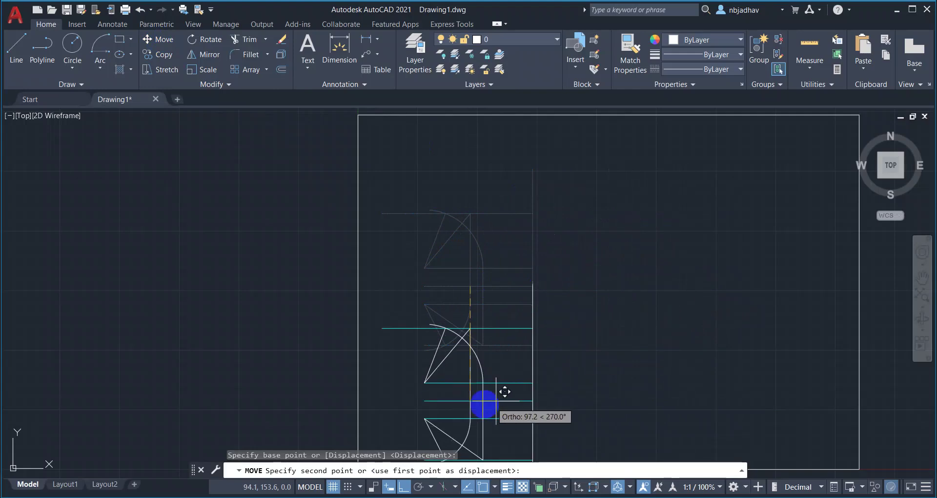
left_click(402, 487)
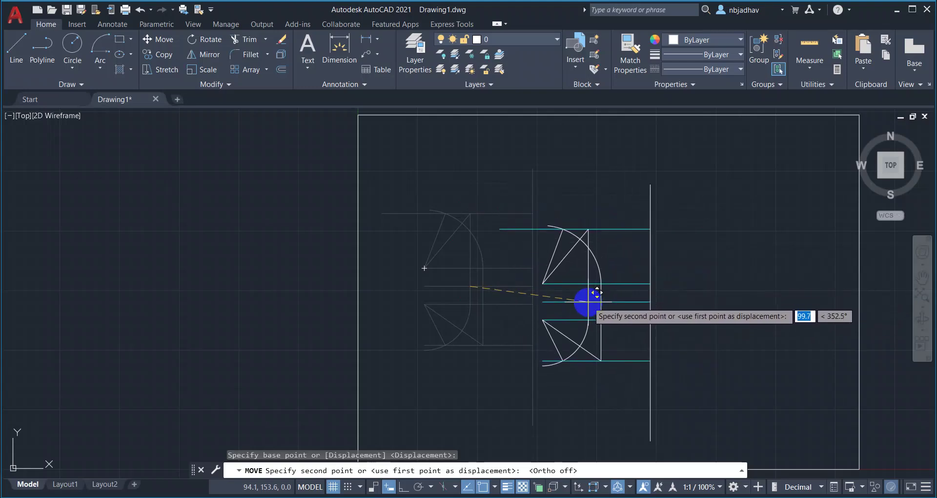
left_click(595, 285)
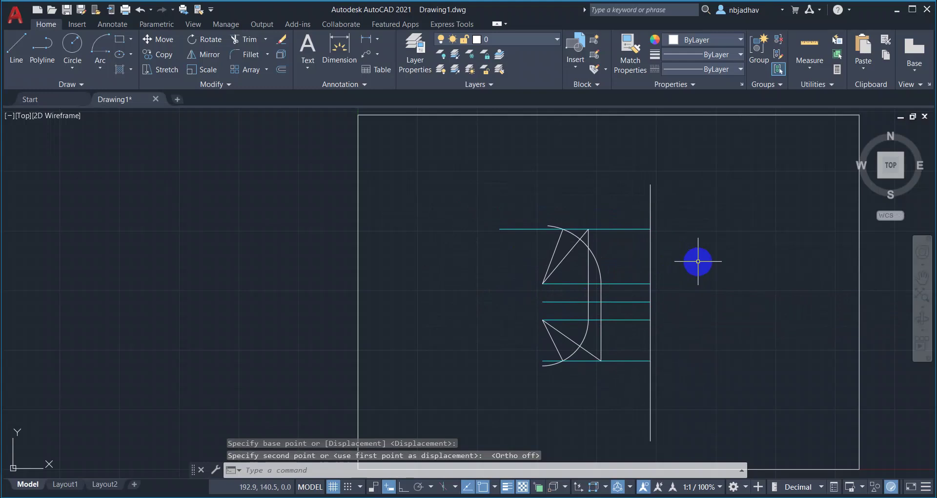
key("Escape")
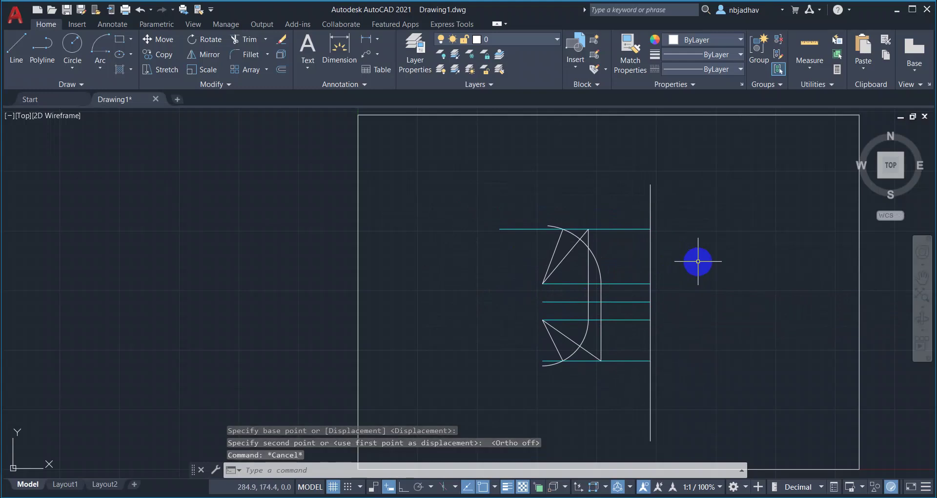
key("Escape")
key("Escape")
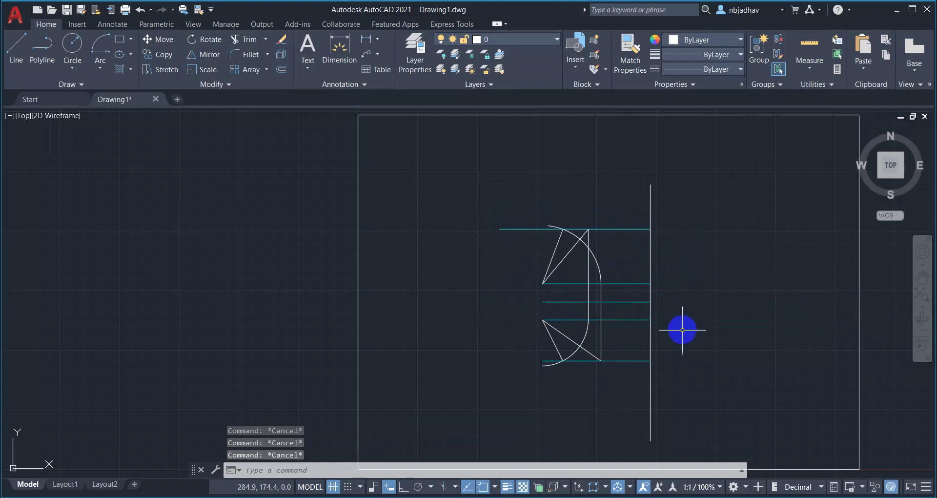
- Trim the upper arc's overhang above the uppermost horizontal line and the lower arc's overhang below the lowest one
scroll(686, 328, "up", 2)
scroll(705, 315, "up", 2)
mouse_move(510, 185)
middle_mouse_down()
mouse_move(605, 288)
mouse_move(621, 291)
middle_mouse_up()
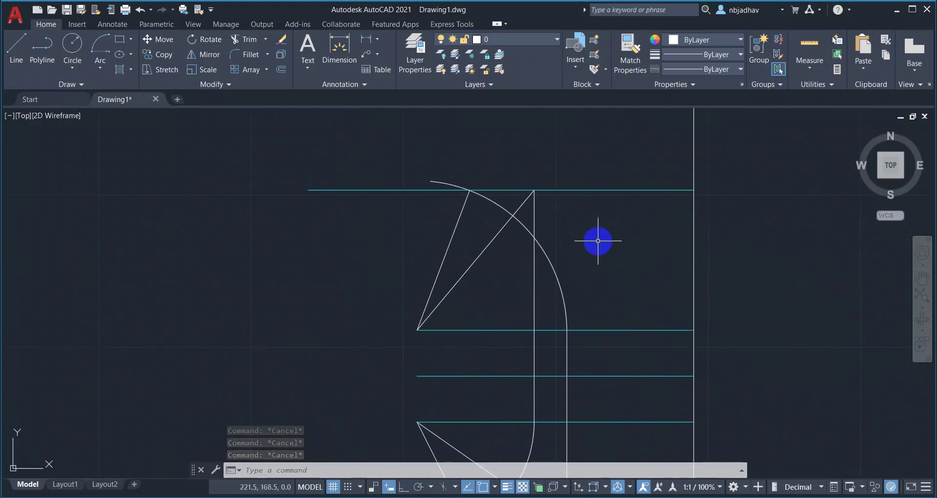
scroll(548, 184, "up", 2)
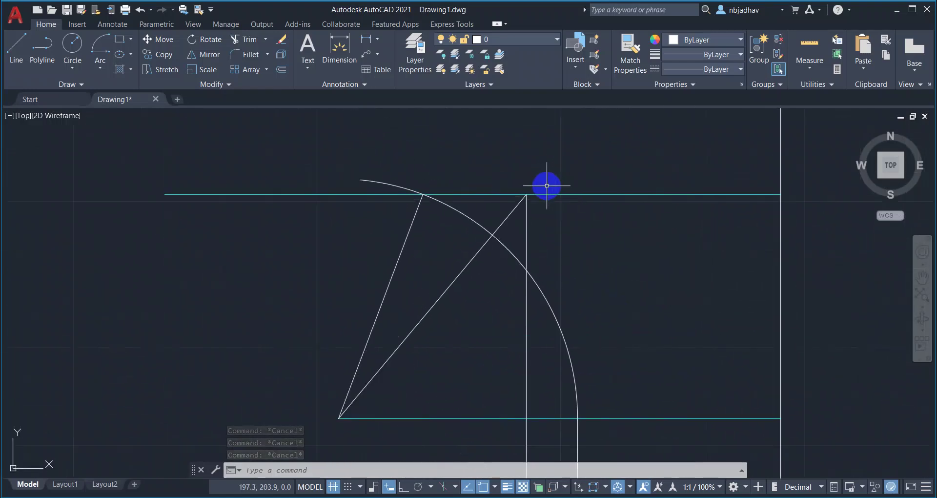
left_click(250, 42)
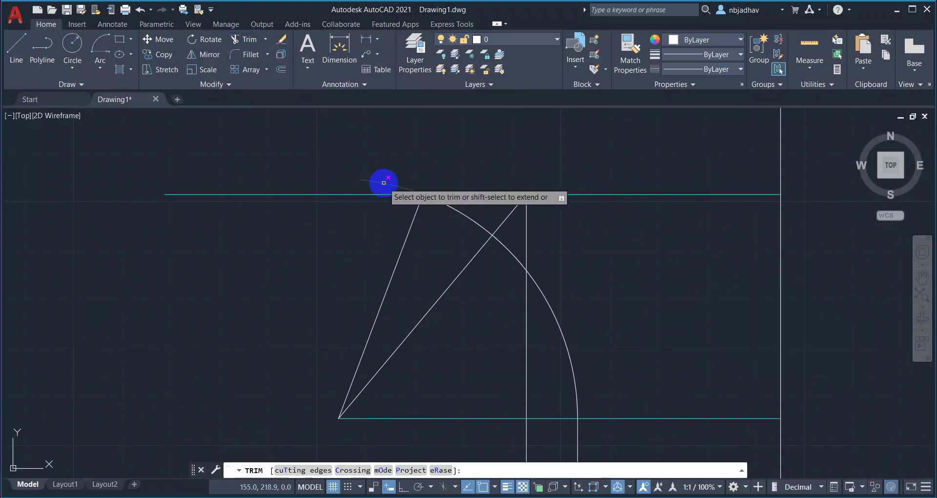
left_click(384, 183)
scroll(635, 322, "down", 2)
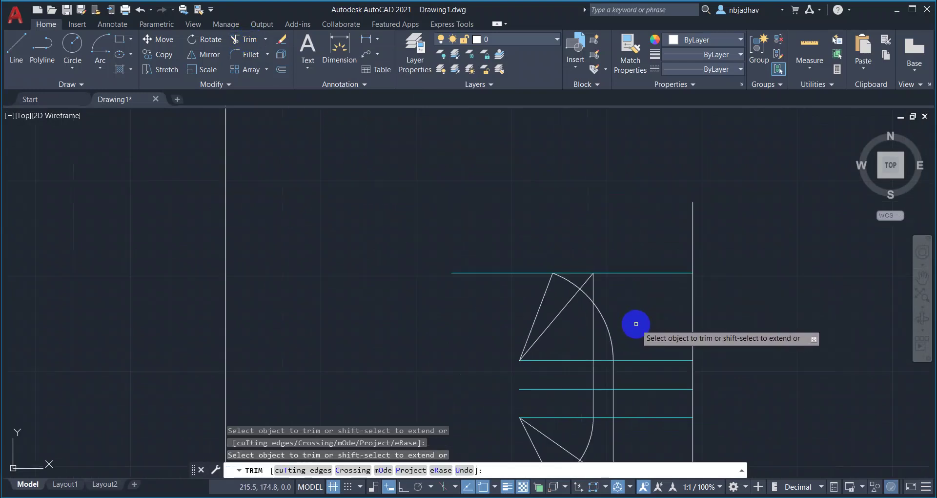
middle_click_drag(627, 402, 598, 271)
scroll(586, 293, "up", 3)
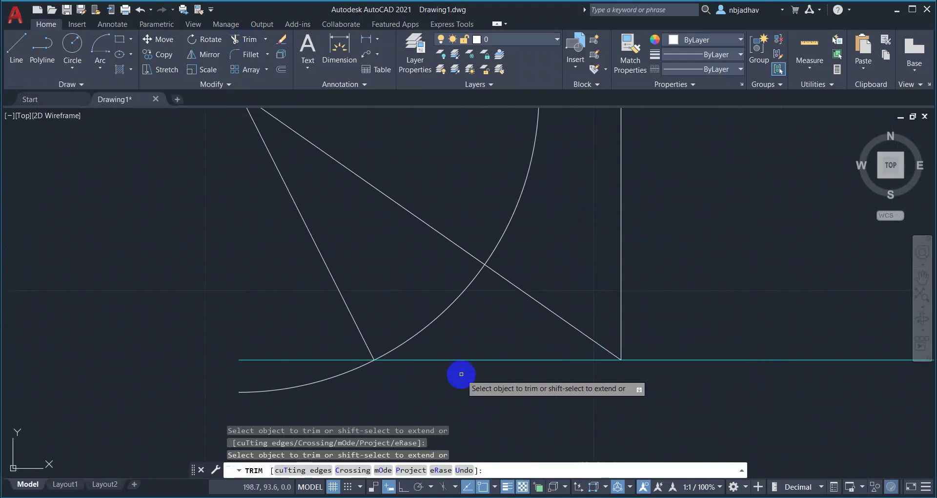
left_click(327, 377)
scroll(578, 274, "down", 3)
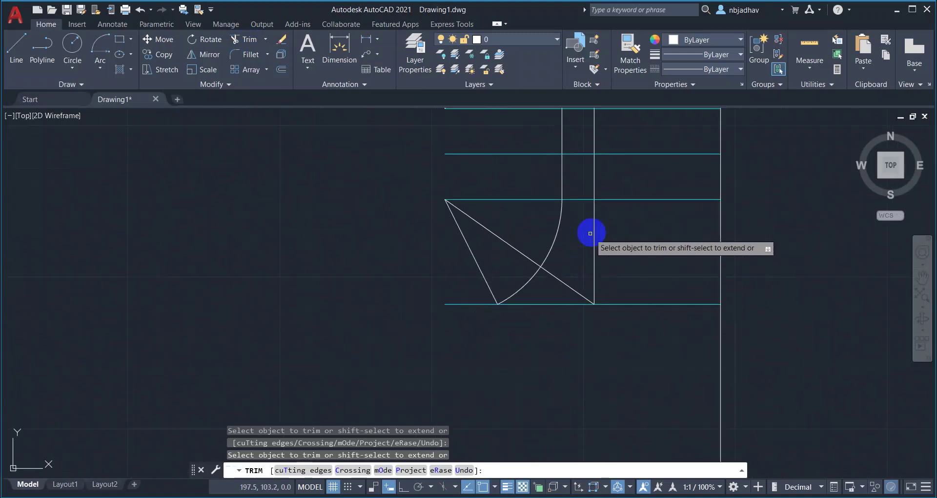
- Remove the vertical cutting line at the ends of the horizontal lines by trimming all its segments, and end Trim
middle_click_drag(635, 196, 633, 226)
scroll(610, 242, "down", 2)
middle_click_drag(624, 174, 609, 218)
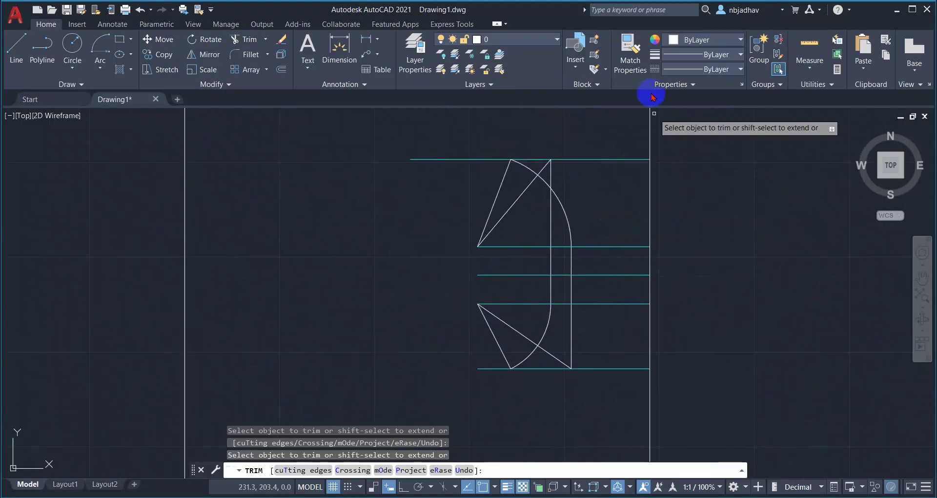
left_click_drag(634, 136, 660, 142)
mouse_move(621, 201)
left_mouse_down()
mouse_move(659, 206)
mouse_move(691, 286)
mouse_move(649, 292)
mouse_move(617, 359)
left_mouse_up()
scroll(665, 293, "up", 2)
middle_click_drag(706, 374, 711, 261)
left_click_drag(693, 336, 630, 343)
scroll(711, 270, "down", 2)
middle_click_drag(711, 269, 693, 317)
scroll(718, 329, "down", 2)
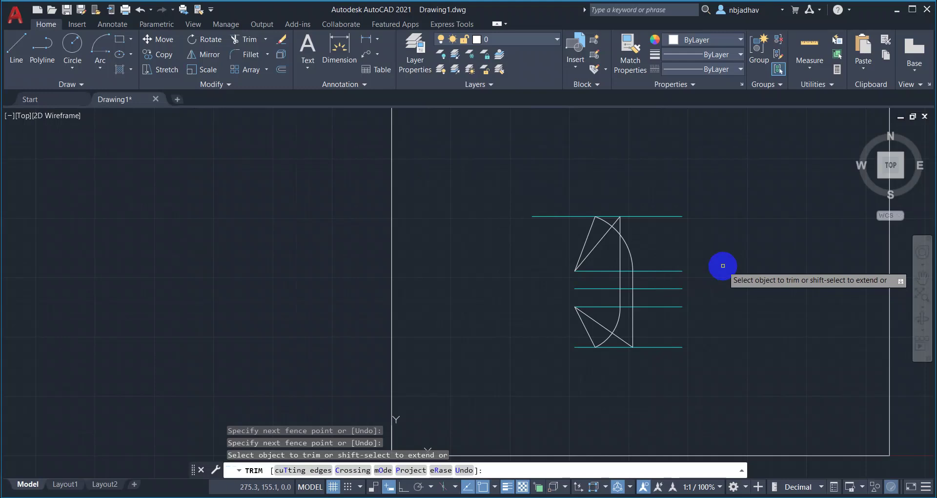
key("Escape")
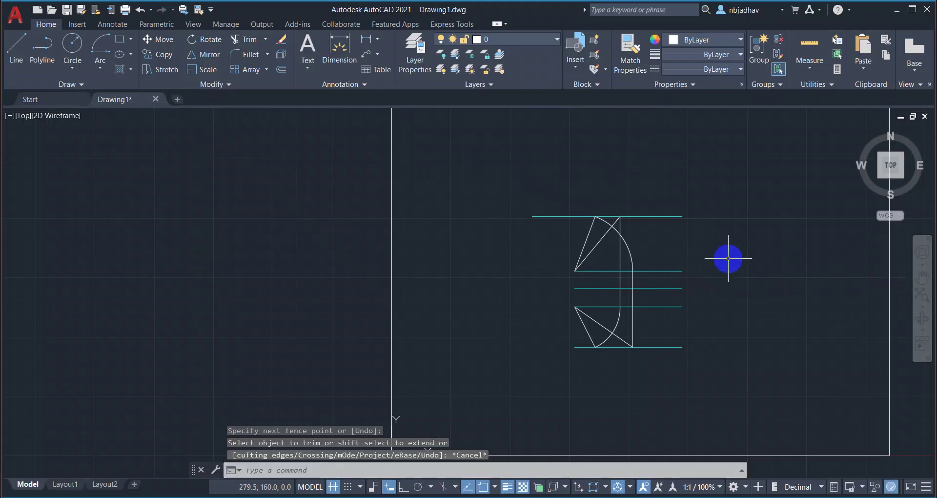
- Highlight the pair of true-length lines, and separately the pair of final projection lines, to examine them in both views
scroll(685, 302, "up", 2)
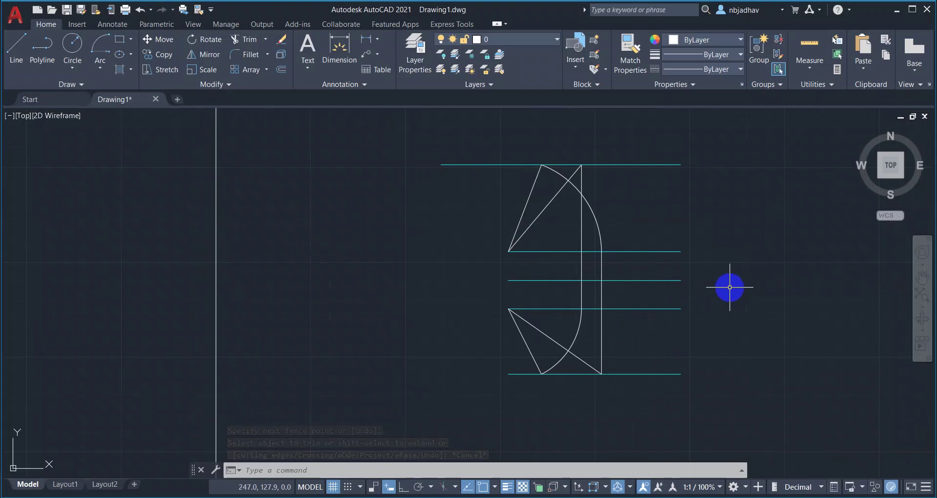
middle_click_drag(709, 234, 663, 253)
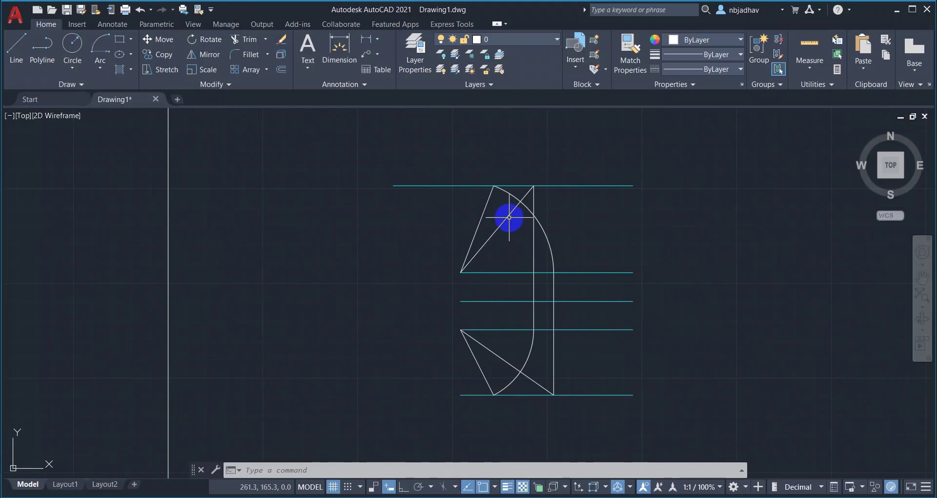
left_click(508, 218)
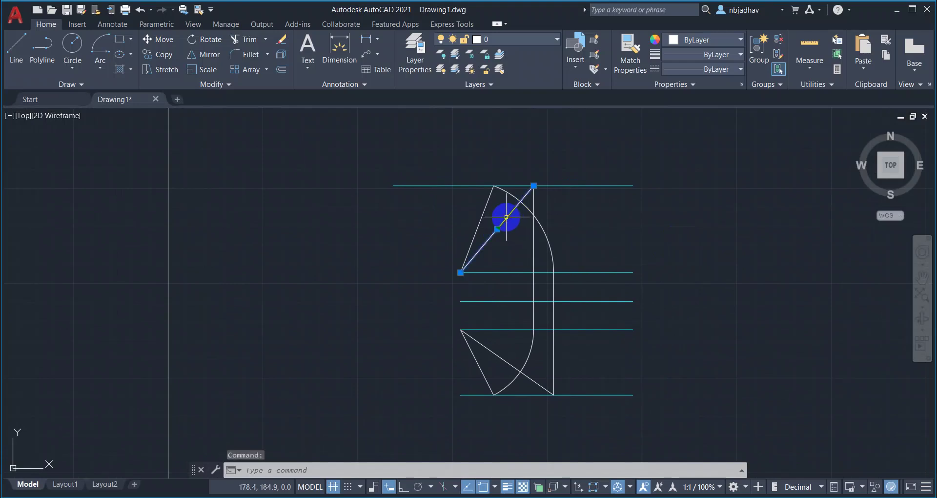
left_click(537, 385)
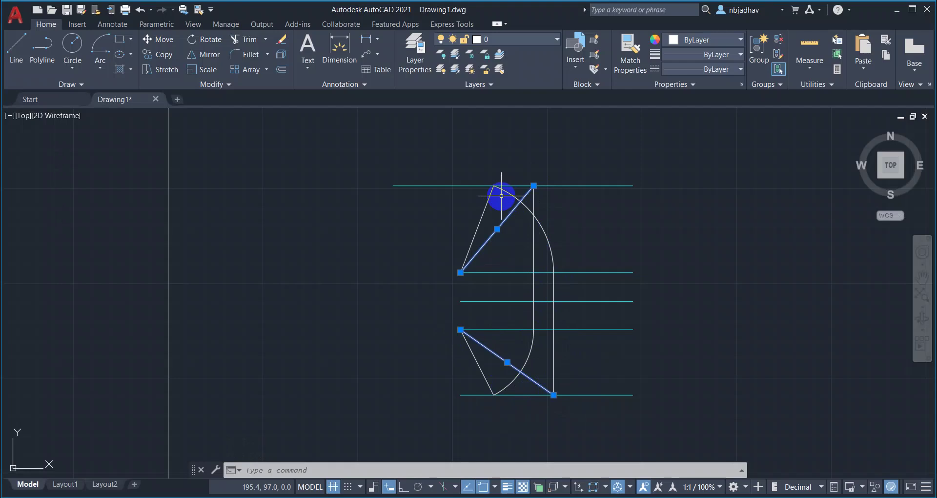
key("Escape")
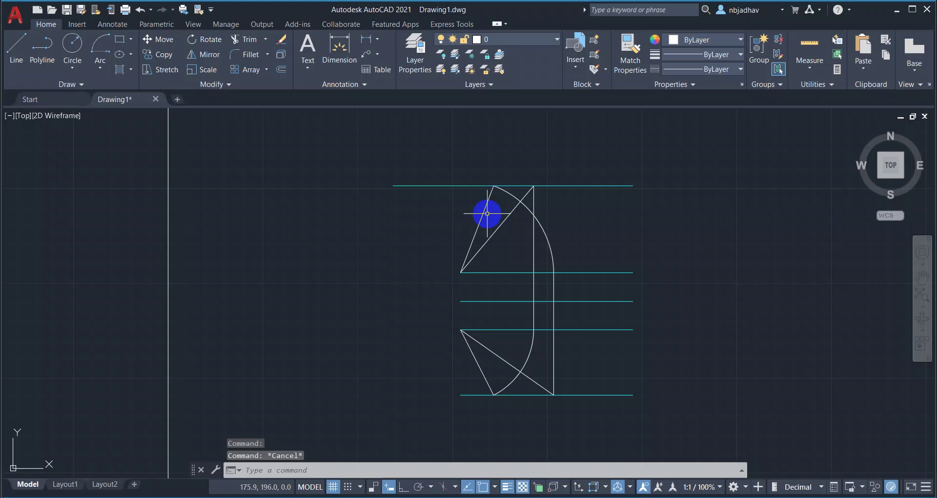
left_click(484, 211)
left_click(469, 353)
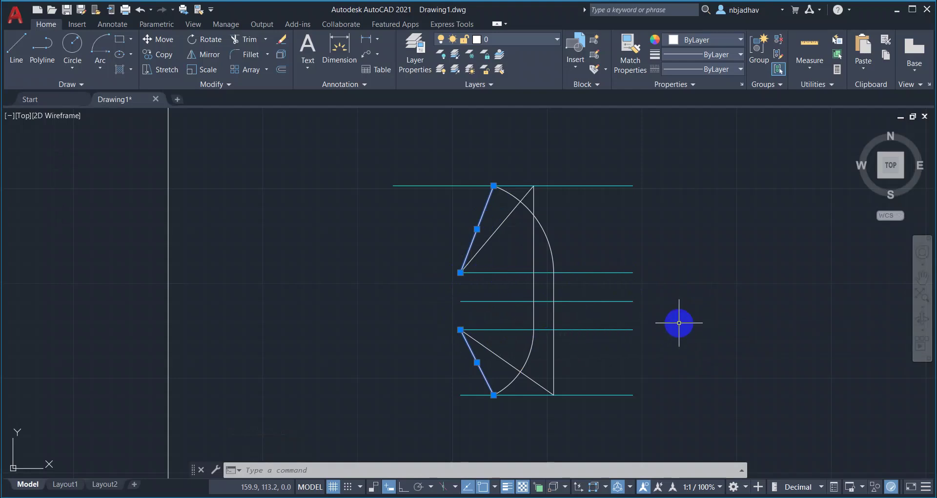
key("Escape")
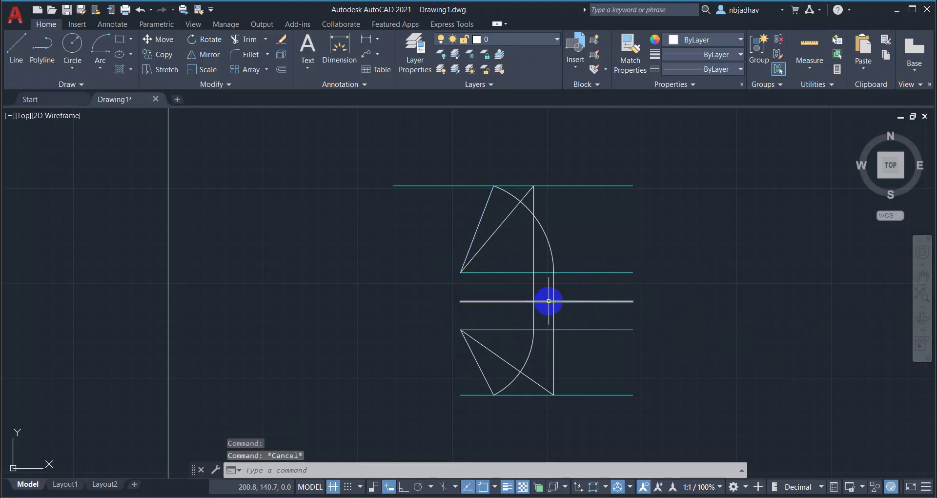
- Add an angular dimension between the upper view's true-length line and the horizontal line through its lower end
left_click(378, 41)
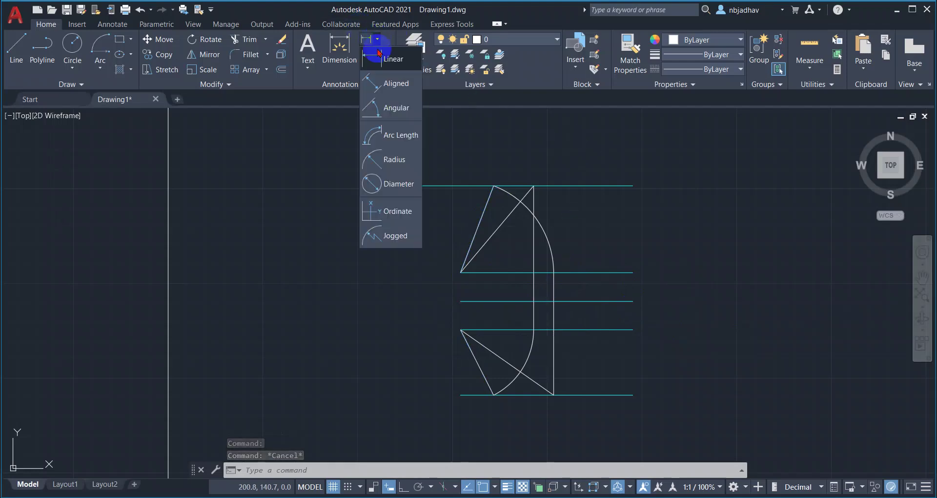
left_click(392, 106)
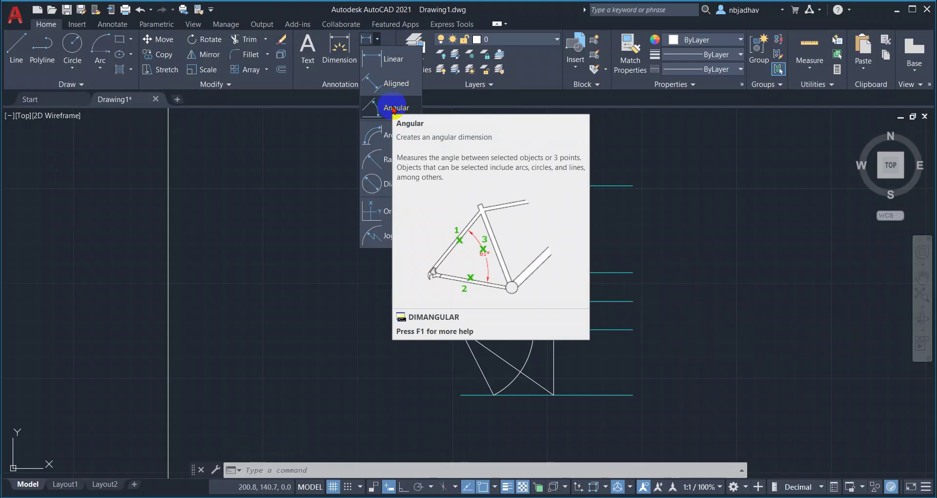
left_click(394, 109)
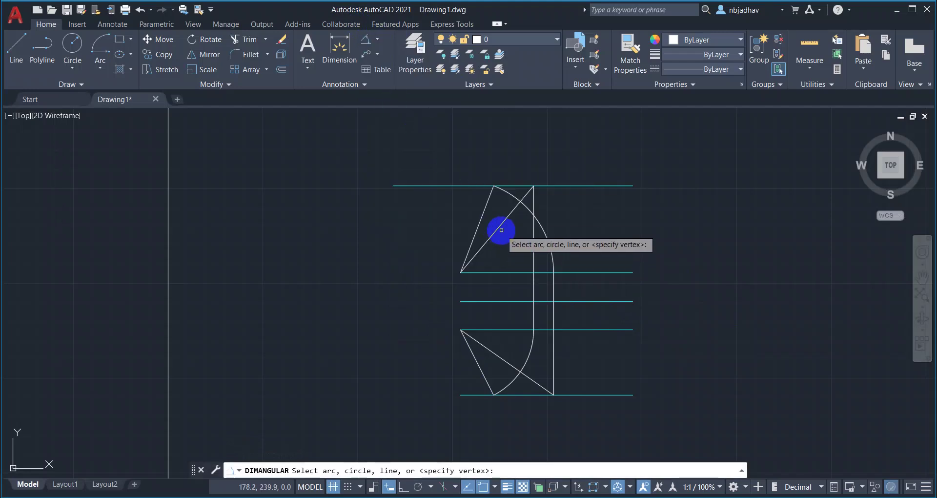
left_click(503, 224)
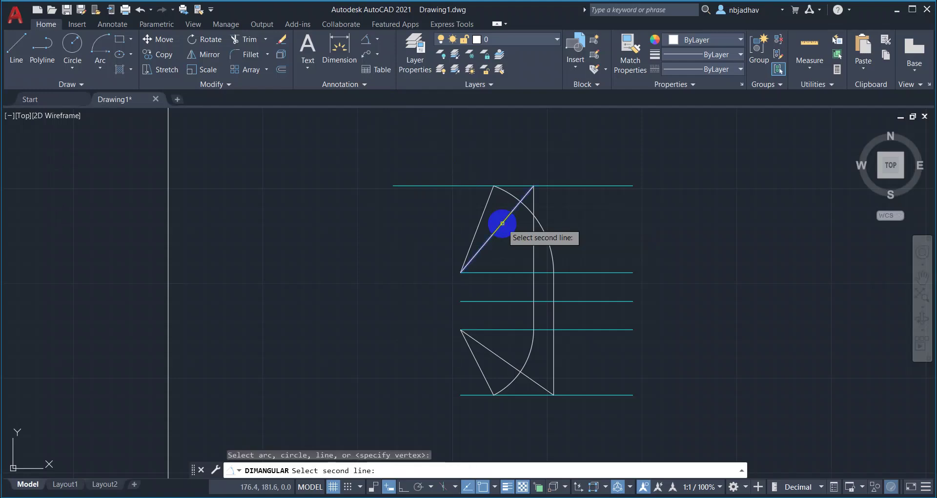
left_click(509, 272)
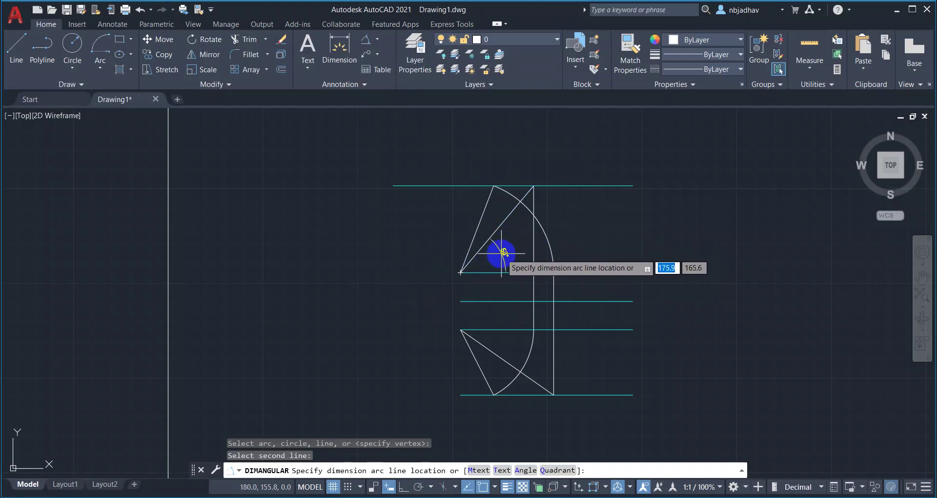
scroll(500, 252, "up", 4)
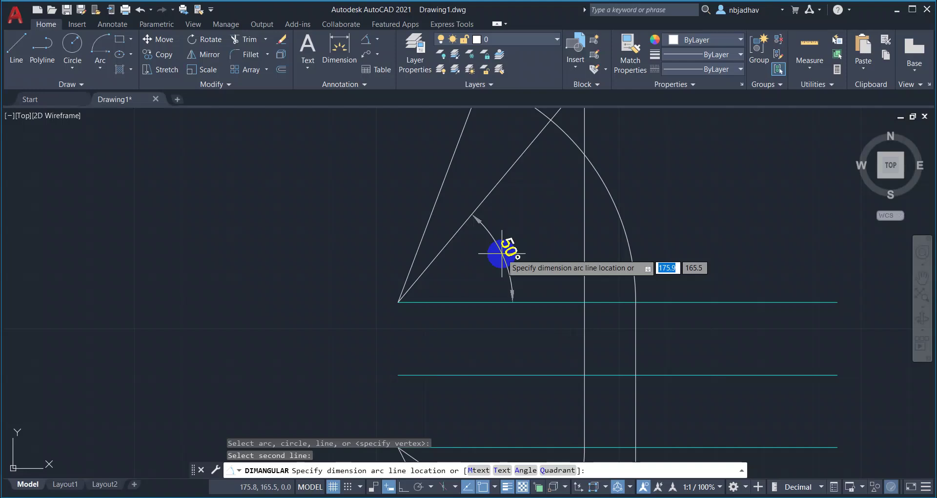
left_click(502, 254)
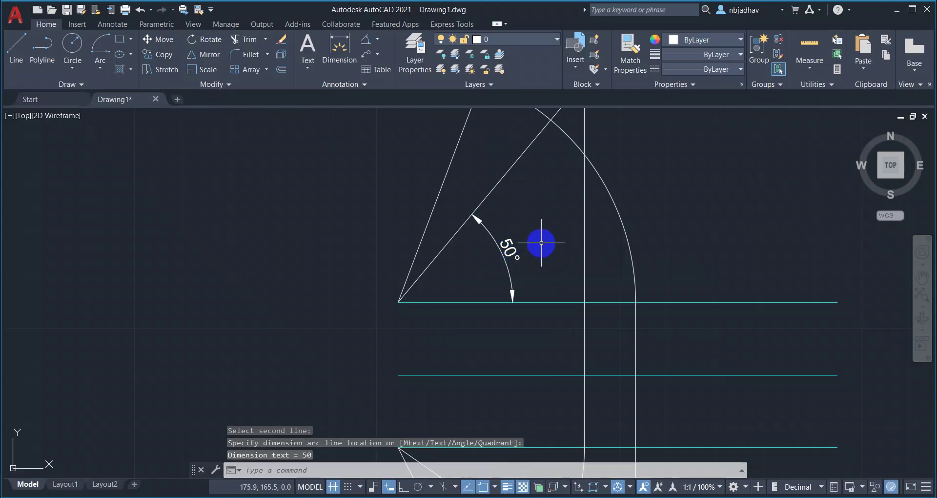
- Add an angular dimension between the lower view's true-length line and the horizontal line through its upper end
scroll(541, 242, "down", 2)
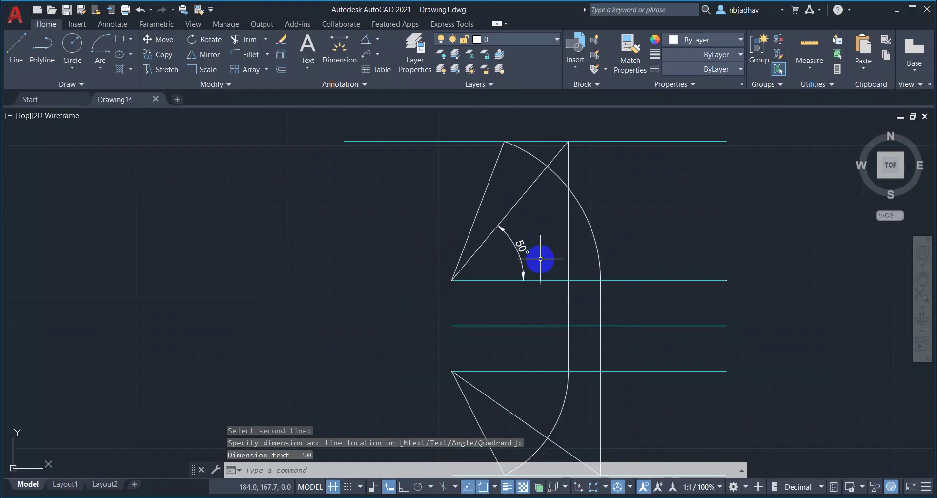
middle_click_drag(538, 352, 528, 242)
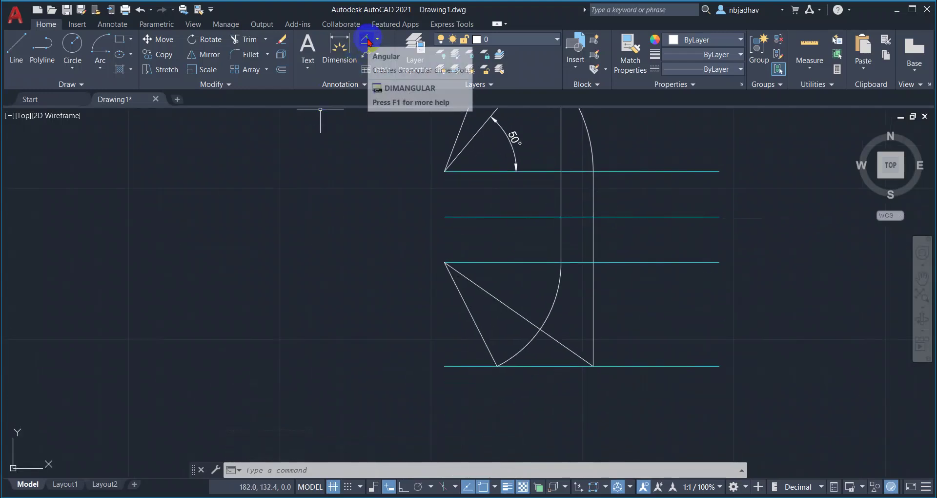
left_click(368, 42)
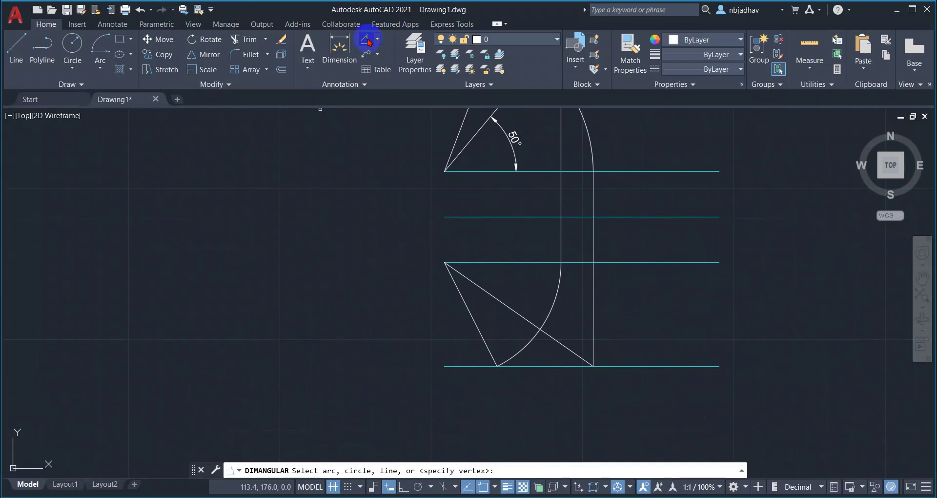
left_click(504, 303)
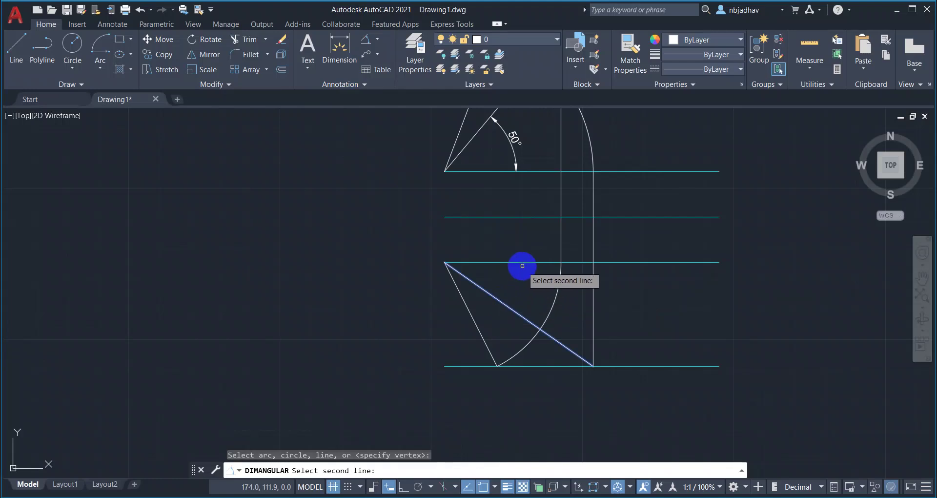
left_click(524, 262)
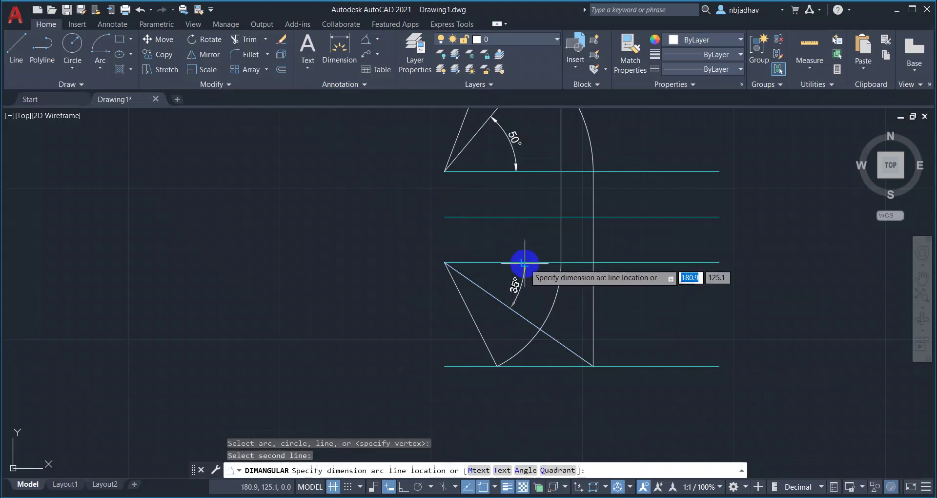
left_click(539, 287)
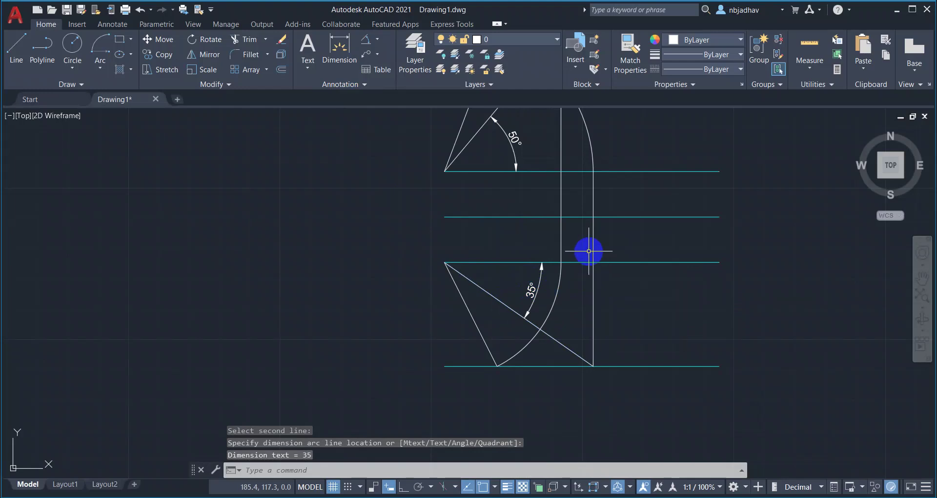
scroll(590, 251, "down", 2)
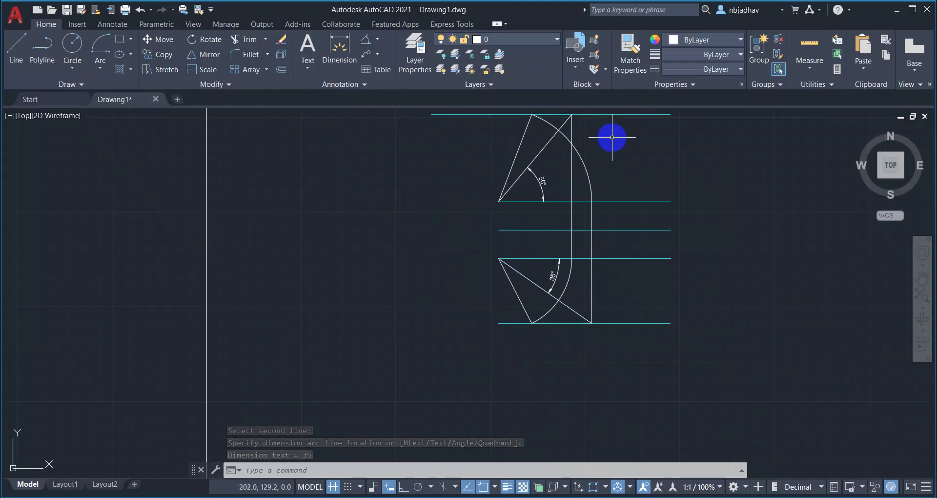
key("Escape")
- Add an aligned dimension to the upper view's true-length line, offset up and to the left beyond the steeper projection line
middle_click_drag(650, 152, 587, 218)
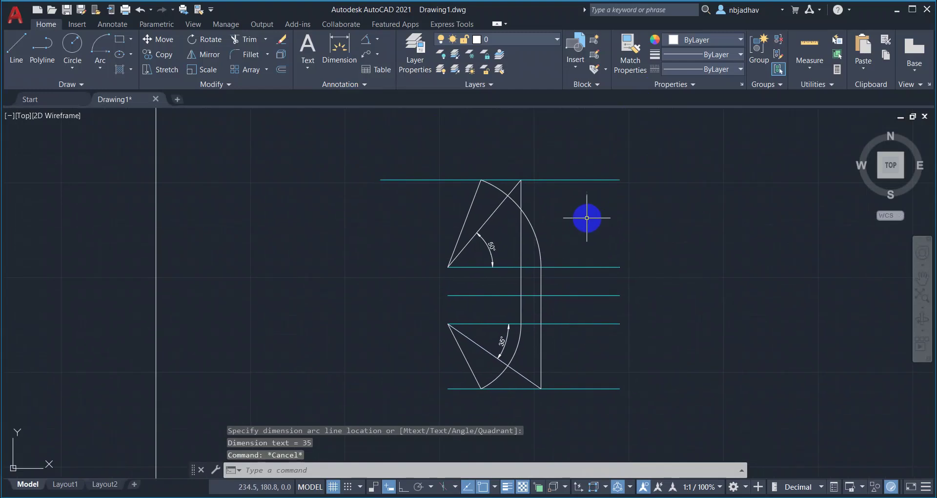
left_click(377, 40)
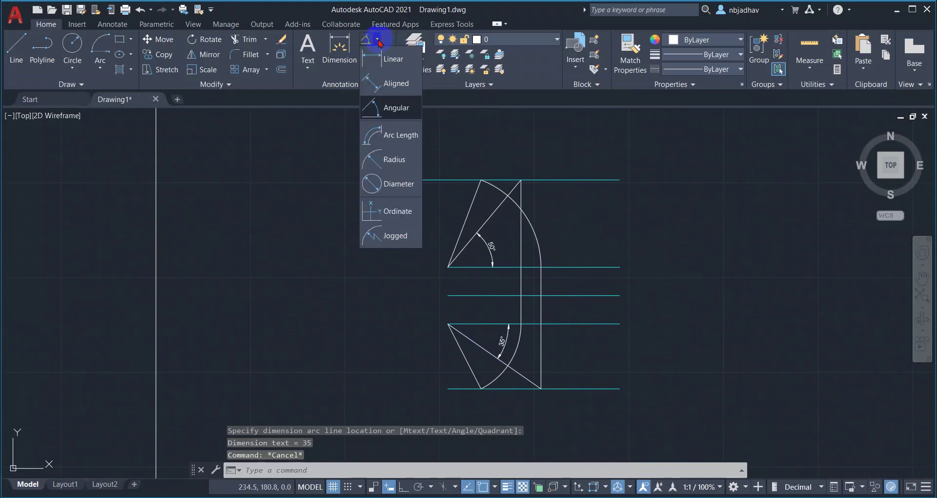
left_click(395, 85)
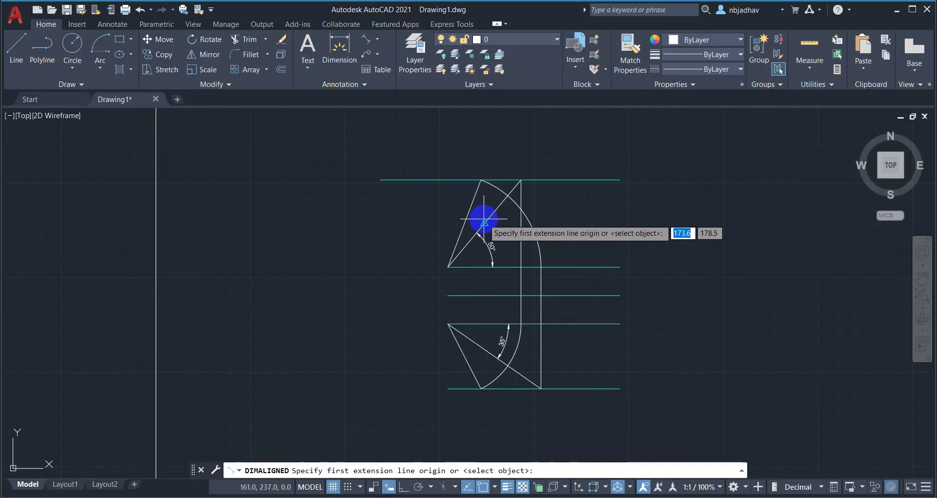
scroll(484, 222, "up", 6)
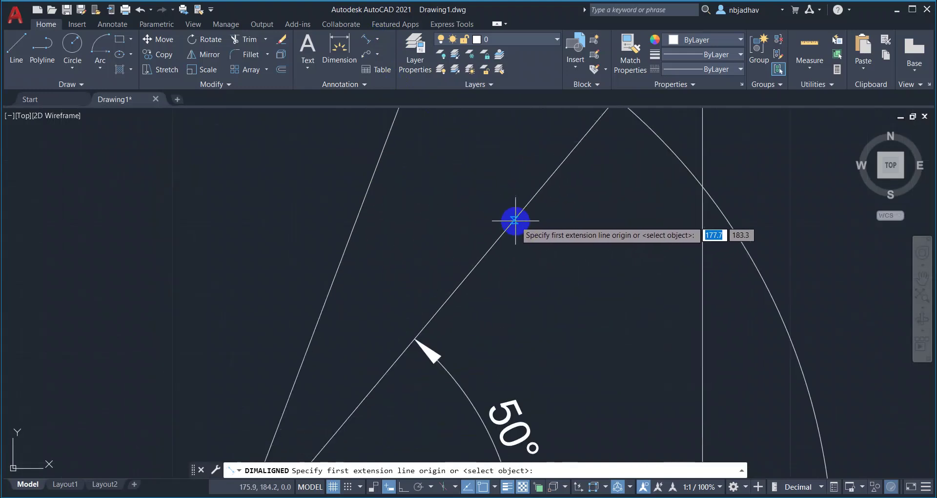
scroll(515, 220, "down", 5)
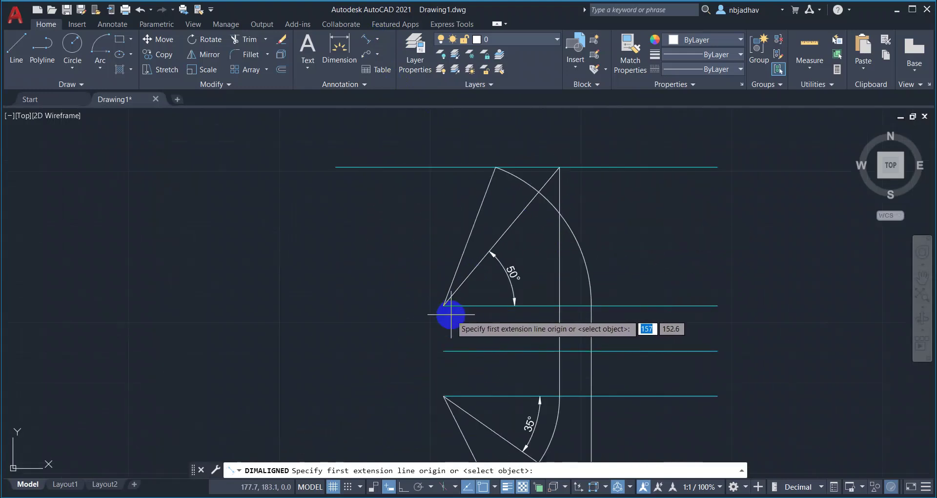
scroll(451, 315, "up", 2)
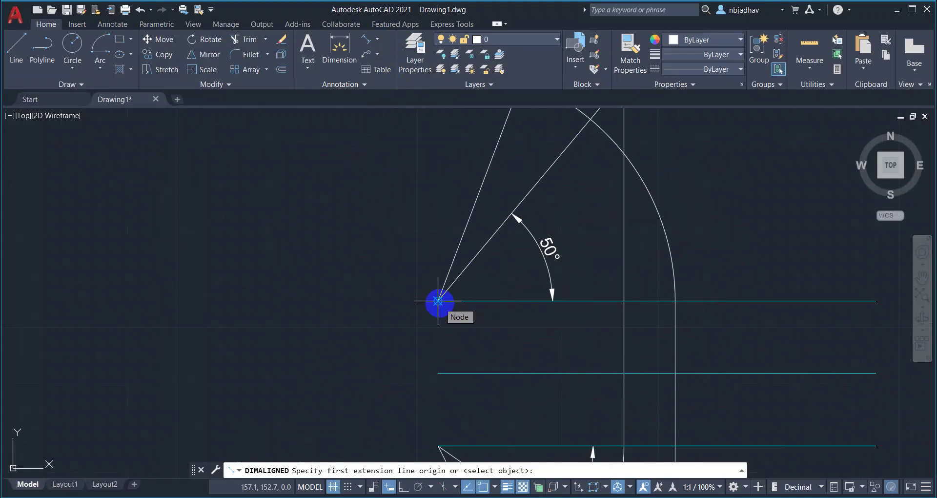
left_click(439, 301)
middle_click_drag(573, 232, 495, 354)
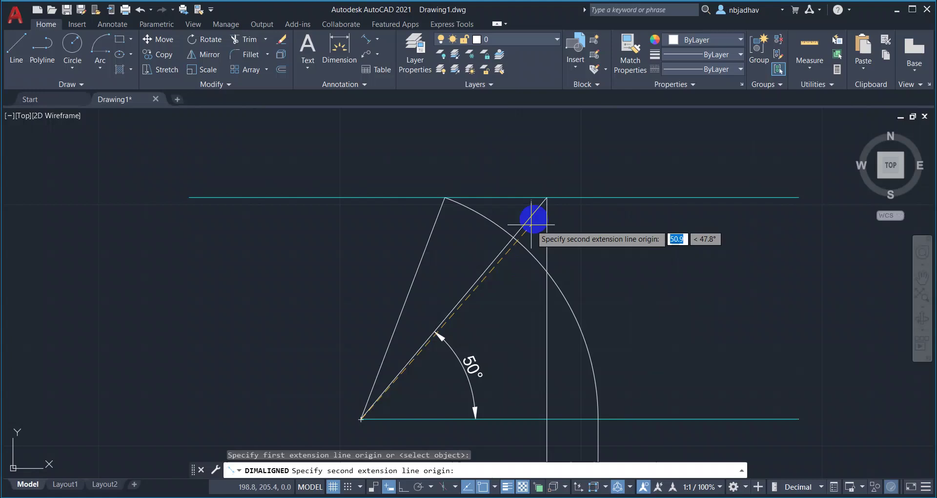
left_click(547, 197)
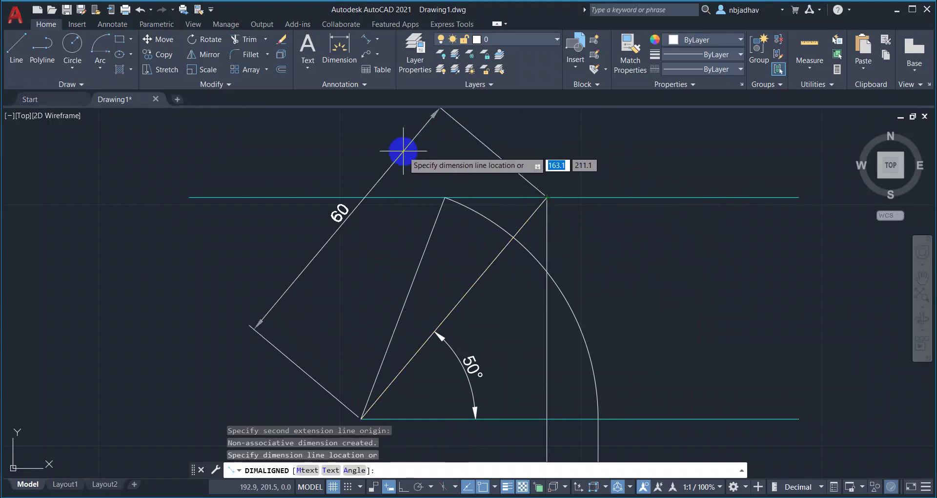
left_click(404, 153)
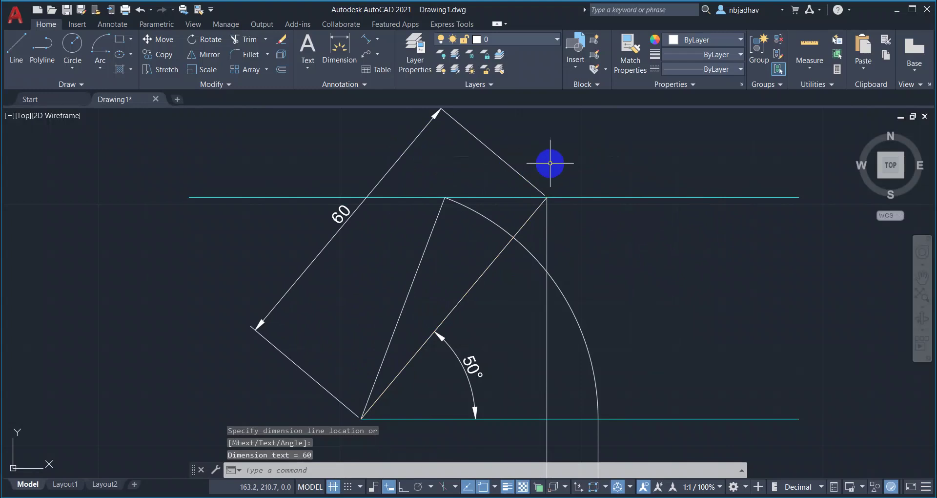
- Add an aligned dimension to the lower view's true-length line, offset down and to the left beyond the steeper projection line
scroll(550, 163, "down", 2)
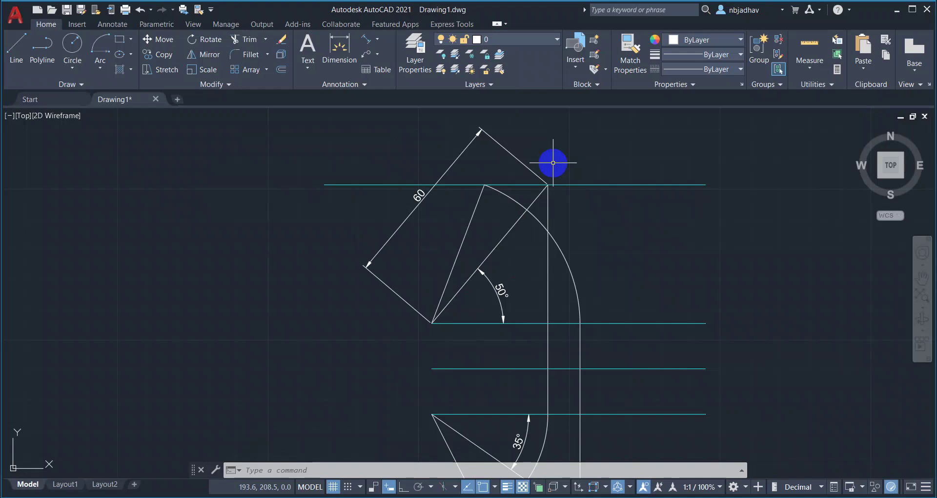
scroll(562, 167, "down", 2)
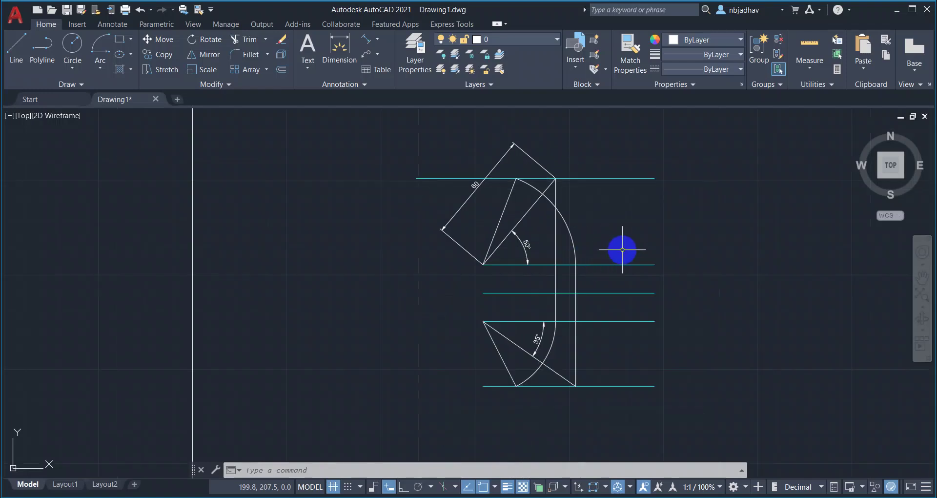
scroll(644, 247, "up", 2)
mouse_move(655, 242)
middle_mouse_down()
mouse_move(631, 228)
mouse_move(641, 213)
middle_mouse_up()
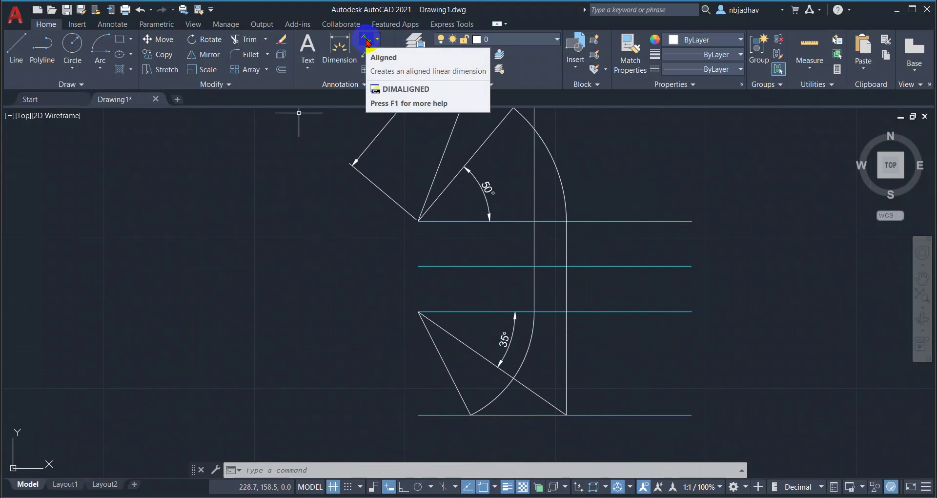
left_click(367, 41)
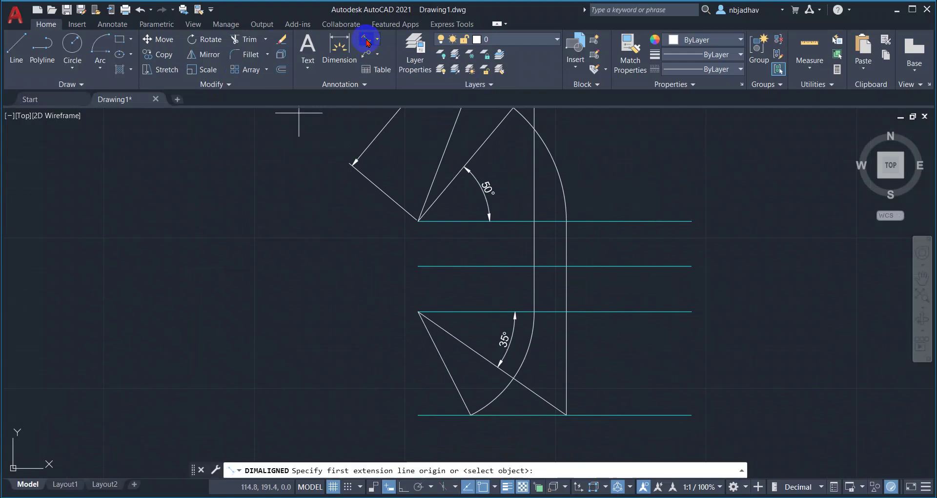
left_click(418, 311)
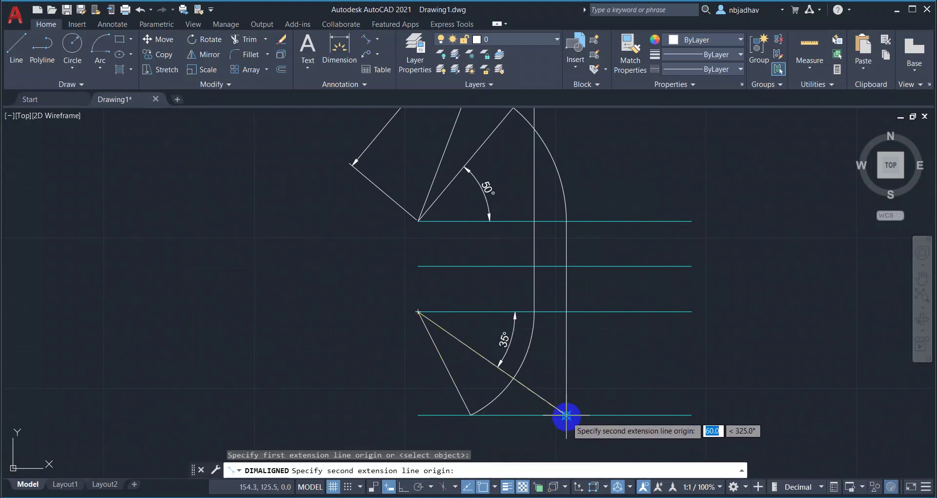
left_click(567, 415)
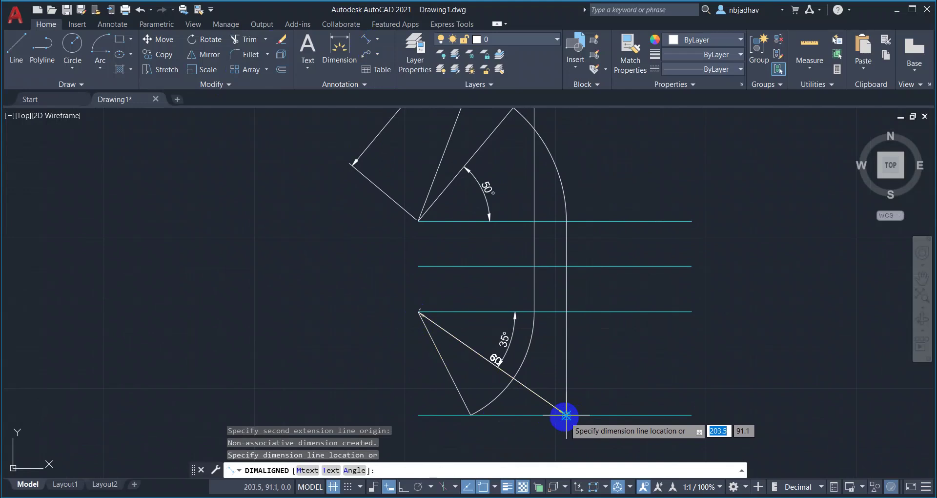
left_click(410, 443)
scroll(517, 375, "down", 3)
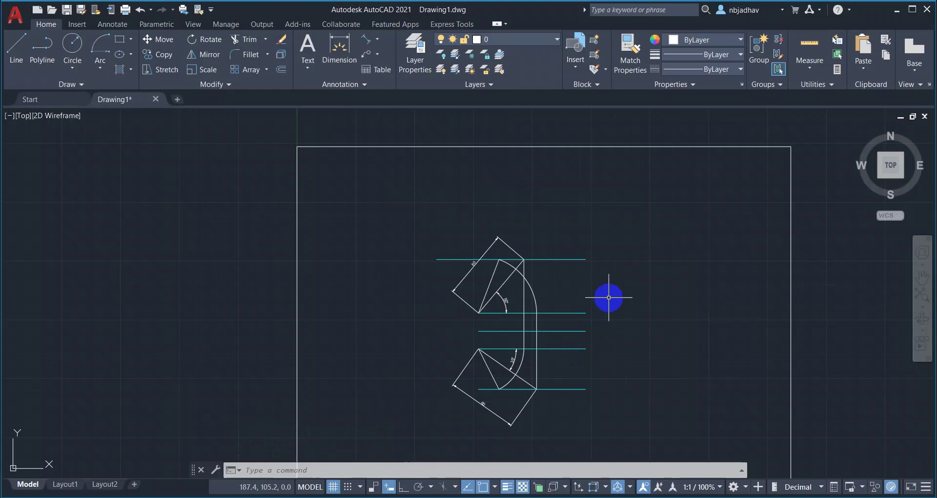
scroll(537, 314, "up", 4)
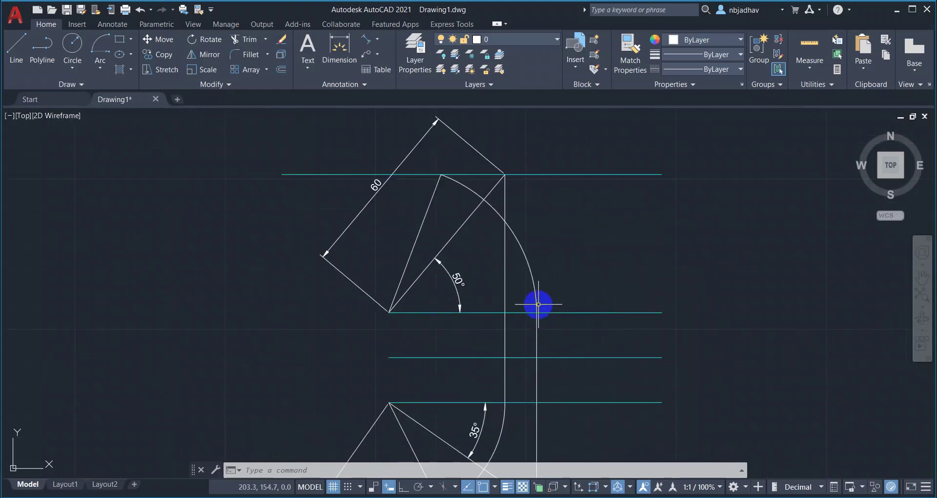
key("Escape")
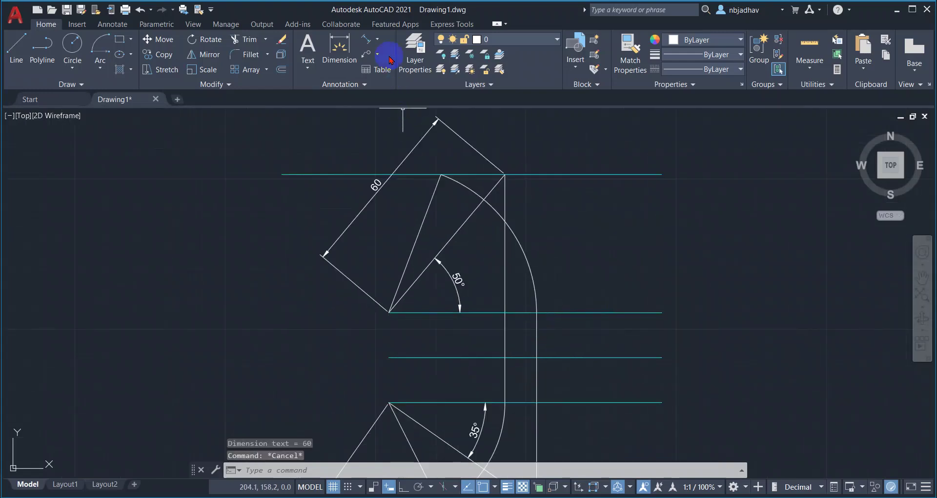
left_click(365, 43)
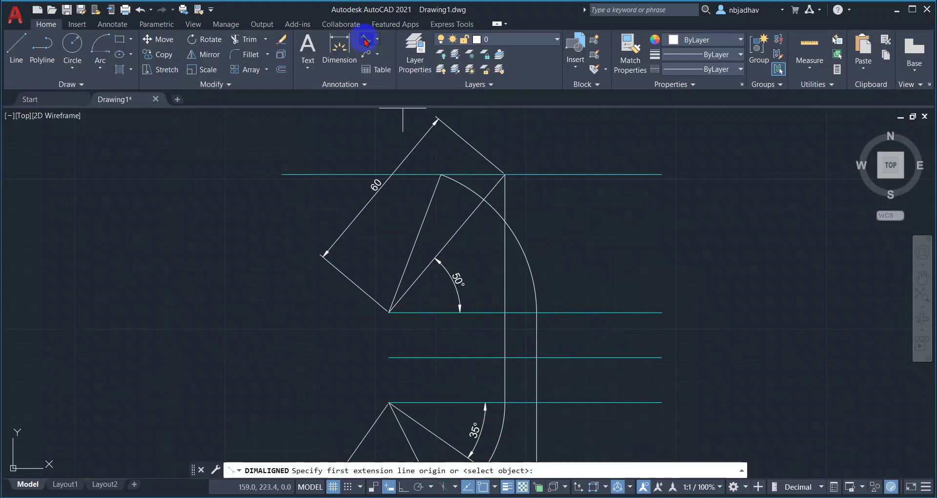
left_click(389, 311)
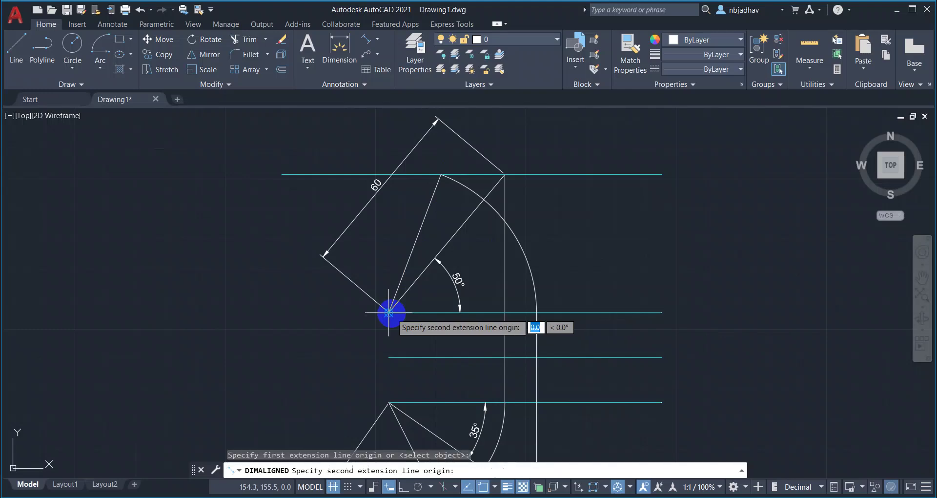
left_click(440, 174)
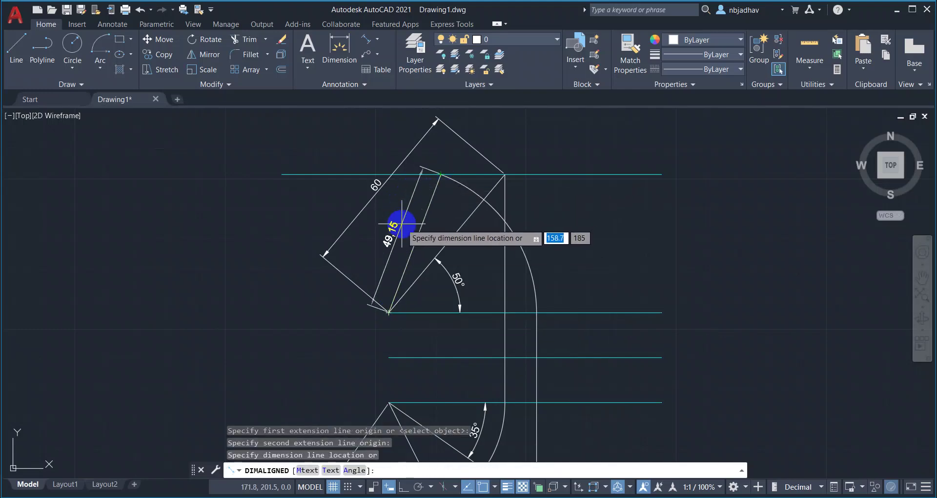
key("Escape")
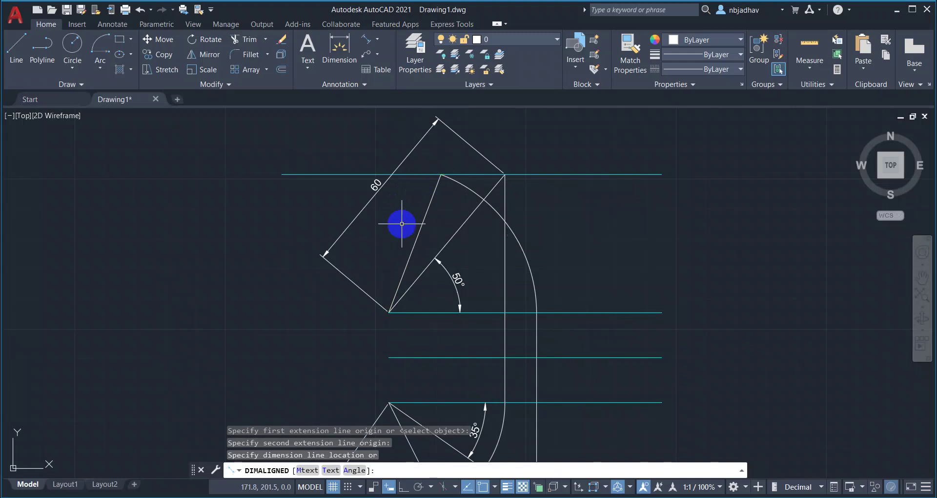
left_click(378, 40)
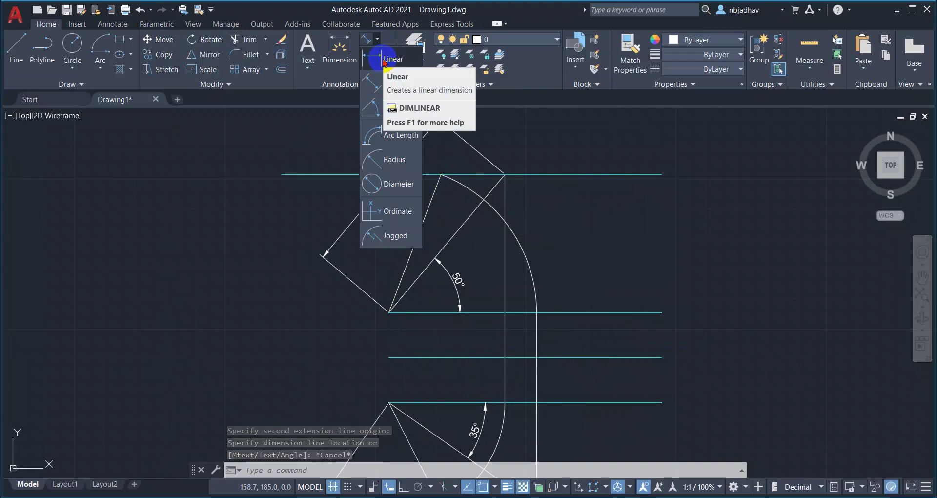
left_click(384, 61)
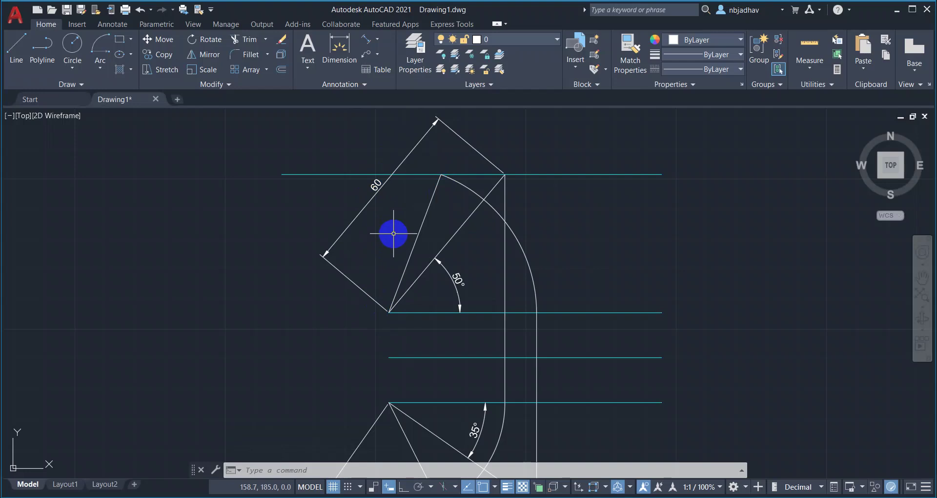
- Add an aligned dimension to the upper view's steeper projection line, placed between that line and the true-length dimension
left_click(378, 42)
left_click(389, 85)
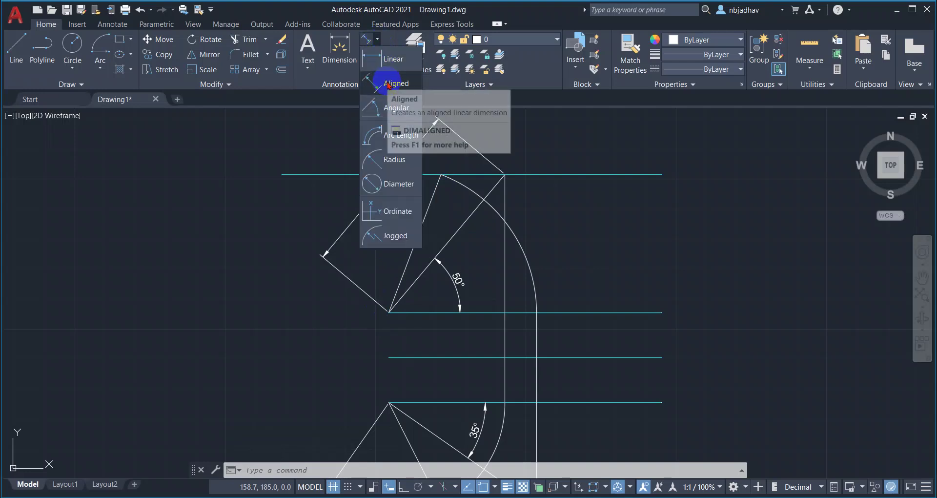
left_click(388, 313)
left_click(441, 173)
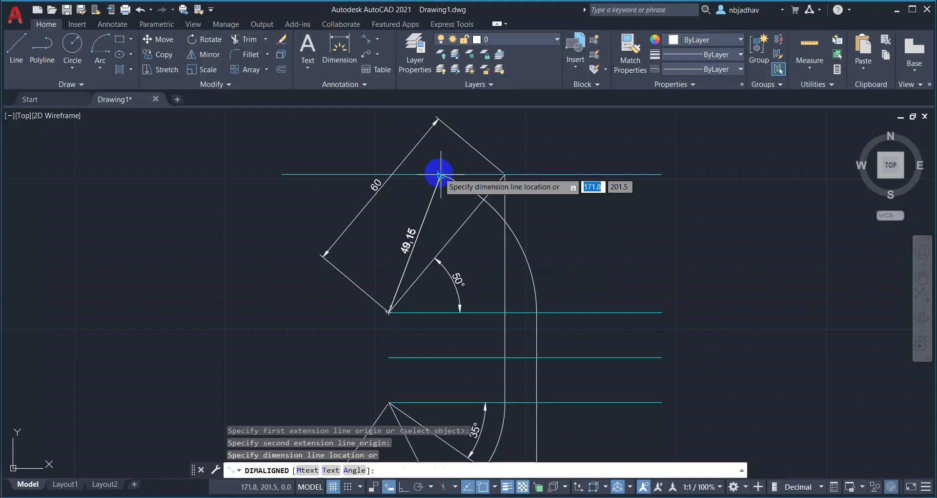
left_click(403, 207)
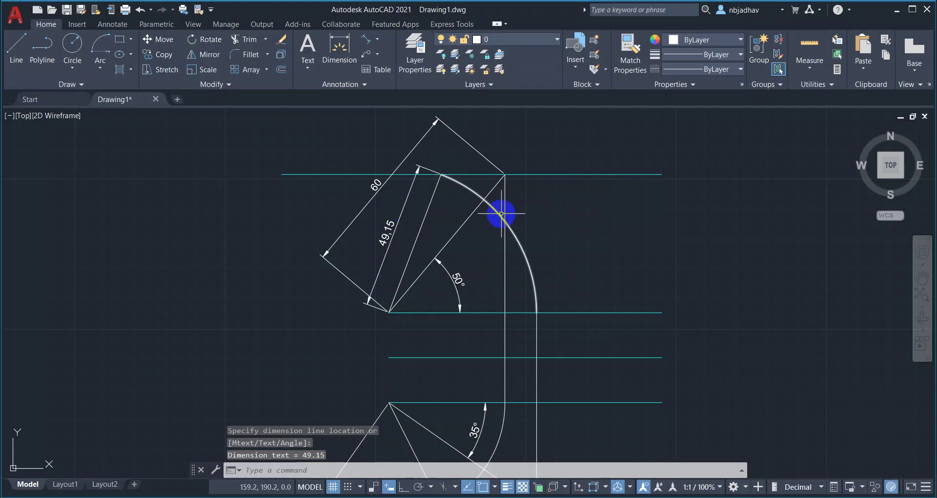
- Add an aligned dimension to the lower view's steeper projection line, placed just to the left of that line
scroll(501, 214, "down", 2)
scroll(508, 255, "up", 4)
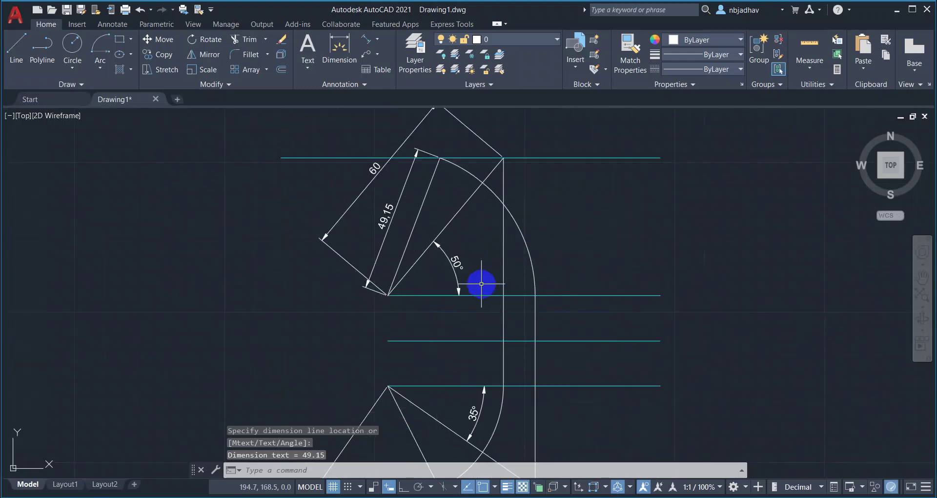
mouse_move(455, 332)
middle_mouse_down()
mouse_move(479, 268)
mouse_move(476, 204)
middle_mouse_up()
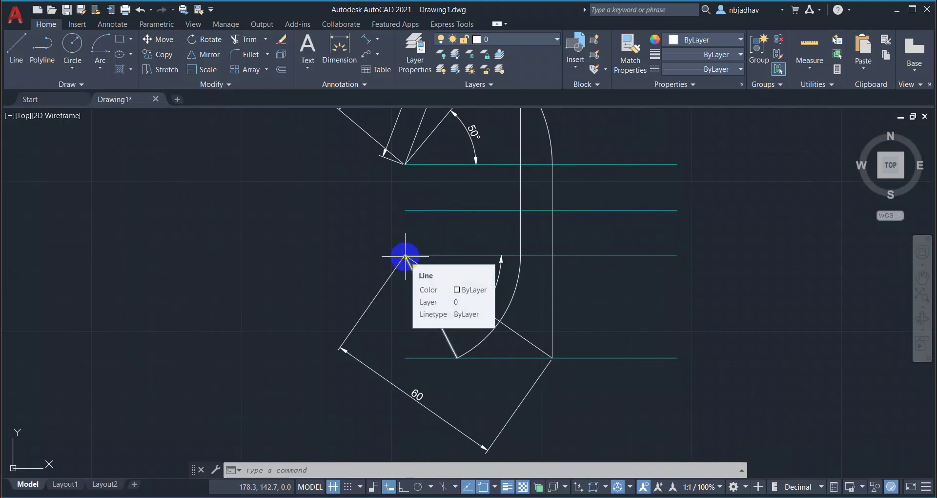
key("Escape")
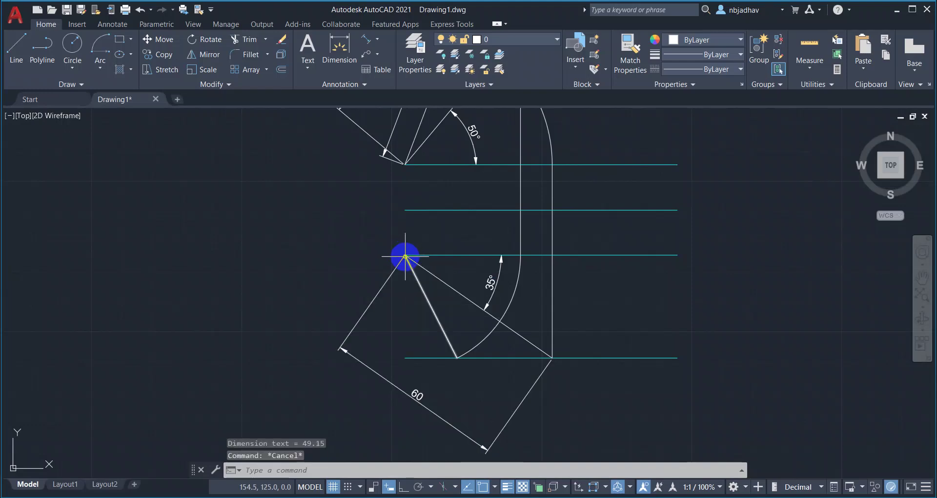
left_click(367, 39)
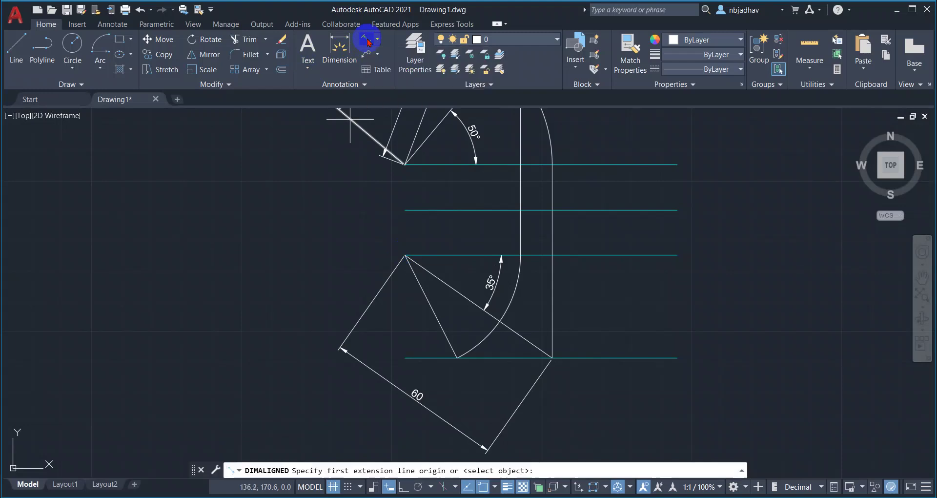
left_click(405, 255)
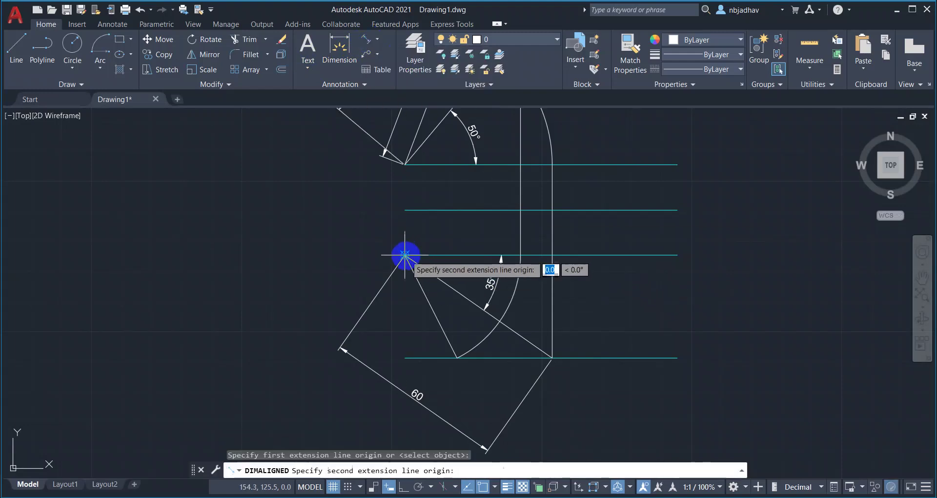
left_click(457, 358)
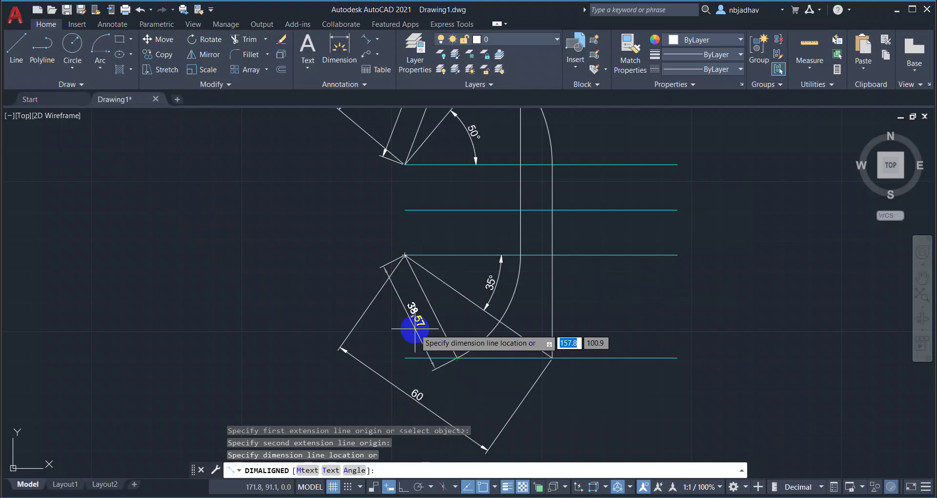
left_click(415, 329)
key("Escape")
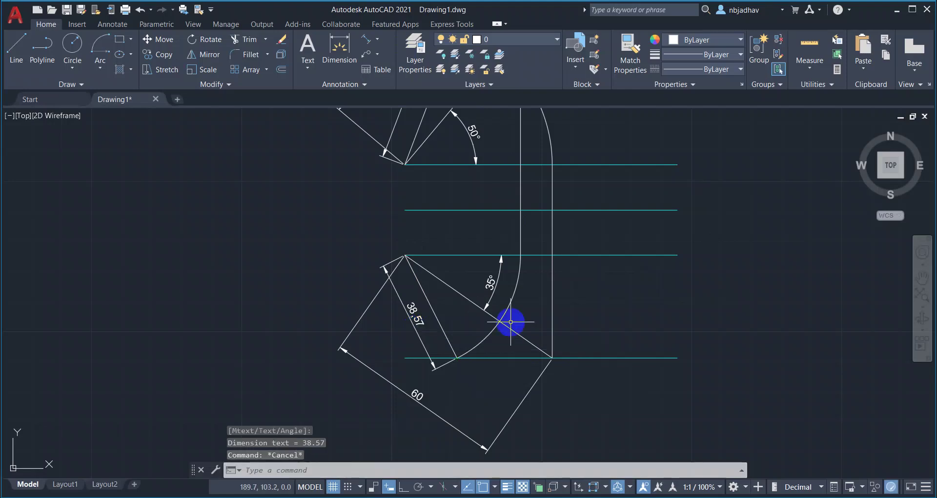
- Add a vertical linear dimension from the horizontal line through the upper view's lower end to the middle reference line, right of the projectors
scroll(614, 200, "down", 2)
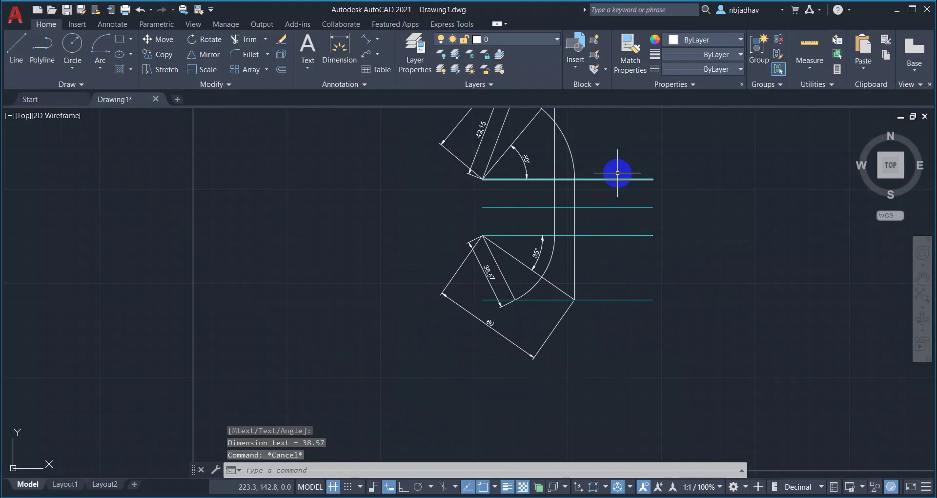
middle_click_drag(619, 164, 593, 217)
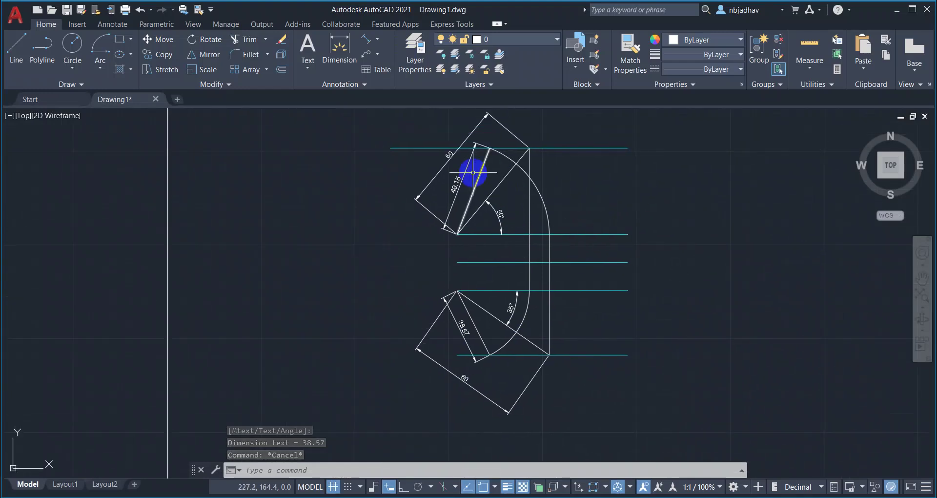
scroll(448, 194, "up", 2)
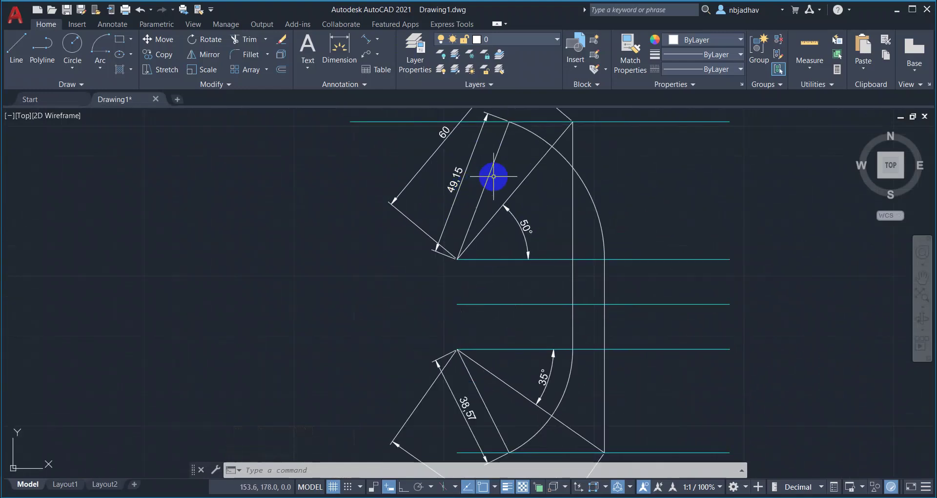
middle_click_drag(508, 349, 498, 273)
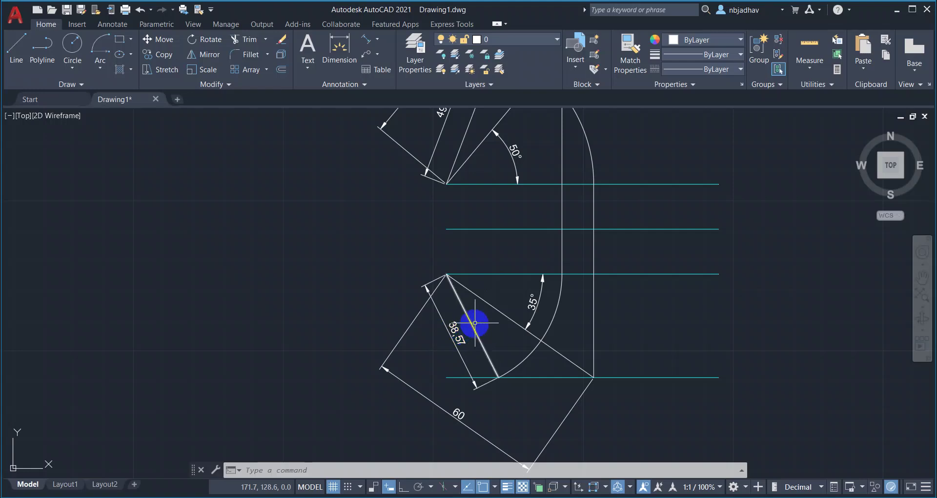
mouse_move(661, 262)
middle_mouse_down()
mouse_move(649, 291)
mouse_move(548, 274)
middle_mouse_up()
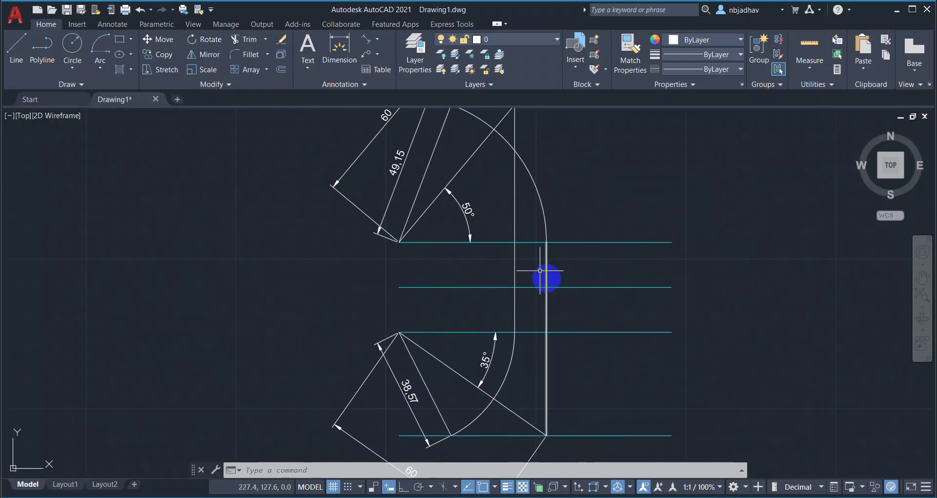
left_click(380, 40)
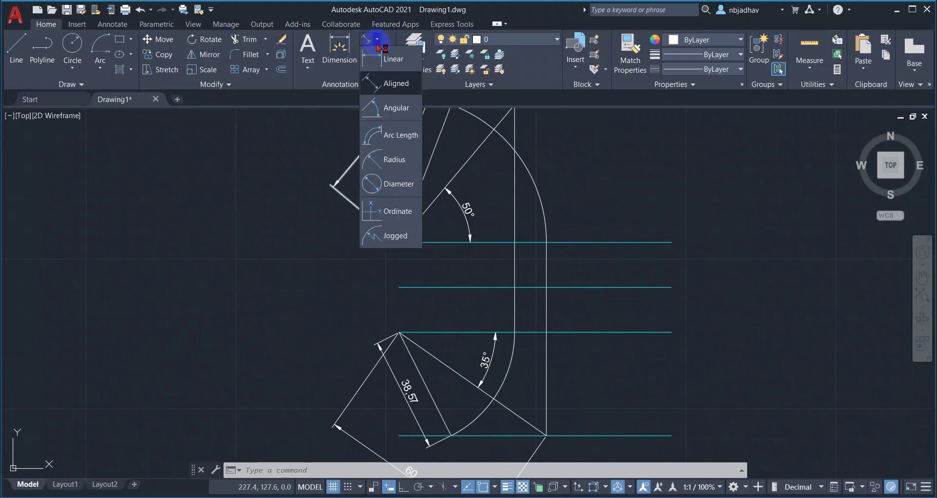
left_click(396, 60)
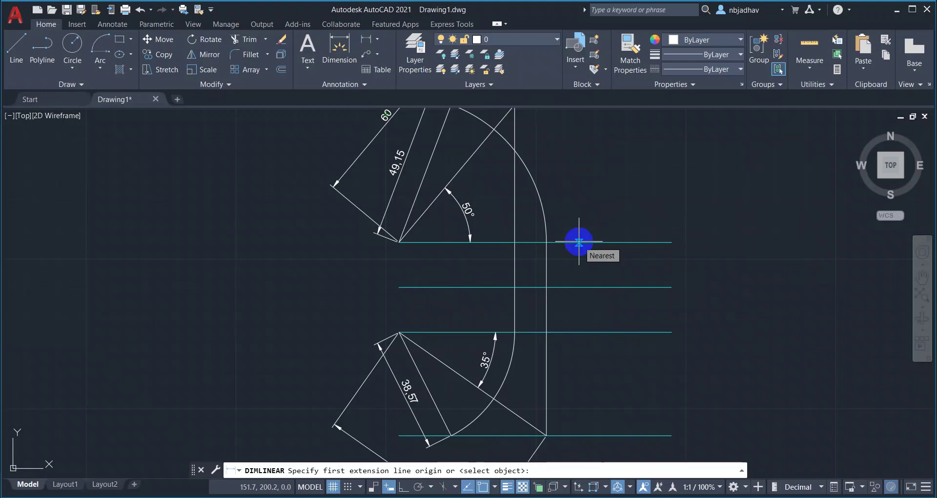
left_click(579, 241)
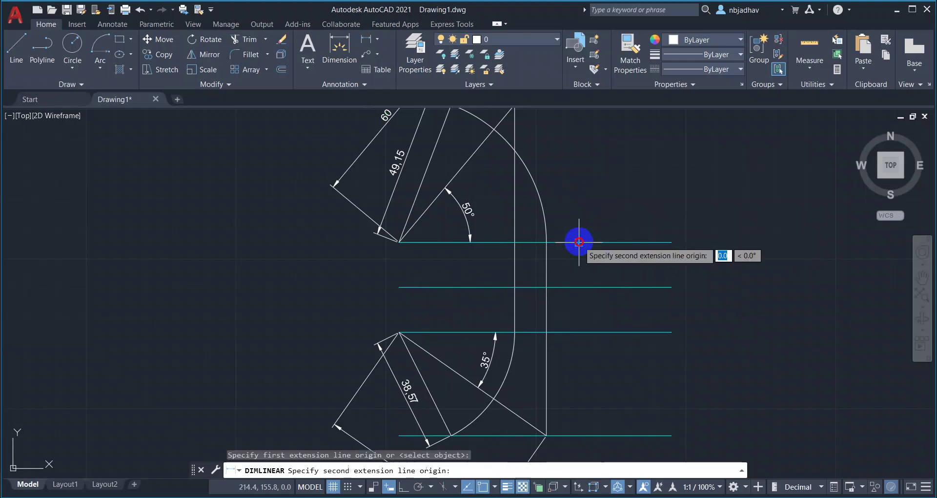
left_click(579, 287)
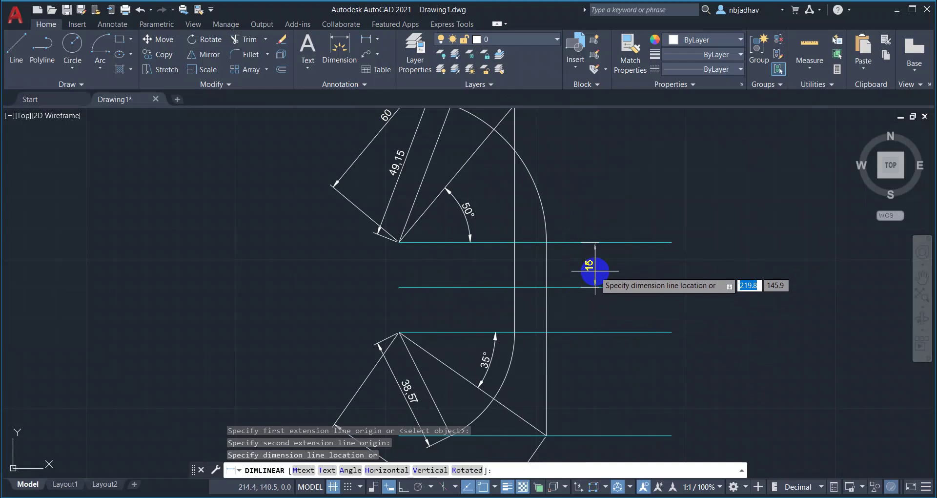
left_click(595, 271)
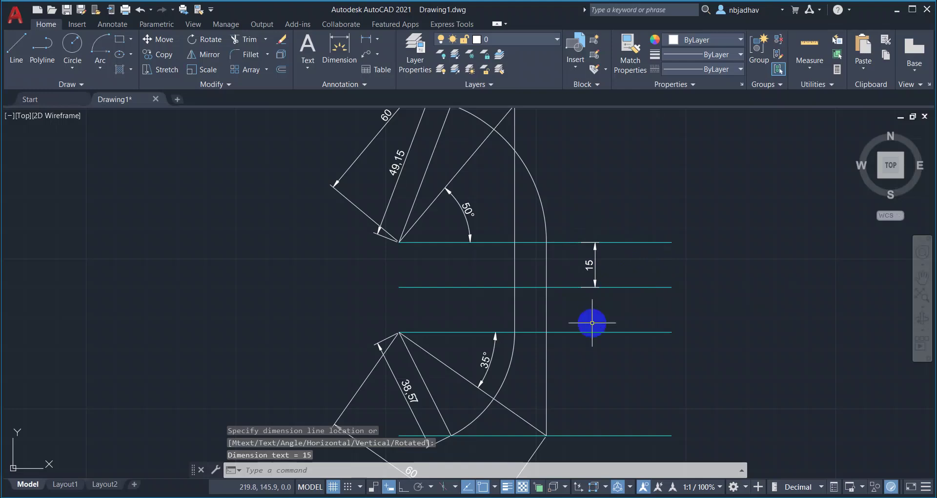
- Add a vertical linear dimension from the middle reference line to the horizontal line through the lower view's upper end, aligned with the dimension above
left_click(365, 40)
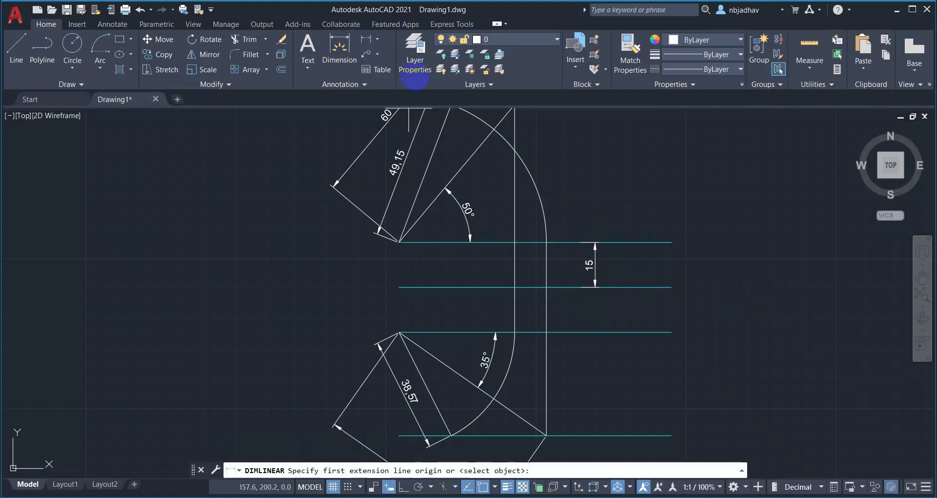
left_click(579, 287)
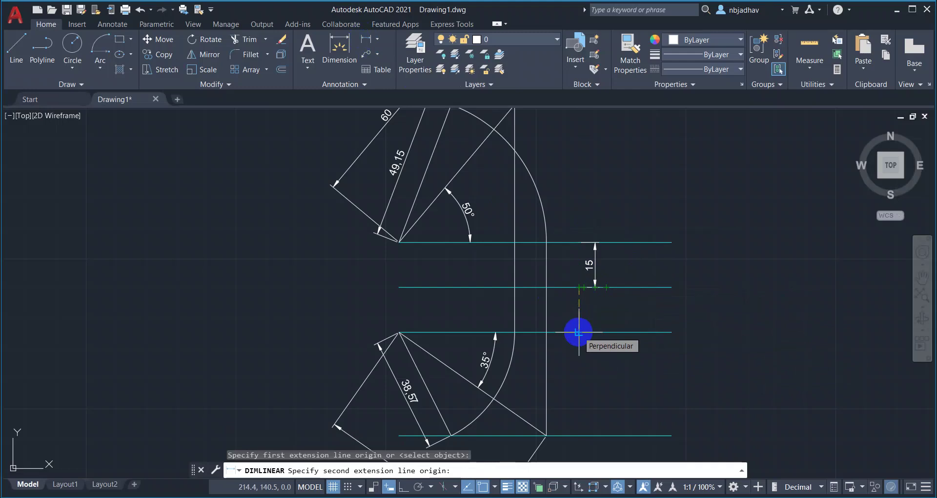
left_click(579, 333)
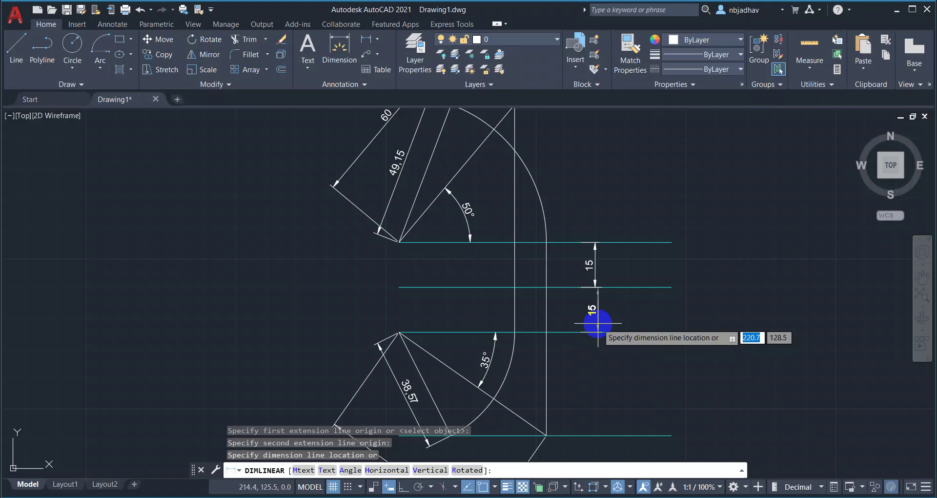
left_click(595, 323)
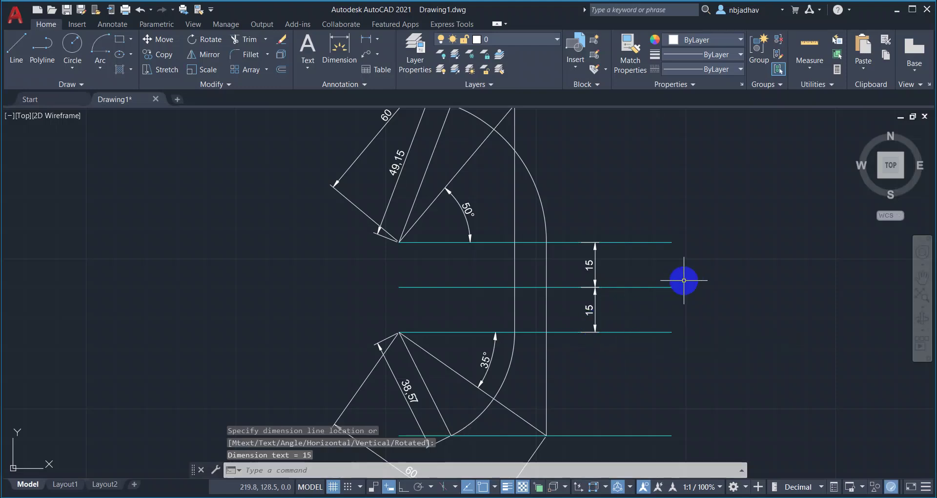
key("Escape")
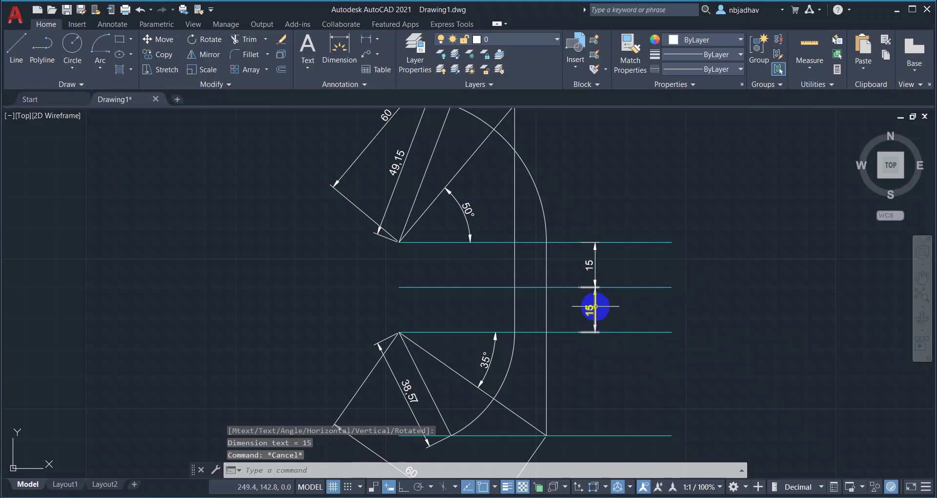
- Add an angular dimension between the upper view's steeper projection line and the horizontal line through its lower end, placed inside the 50° dimension
scroll(603, 305, "down", 2)
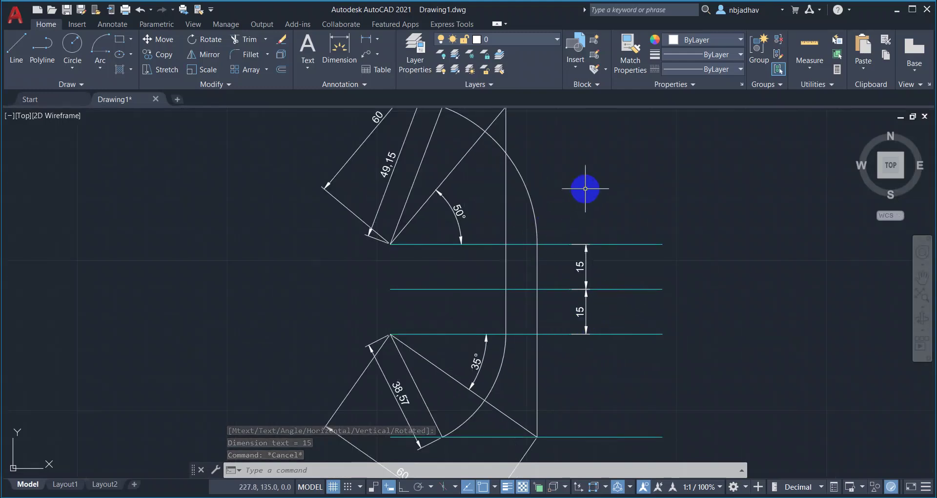
scroll(586, 189, "up", 2)
middle_click_drag(569, 178, 590, 251)
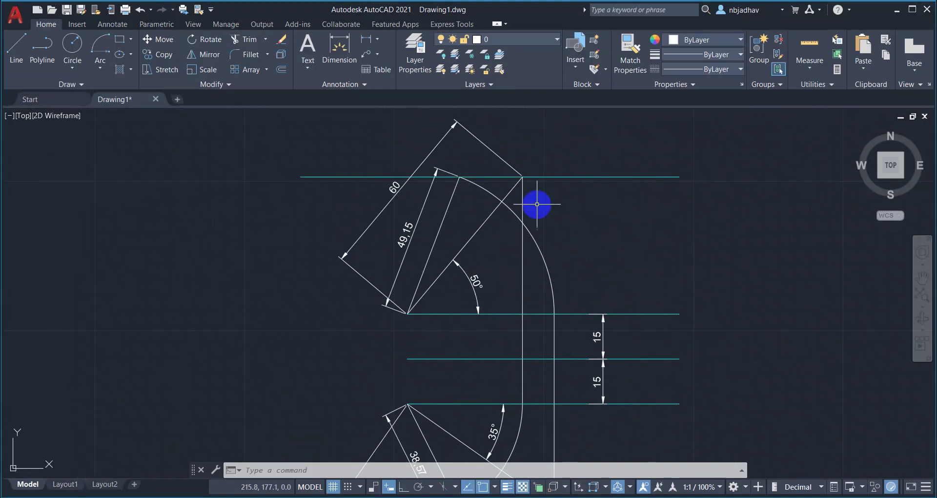
left_click(377, 40)
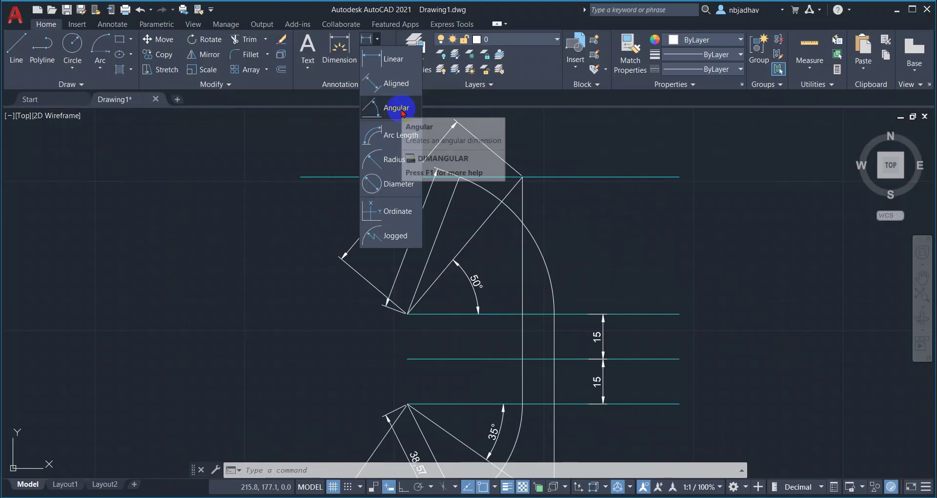
left_click(402, 110)
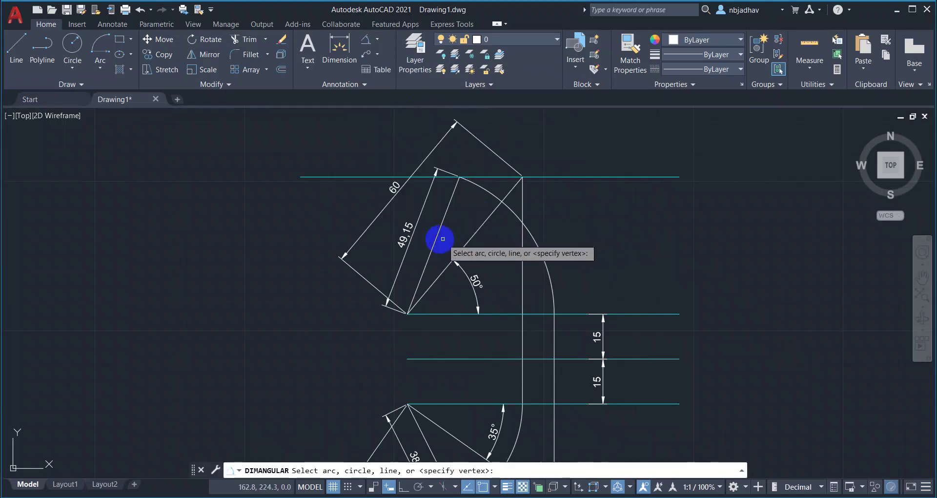
left_click(427, 253)
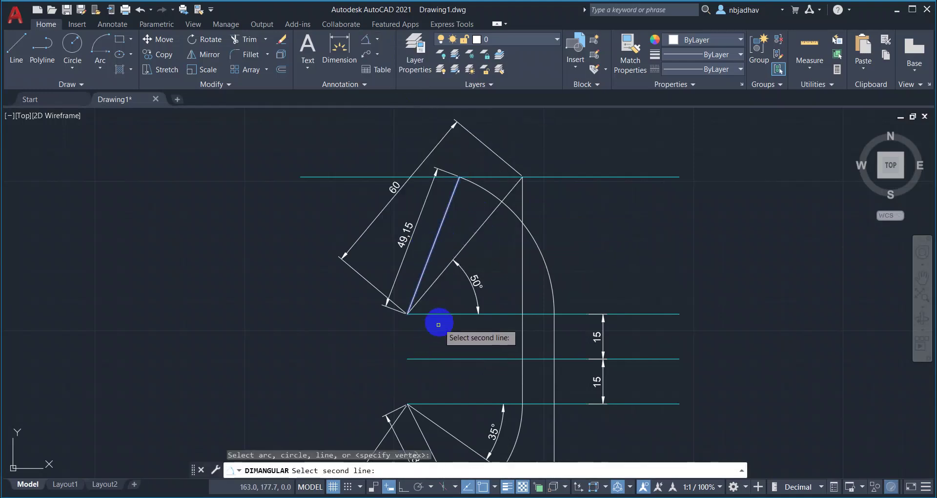
left_click(444, 314)
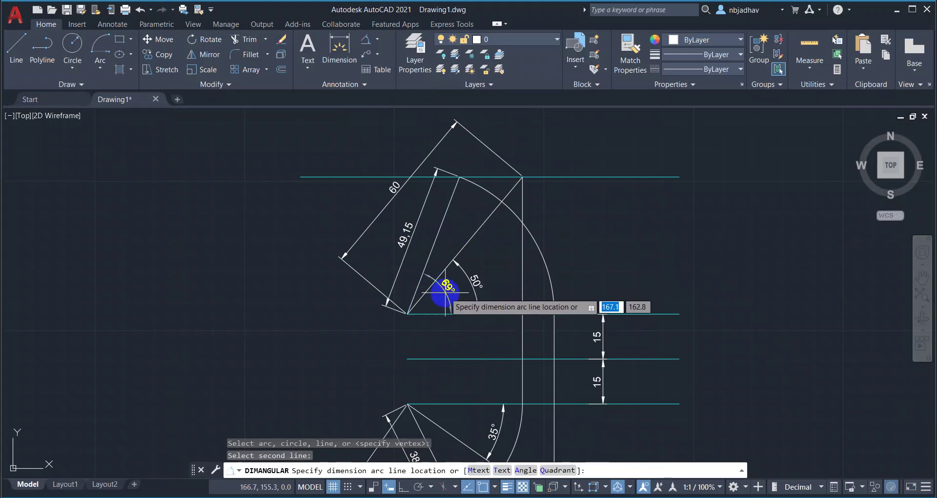
left_click(445, 292)
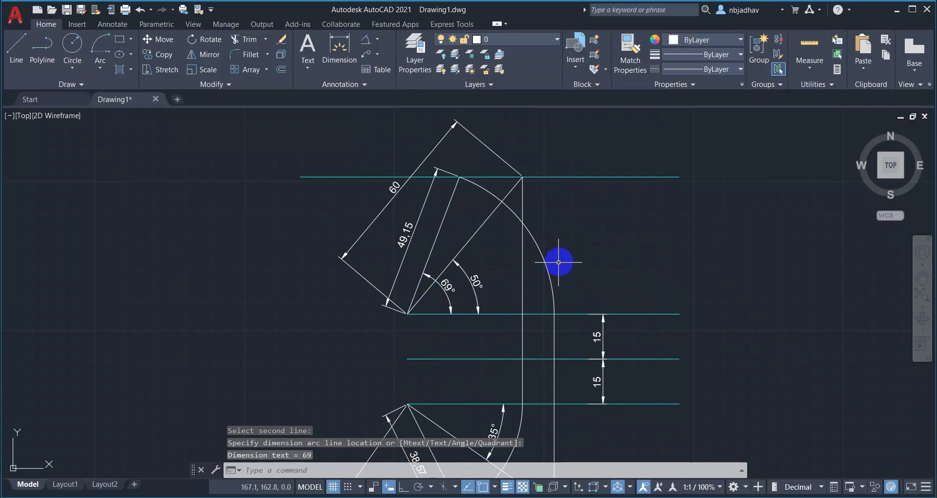
- Add an angular dimension between the lower view's steeper projection line and the horizontal line through its upper end, inside the 35° dimension
middle_click_drag(503, 335, 502, 206)
left_click(378, 51)
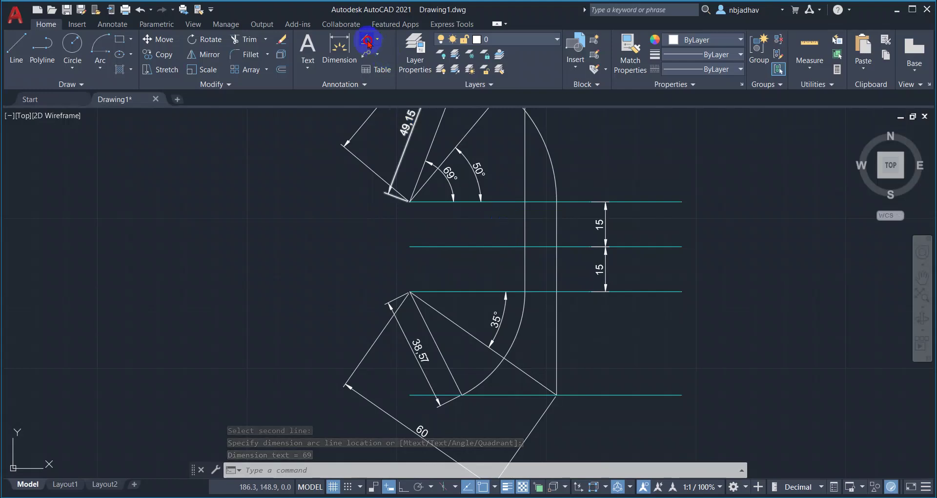
left_click(367, 43)
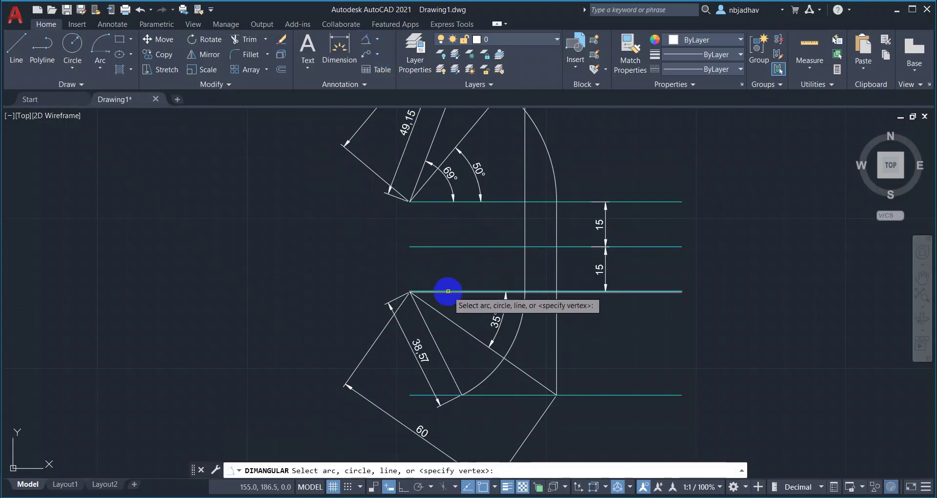
left_click(448, 291)
left_click(429, 330)
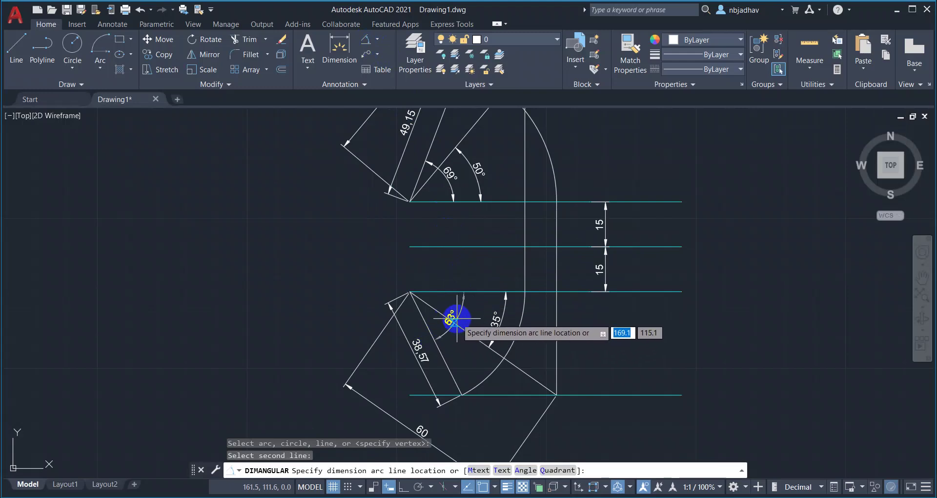
left_click(453, 321)
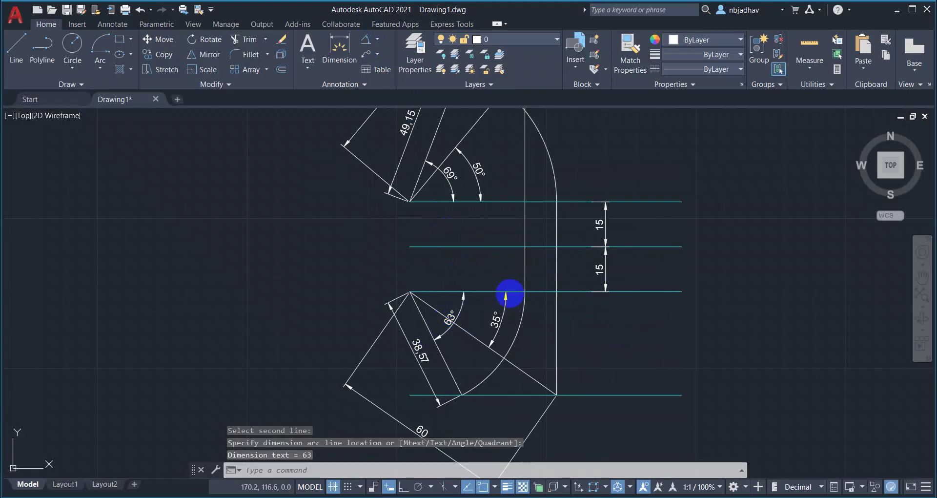
key("Escape")
- Move both construction arcs and the two vertical projectors onto the PROJECTION LINE layer
scroll(539, 264, "down", 1)
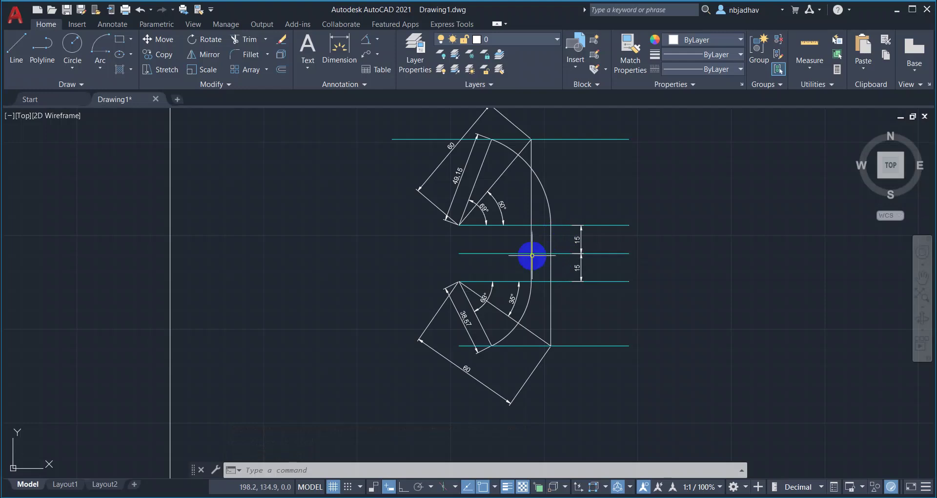
scroll(533, 249, "up", 1)
scroll(537, 246, "down", 1)
middle_click_drag(595, 198, 576, 212)
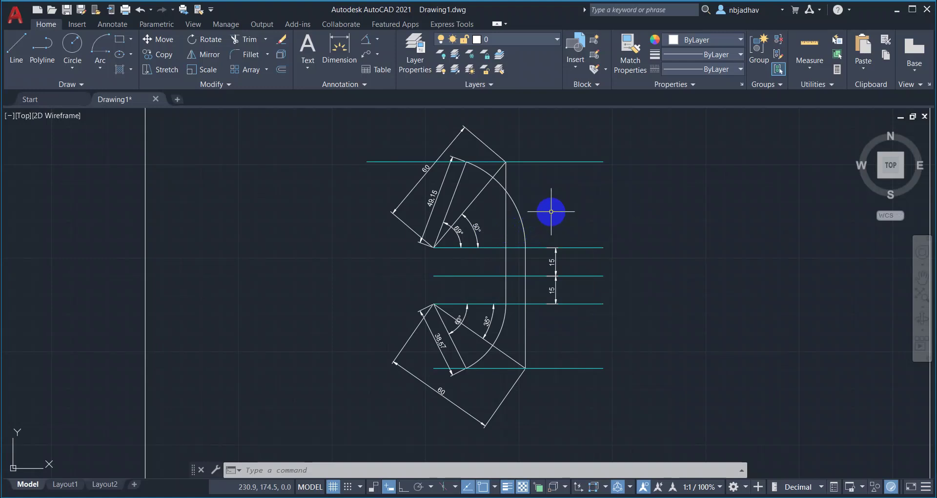
scroll(555, 209, "up", 2)
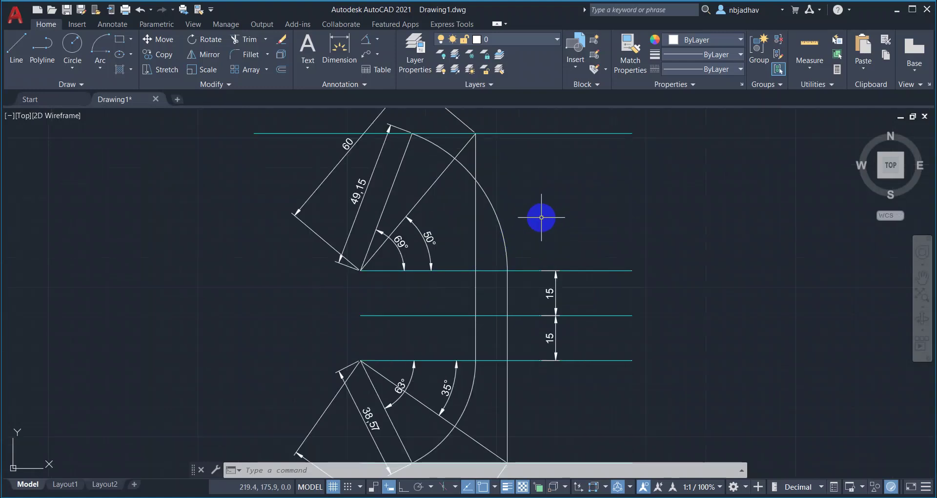
left_click(496, 218)
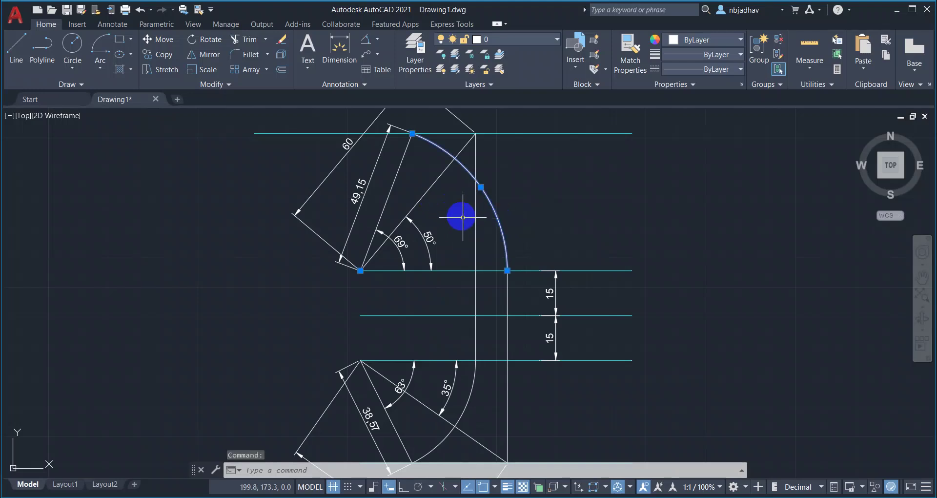
left_click(473, 225)
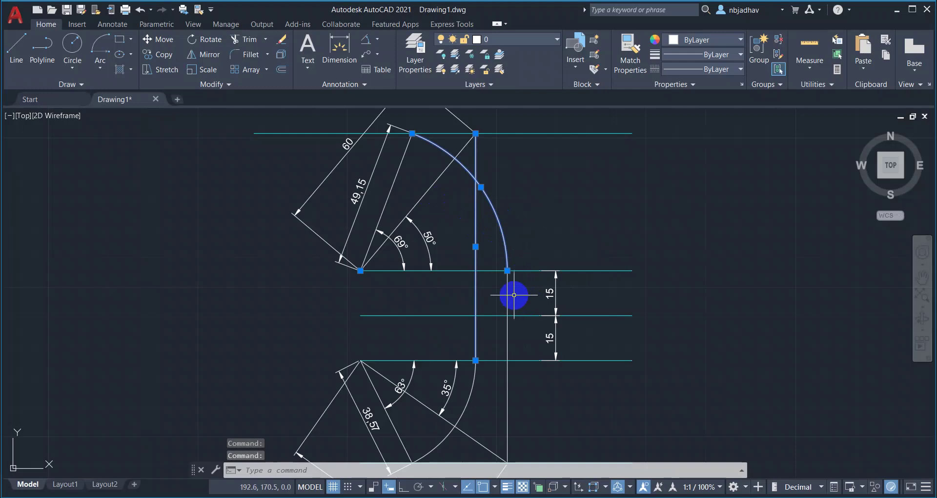
left_click(508, 290)
scroll(551, 383, "down", 2)
middle_click_drag(550, 383, 571, 308)
scroll(520, 302, "up", 2)
left_click(497, 287)
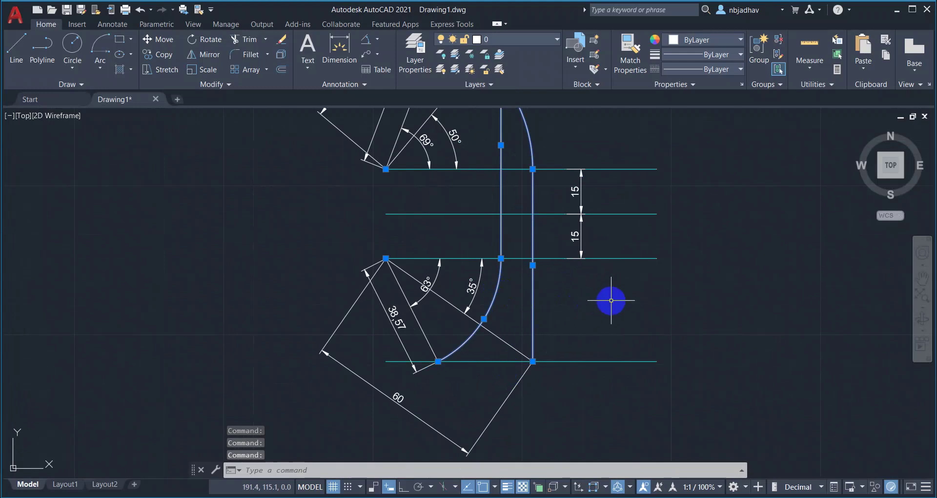
scroll(611, 301, "down", 2)
middle_click_drag(656, 185, 620, 209)
left_click(556, 42)
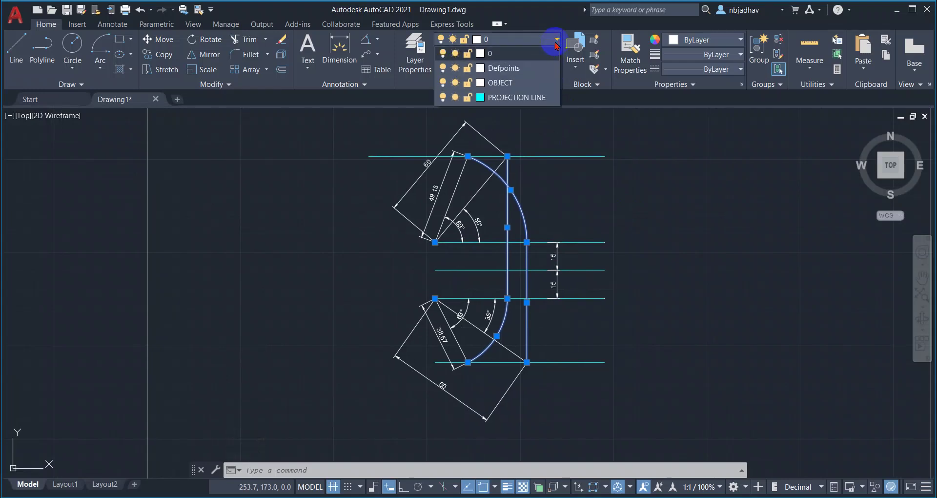
left_click(528, 99)
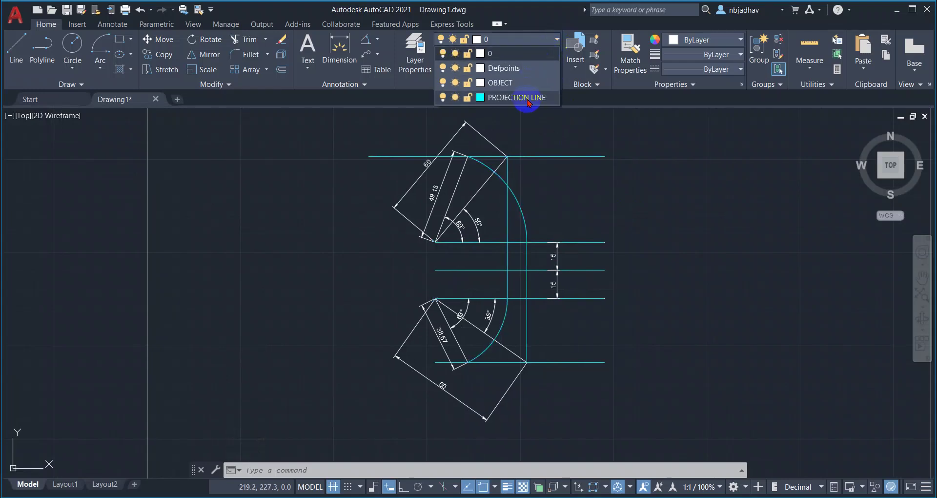
key("Escape")
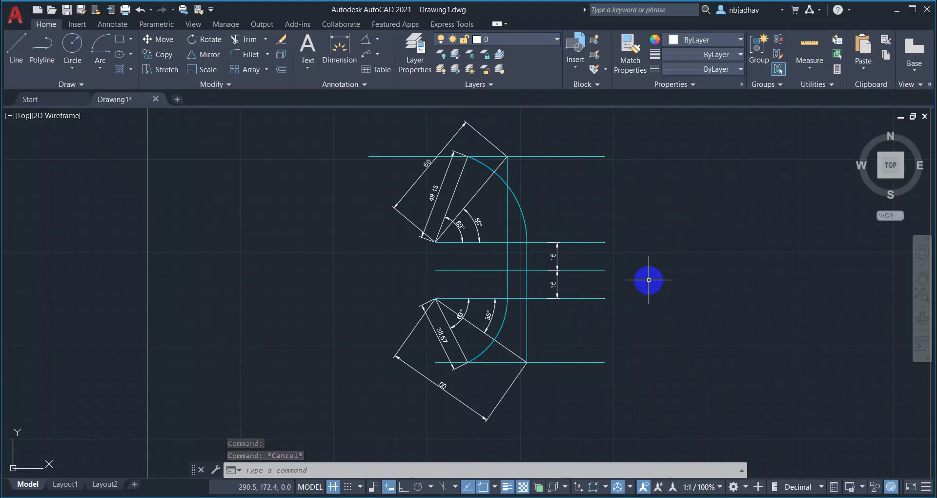
- Modify the ISO-25 dimension style by setting the dimension line color to Cyan
middle_click_drag(639, 255, 615, 265)
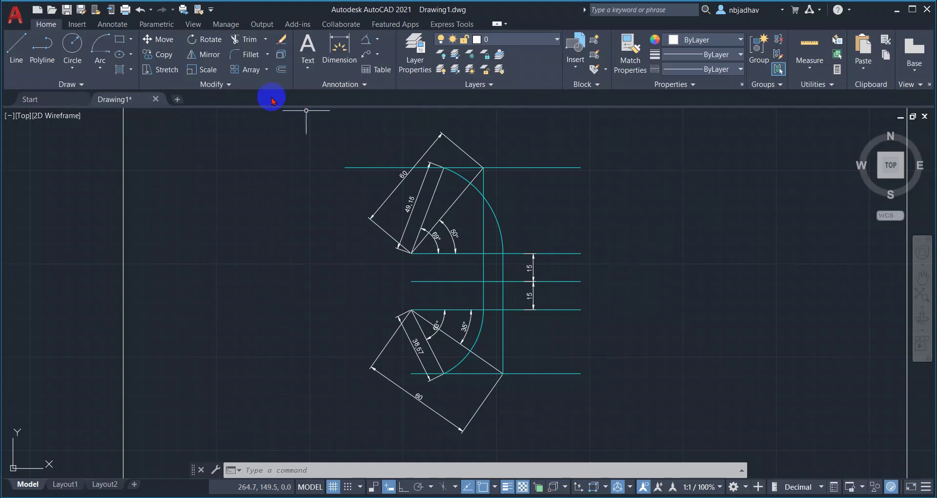
left_click(121, 27)
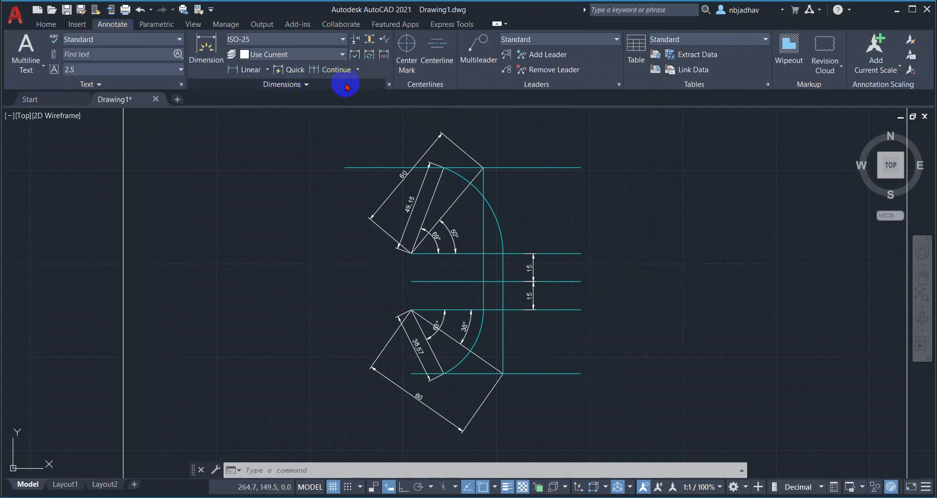
left_click(389, 84)
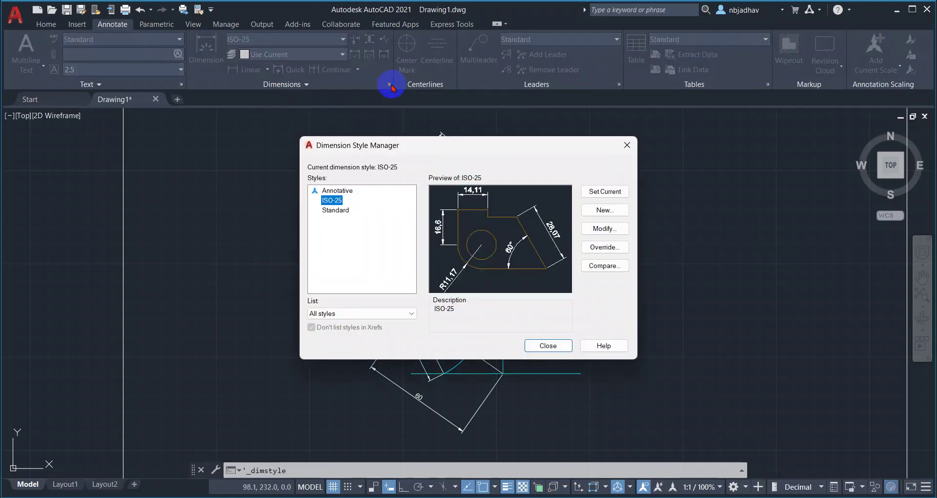
left_click(602, 228)
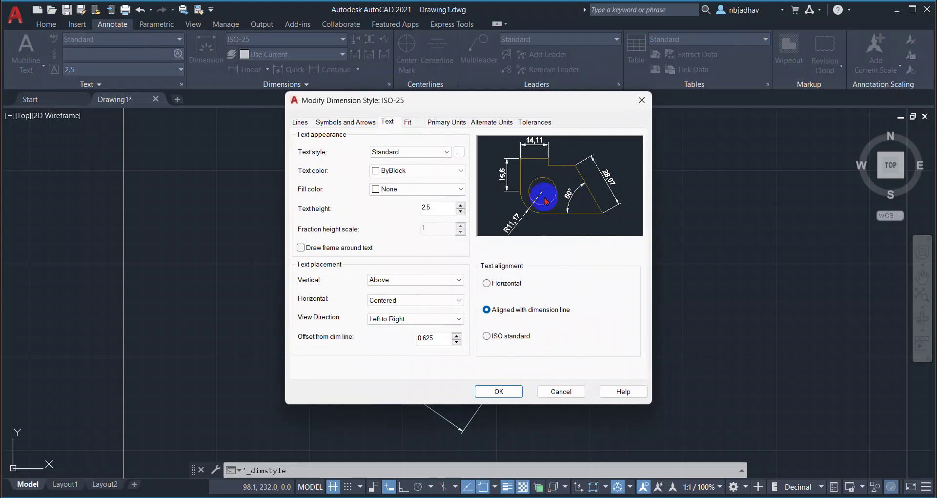
left_click(301, 122)
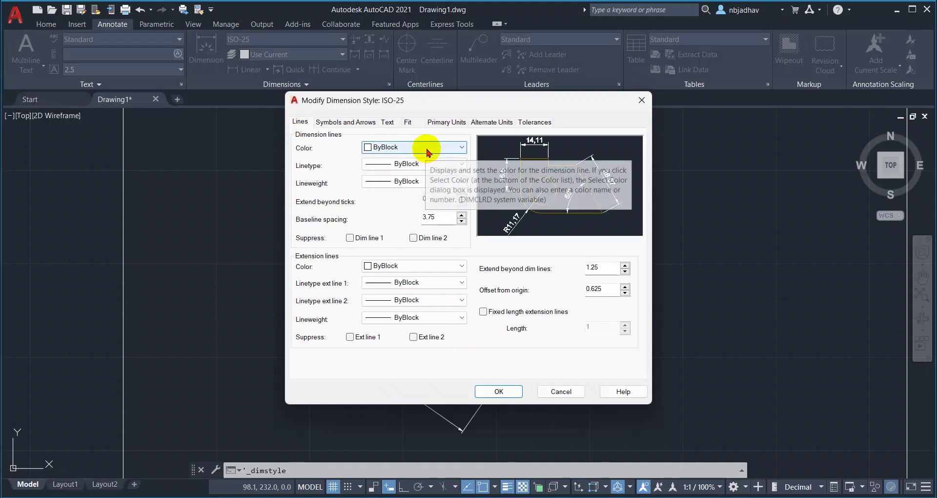
left_click(428, 152)
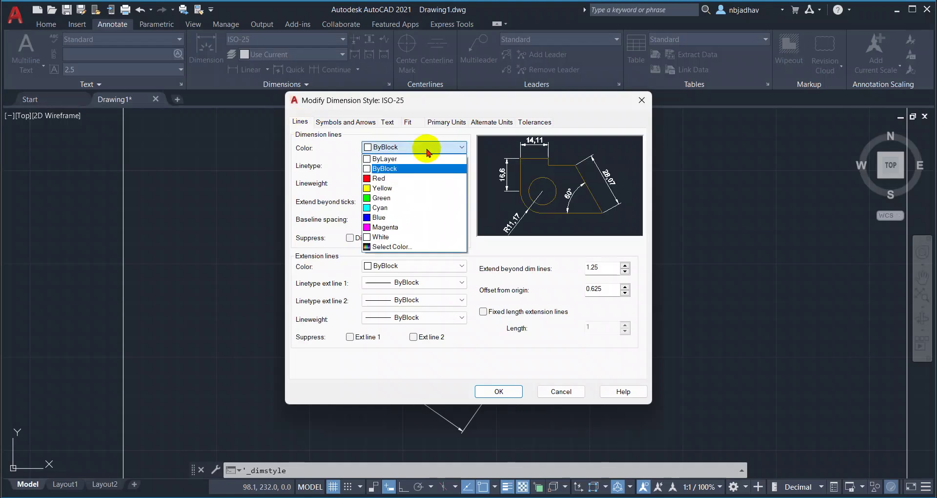
left_click(418, 208)
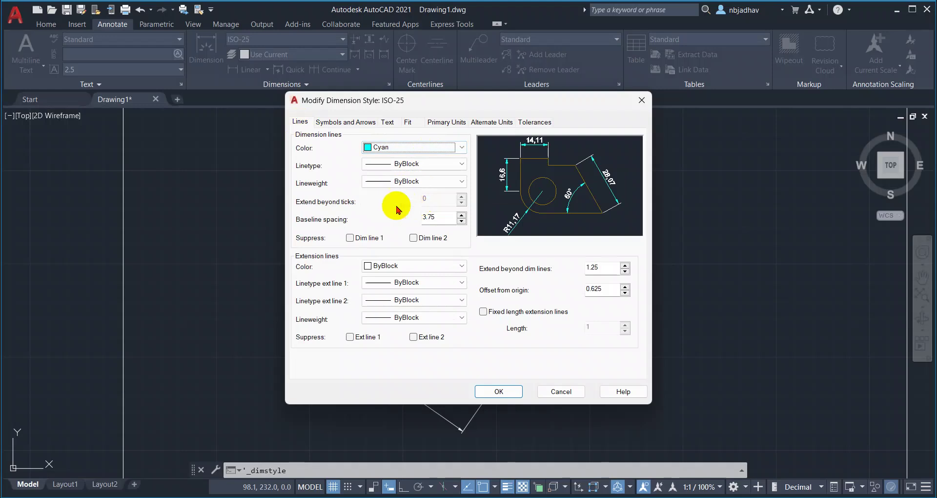
left_click(486, 163)
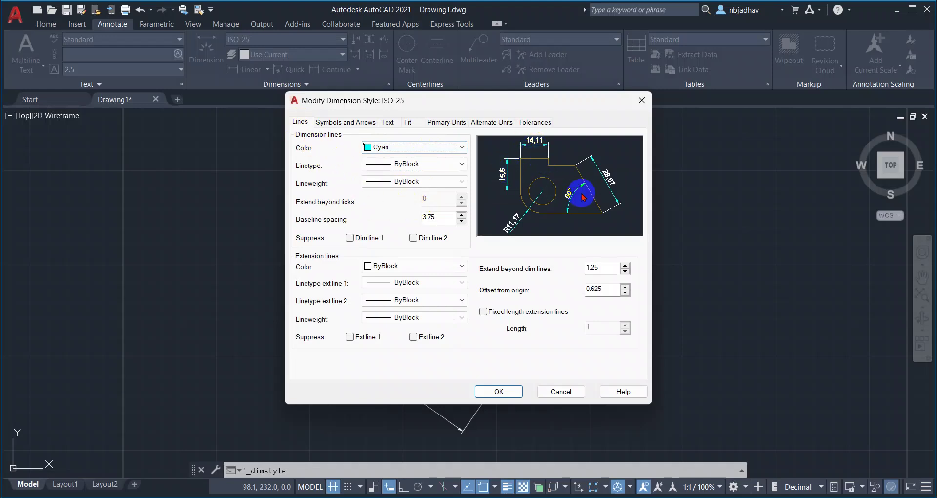
left_click(400, 151)
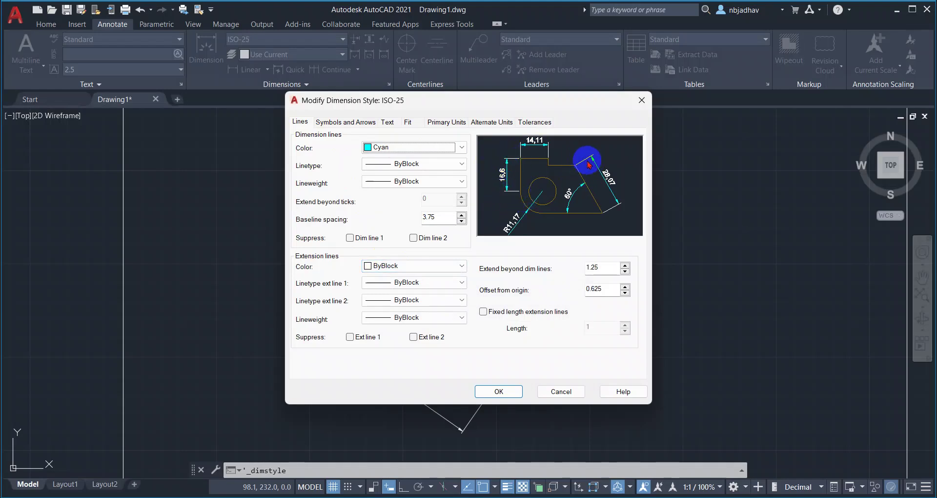
left_click(526, 145)
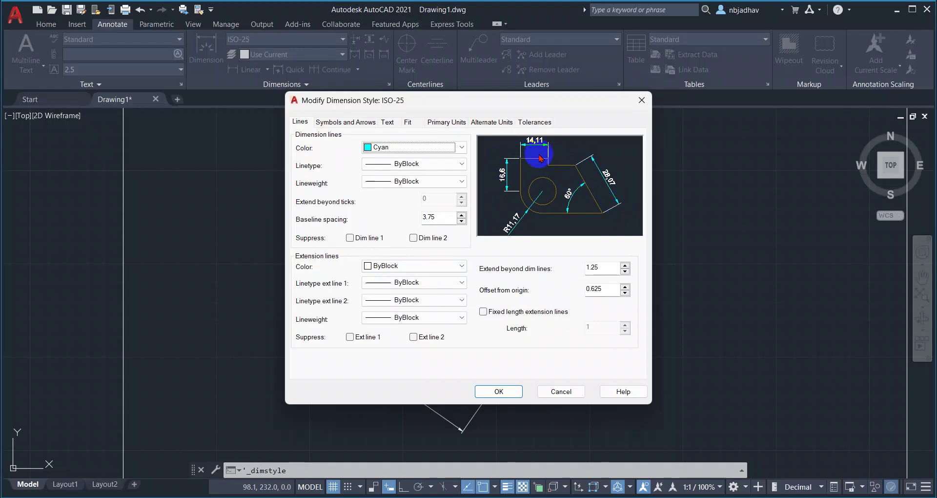
- Set the ISO-25 style's extension line color and text color to Cyan and apply the style changes
left_click(412, 266)
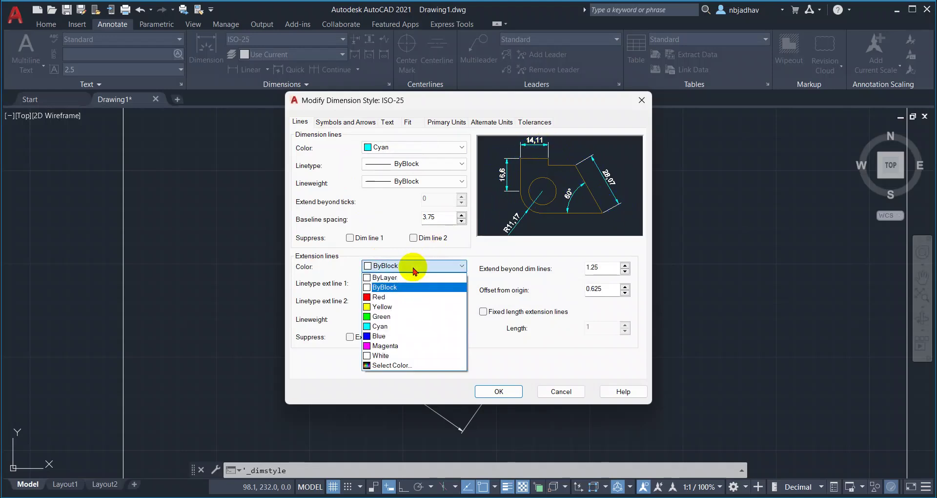
left_click(411, 327)
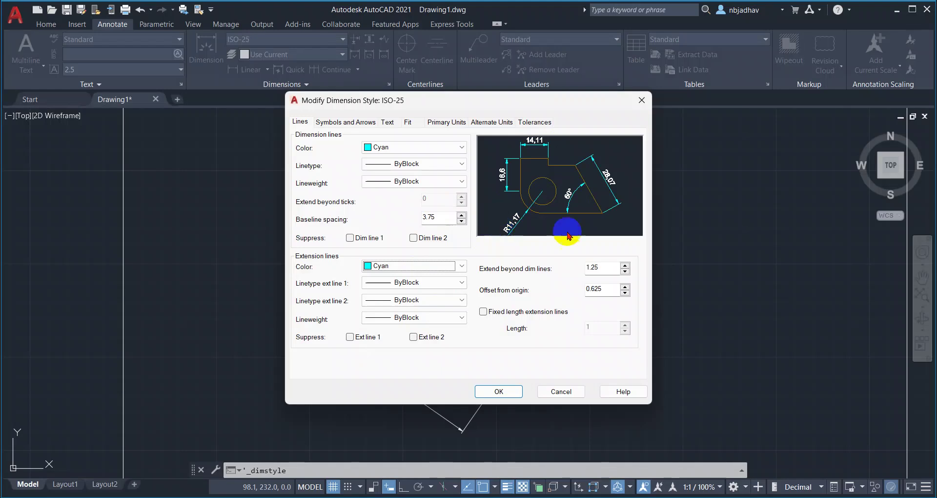
left_click(338, 123)
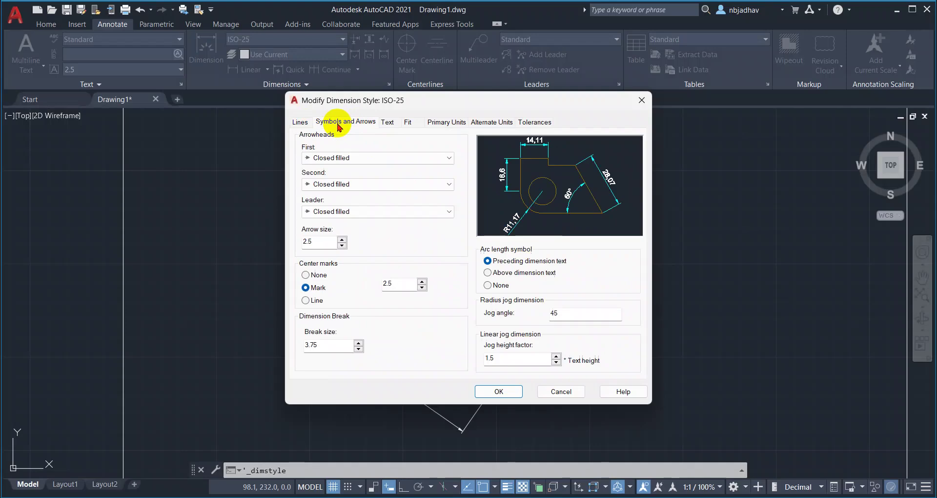
left_click(388, 122)
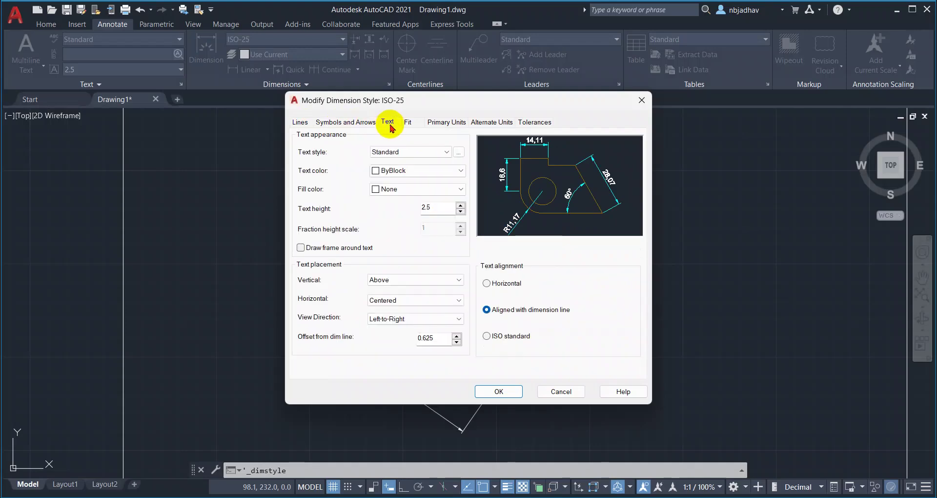
left_click(405, 152)
left_click(404, 154)
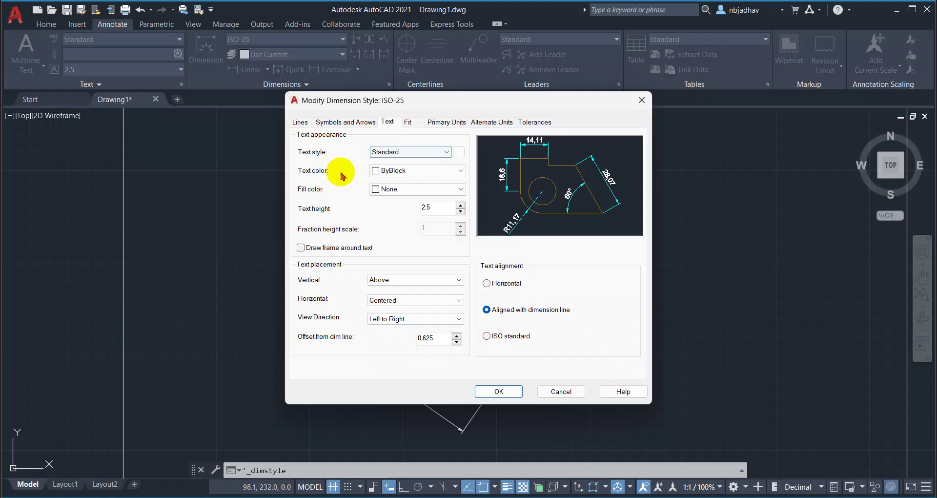
left_click(404, 171)
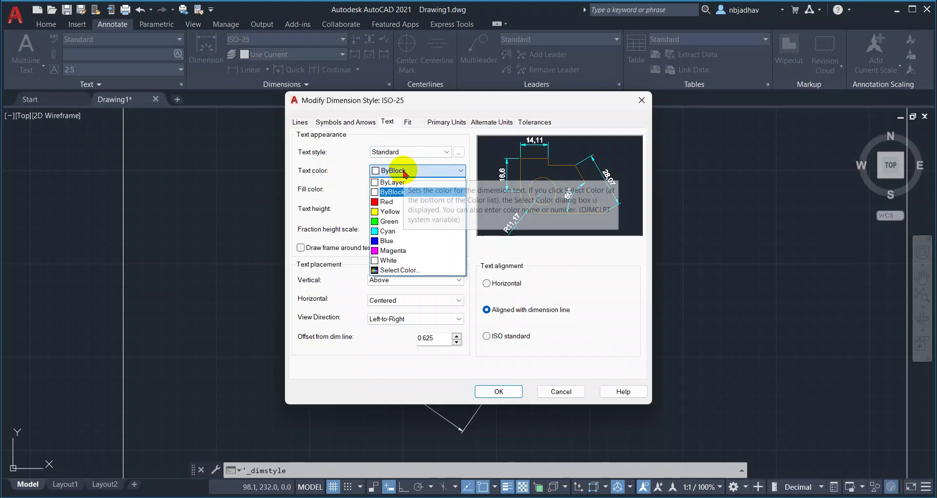
left_click(400, 232)
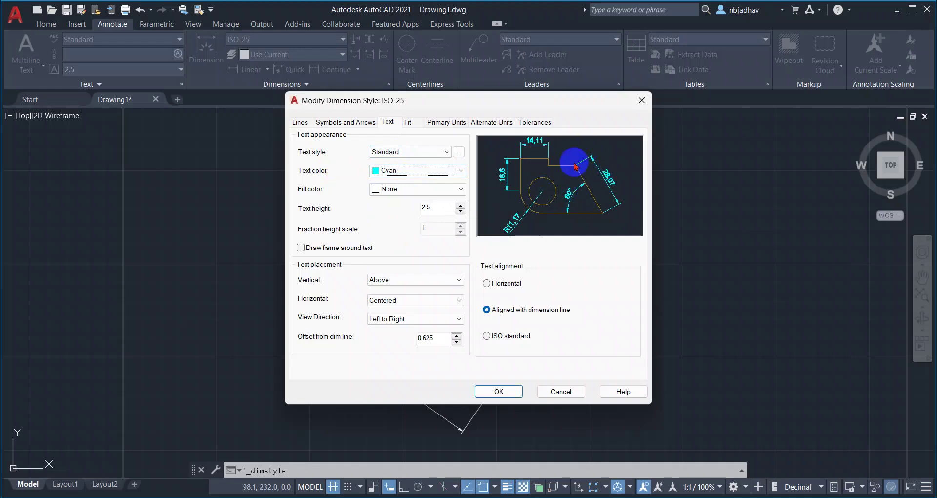
left_click(499, 392)
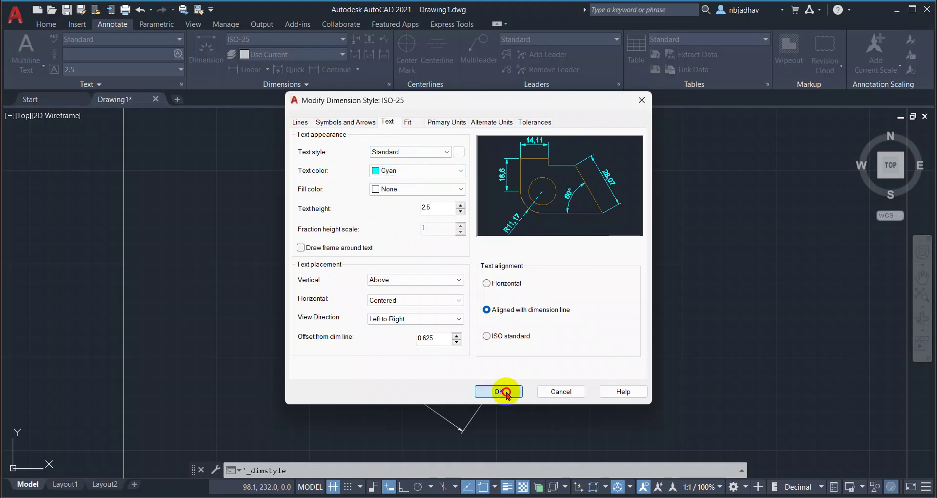
left_click(548, 352)
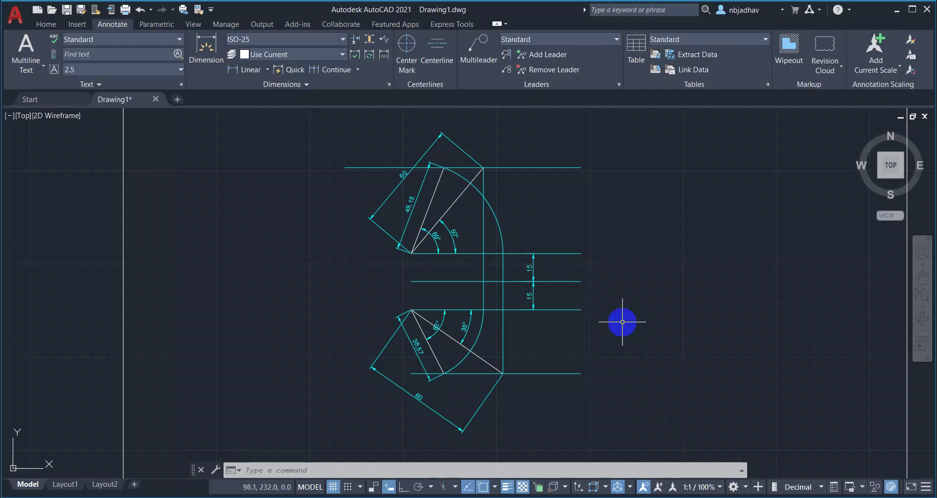
scroll(623, 322, "up", 2)
scroll(622, 322, "down", 2)
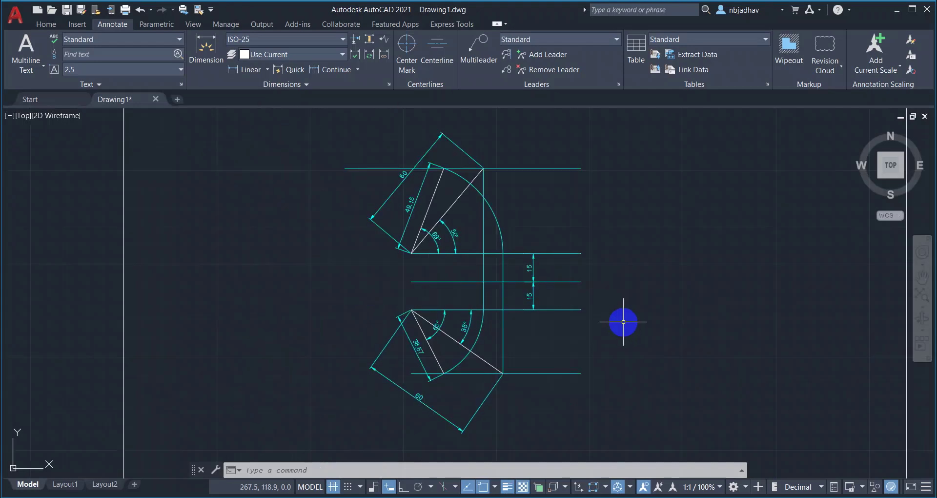
- Try to turn off Display Lineweight in the lineweight settings
left_click(44, 24)
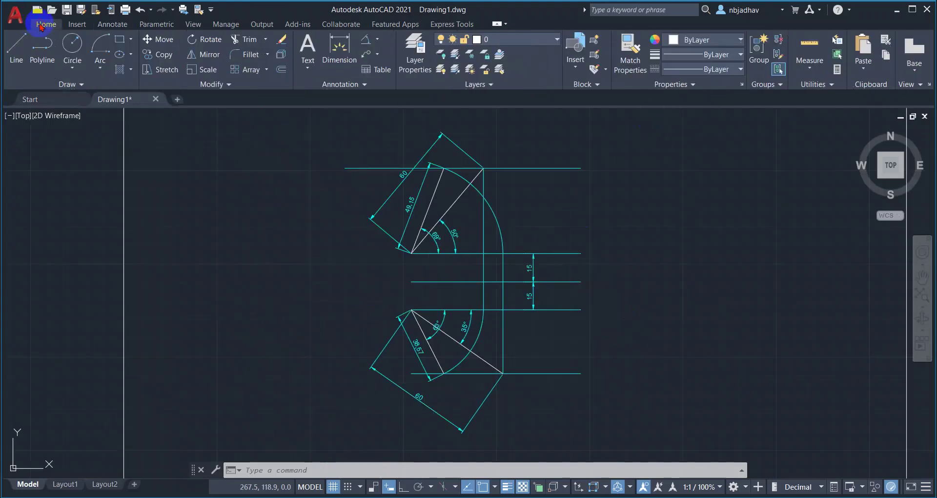
left_click(721, 54)
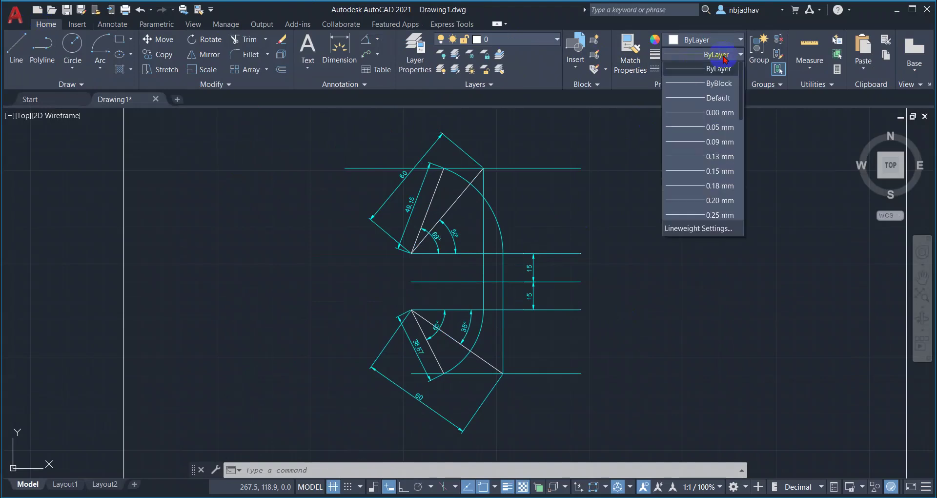
left_click(715, 287)
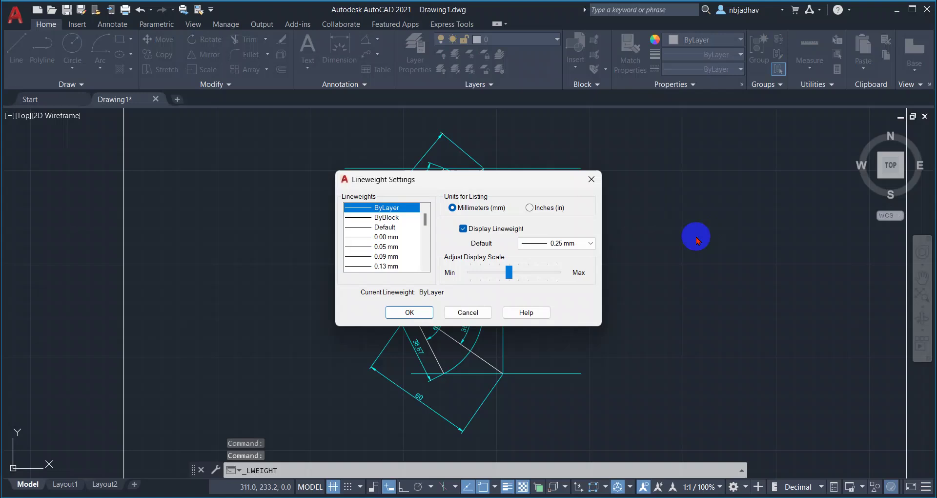
left_click(463, 229)
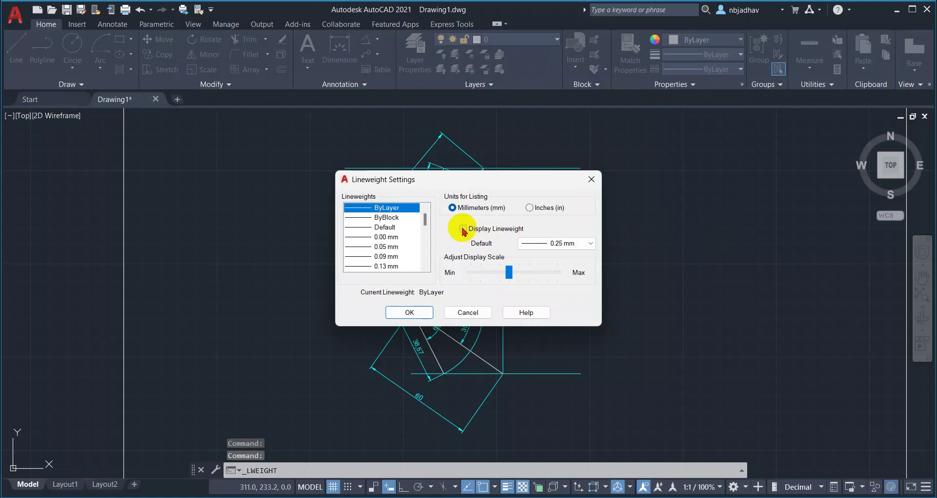
left_click(413, 312)
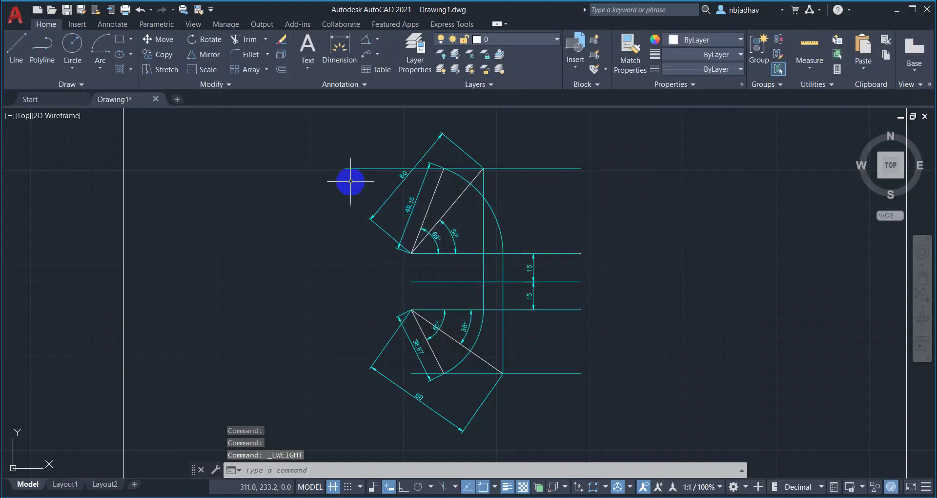
- Select the whole construction and accept the lineweight settings with Display Lineweight enabled and the lineweight at ByLayer
left_click(305, 130)
left_click(635, 440)
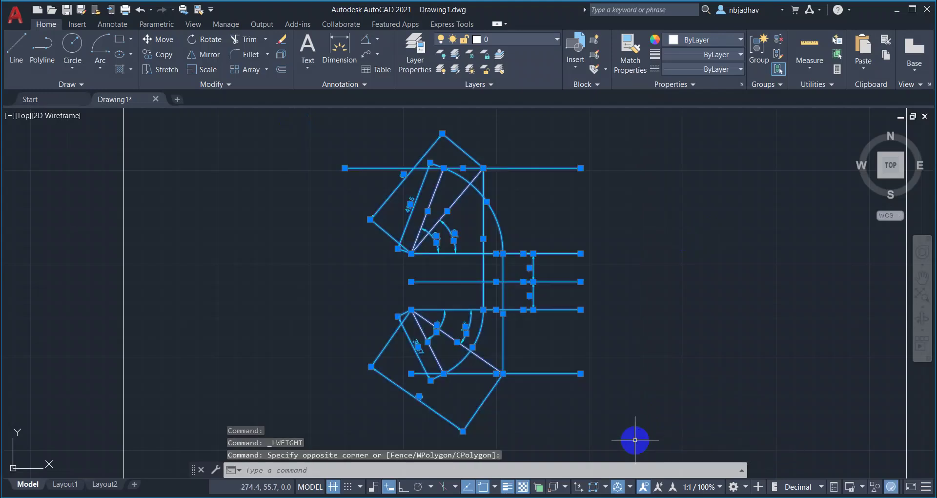
left_click(735, 62)
scroll(711, 226, "down", 5)
left_click(708, 225)
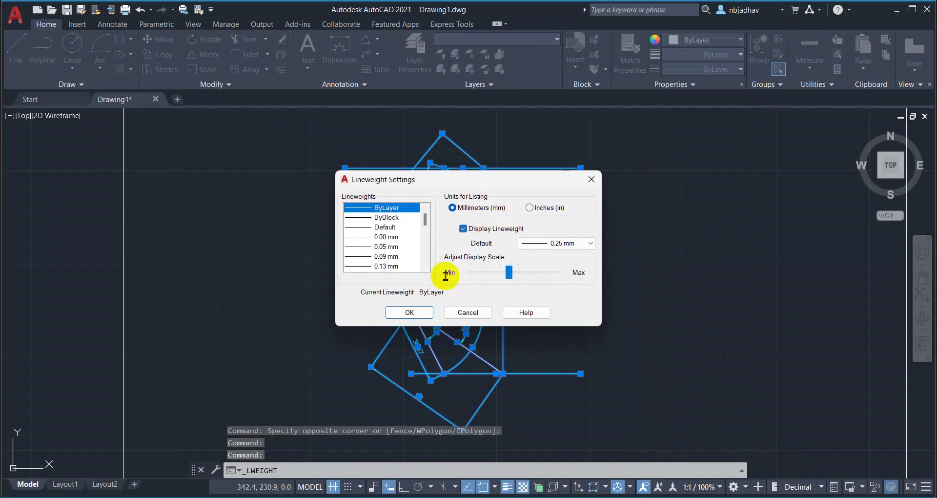
left_click(413, 312)
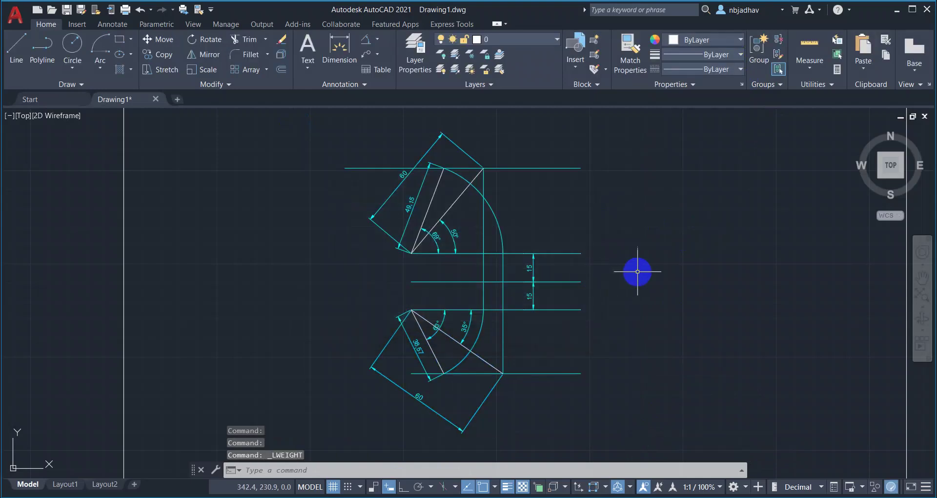
left_click(638, 272)
scroll(519, 214, "up", 3)
scroll(592, 208, "down", 3)
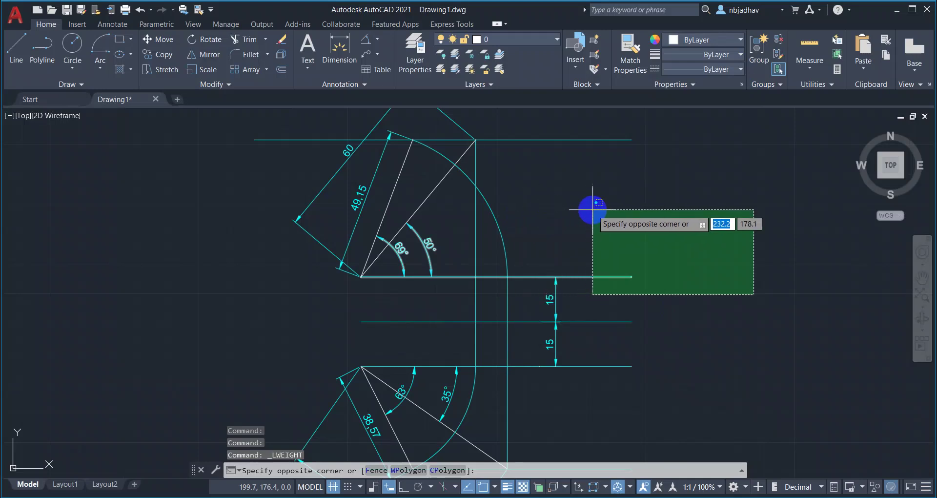
key("Escape")
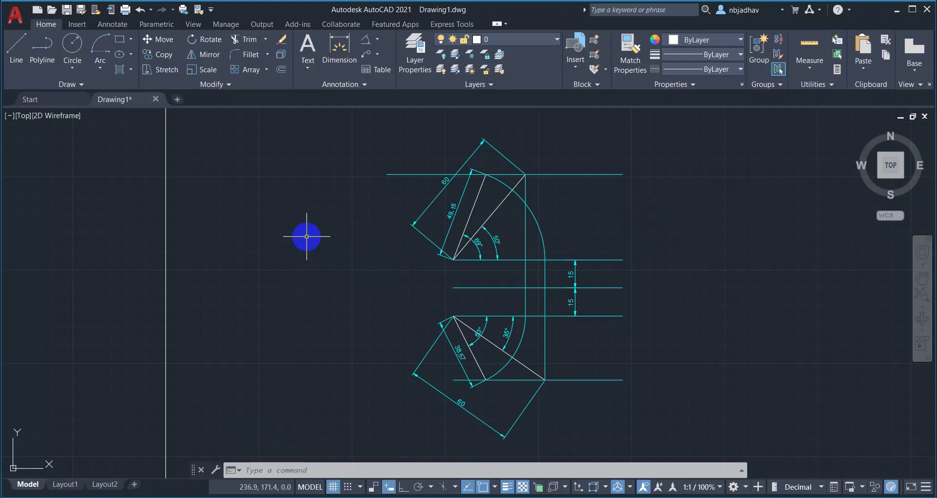
- Start a Donut with inside diameter 0 and outside diameter 2, and place one at the upper view's shared lower line endpoint
type("DO")
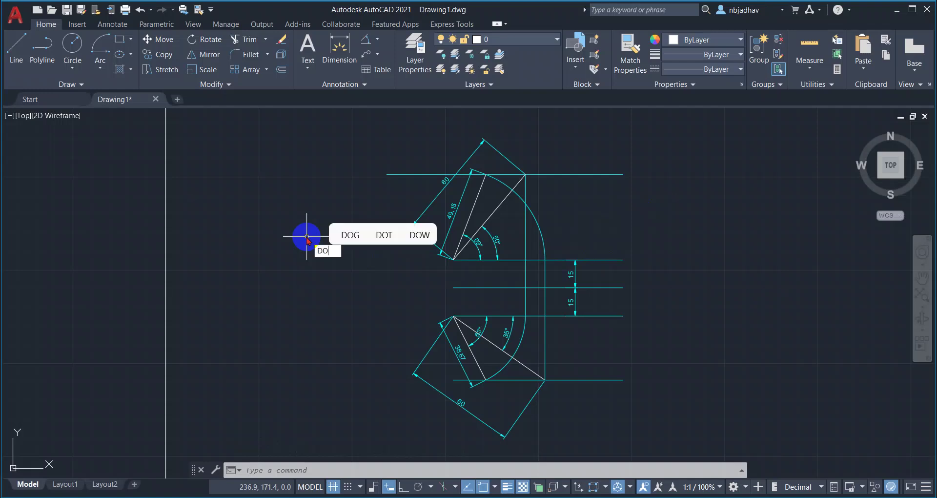
left_click(344, 261)
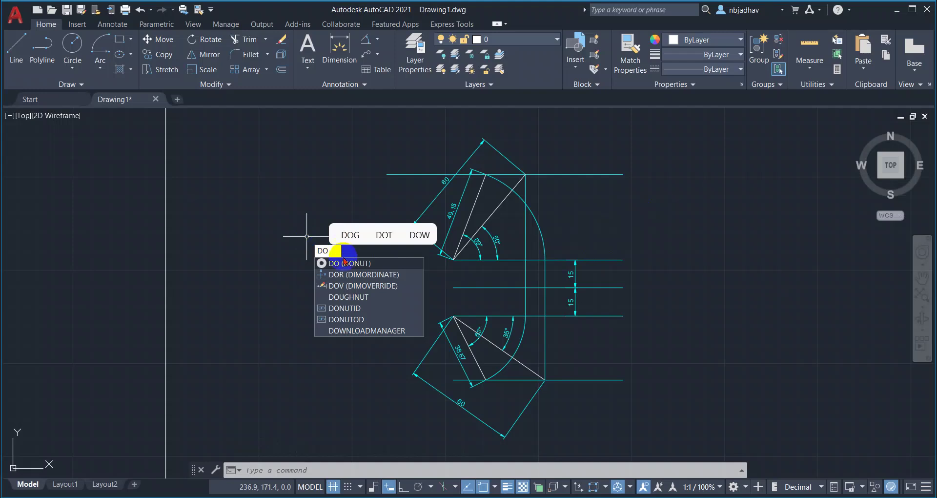
left_click(352, 264)
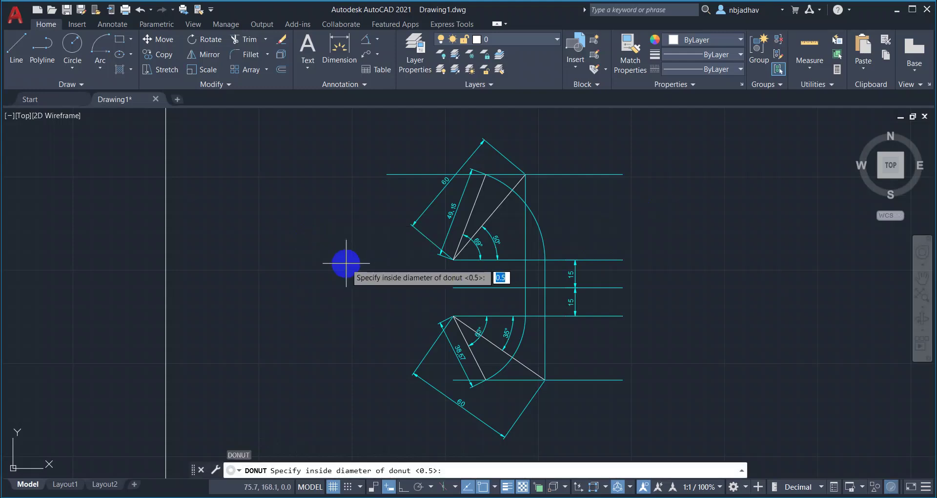
key("Return")
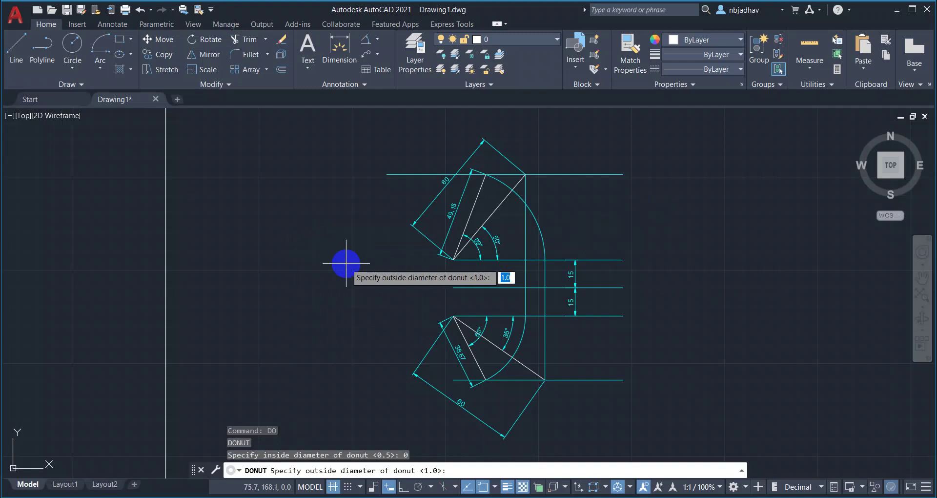
type("2")
key("Return")
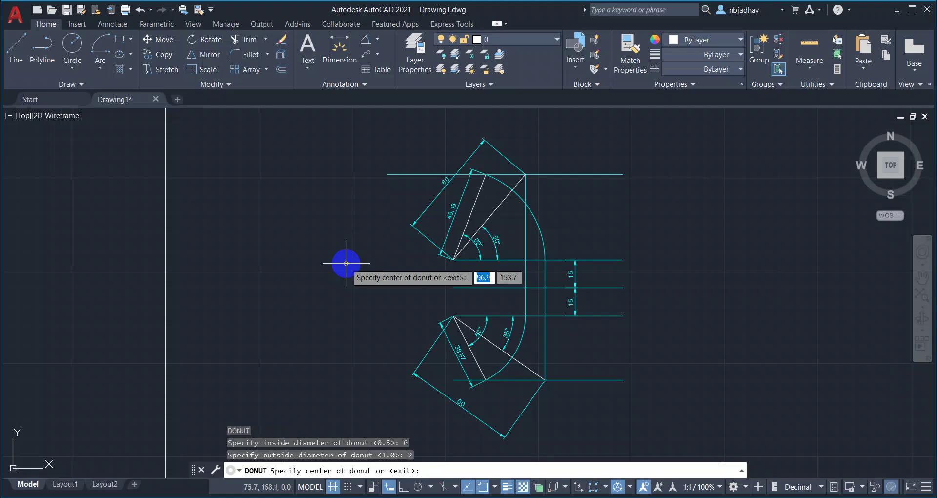
scroll(396, 272, "up", 4)
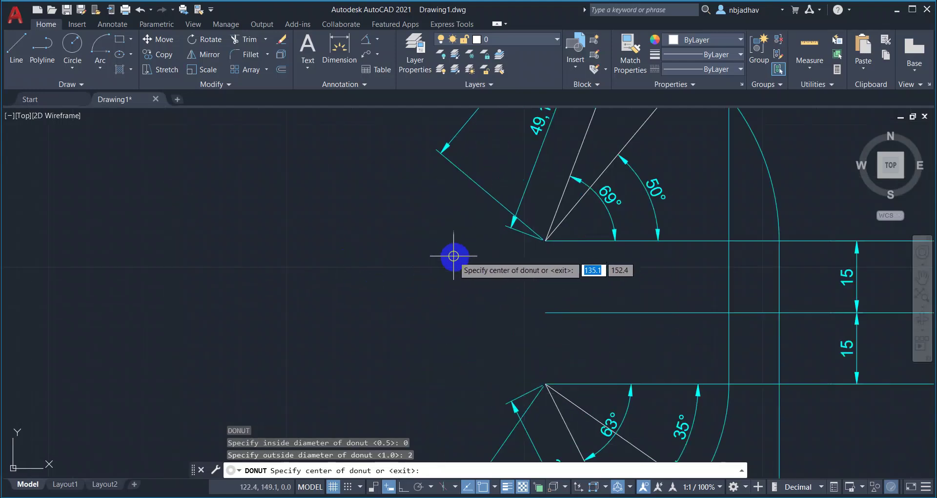
middle_click_drag(503, 271, 344, 318)
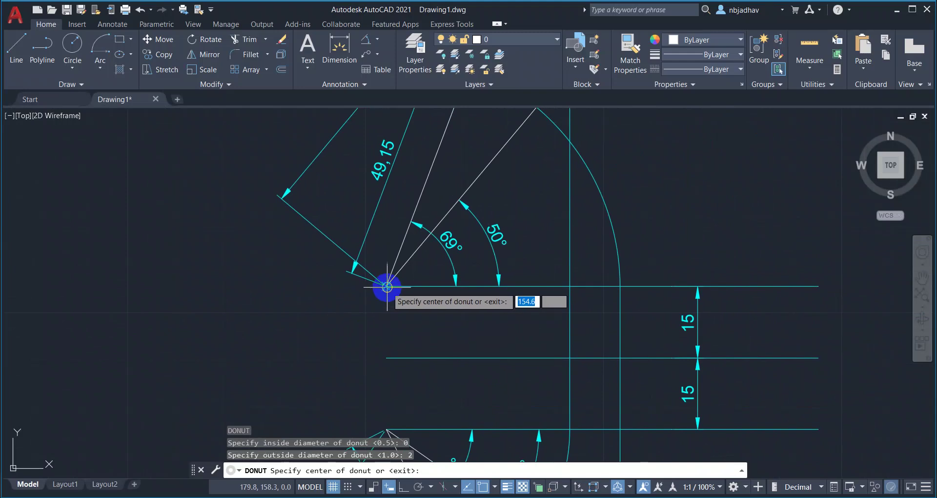
scroll(386, 286, "up", 4)
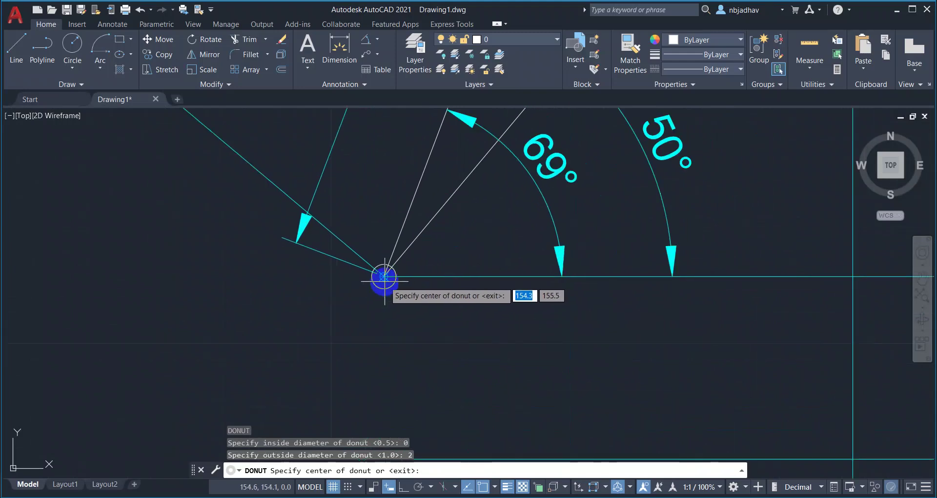
left_click(384, 277)
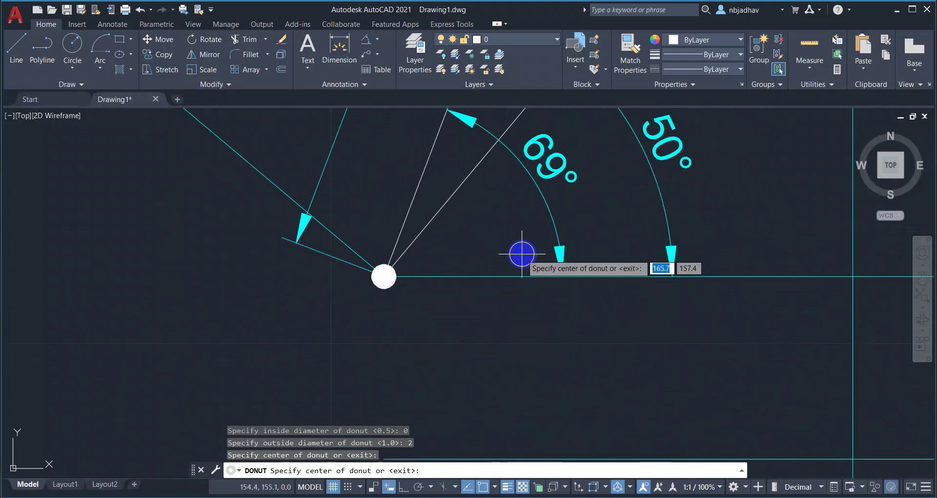
- Place donuts at the upper ends of both inclined lines in the upper view
scroll(503, 211, "down", 2)
mouse_move(503, 209)
middle_mouse_down()
mouse_move(530, 236)
mouse_move(479, 358)
middle_mouse_up()
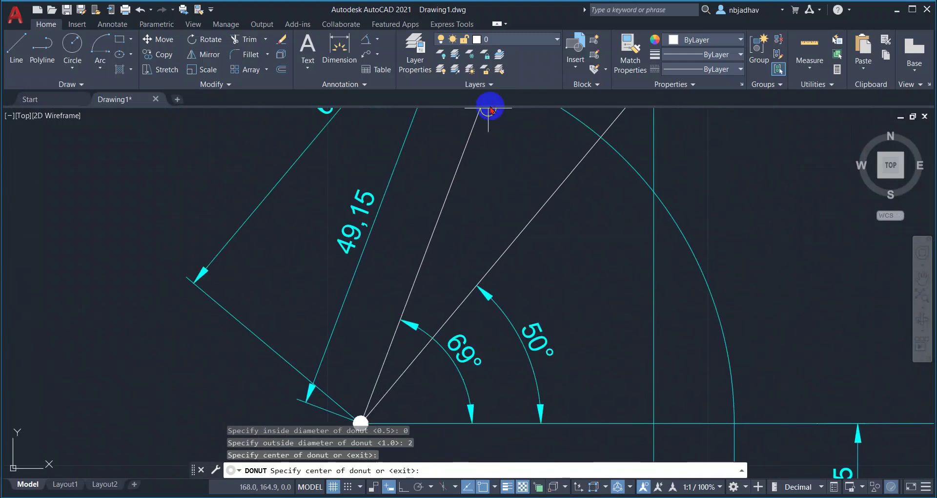
scroll(456, 251, "up", 2)
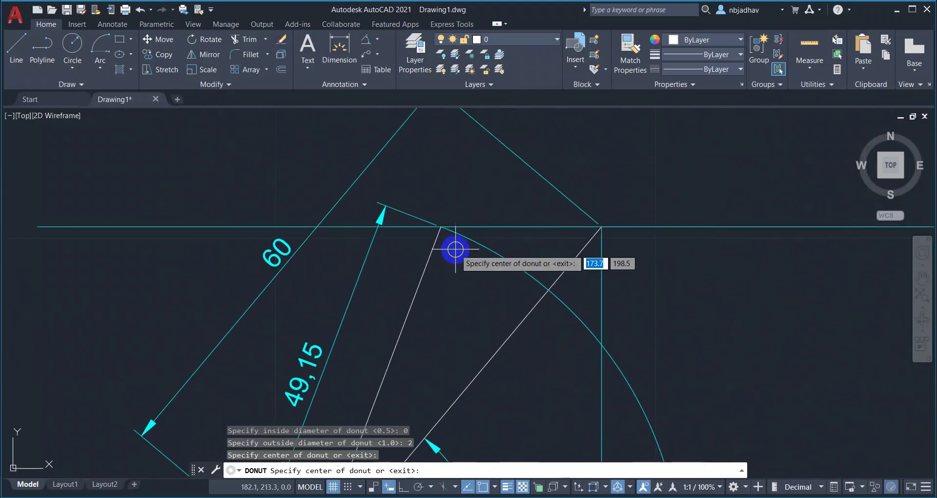
left_click(441, 226)
left_click(601, 227)
- Place donuts at both lower line ends and the shared upper endpoint in the lower view, and finish the Donut command
scroll(661, 283, "down", 2)
scroll(623, 264, "up", 2)
scroll(643, 325, "down", 2)
scroll(532, 341, "up", 2)
left_click(522, 305)
scroll(615, 313, "up", 2)
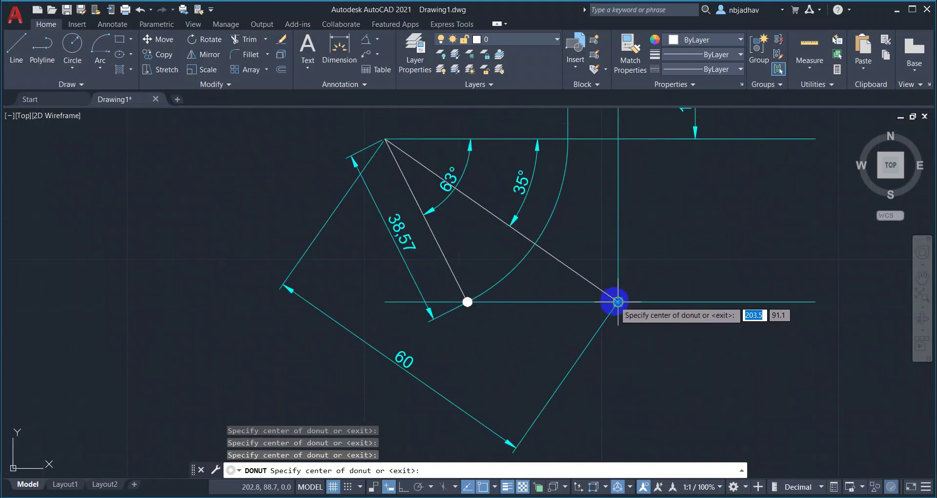
left_click(618, 301)
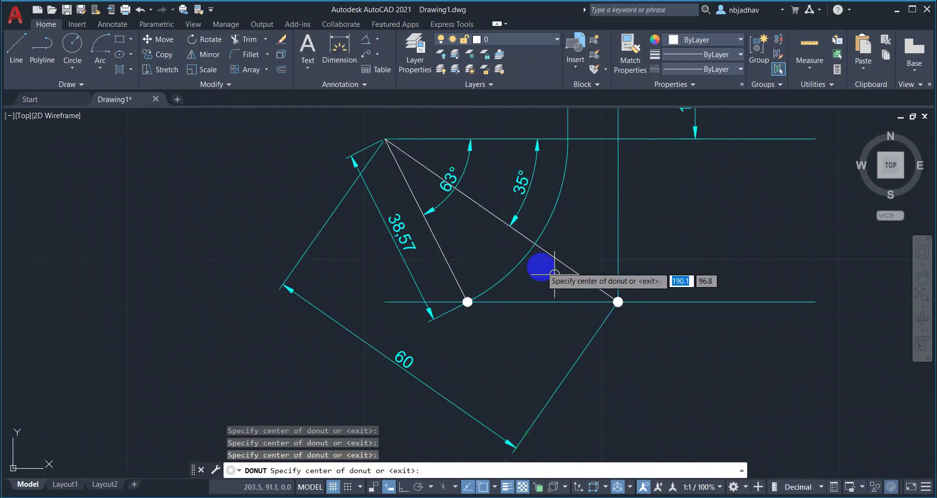
left_click(385, 139)
scroll(561, 222, "down", 2)
middle_click_drag(592, 230, 645, 369)
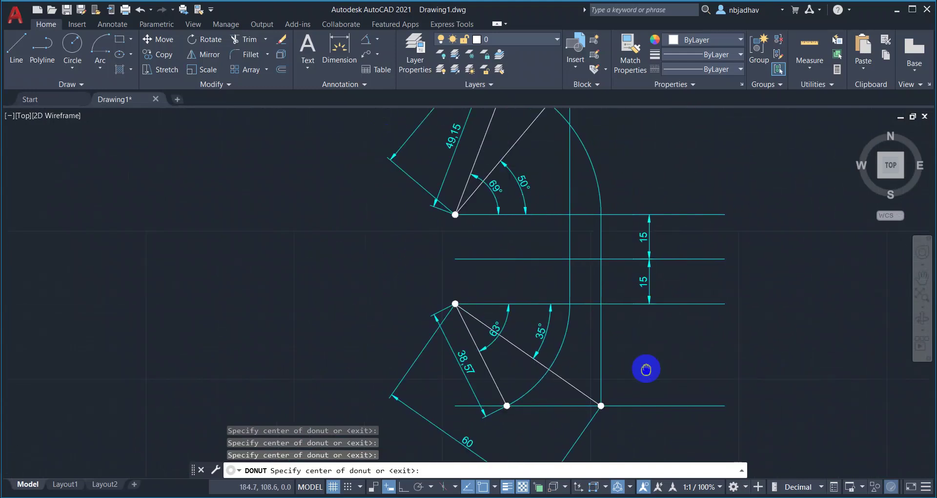
scroll(613, 177, "down", 2)
scroll(637, 172, "up", 2)
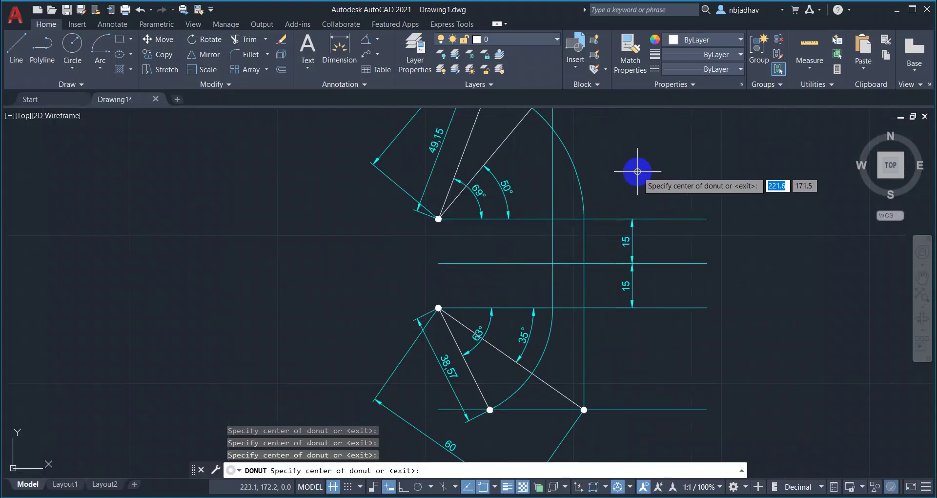
scroll(633, 180, "down", 2)
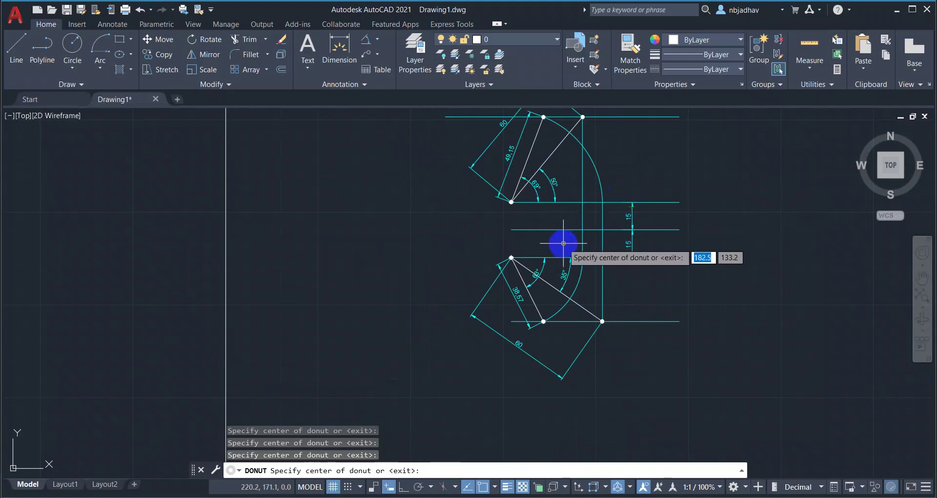
key("Escape")
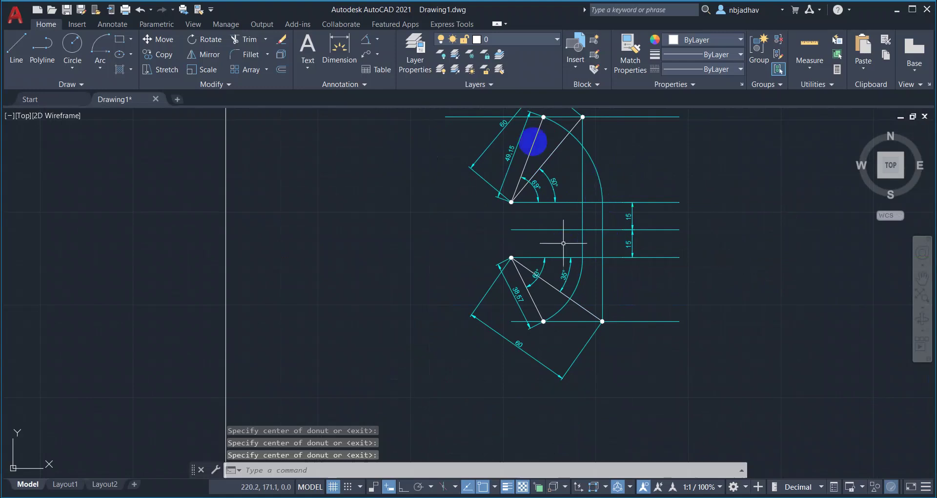
- Start a single-line text just left of the middle horizontal reference line
mouse_move(669, 163)
middle_mouse_down()
mouse_move(627, 211)
mouse_move(590, 216)
middle_mouse_up()
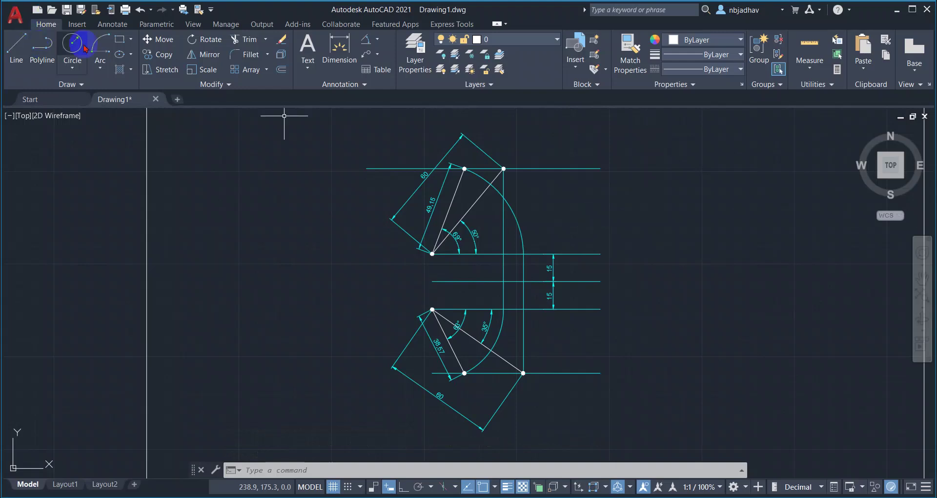
left_click(309, 71)
left_click(337, 116)
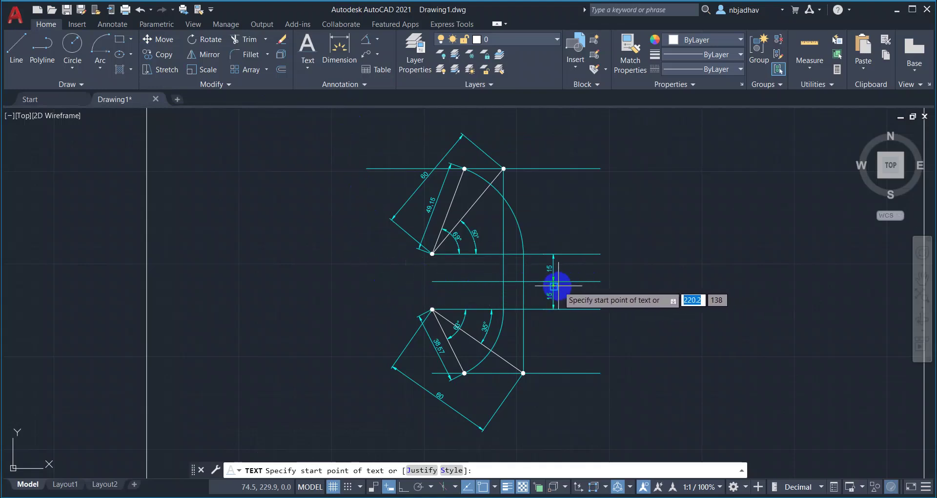
scroll(421, 279, "up", 4)
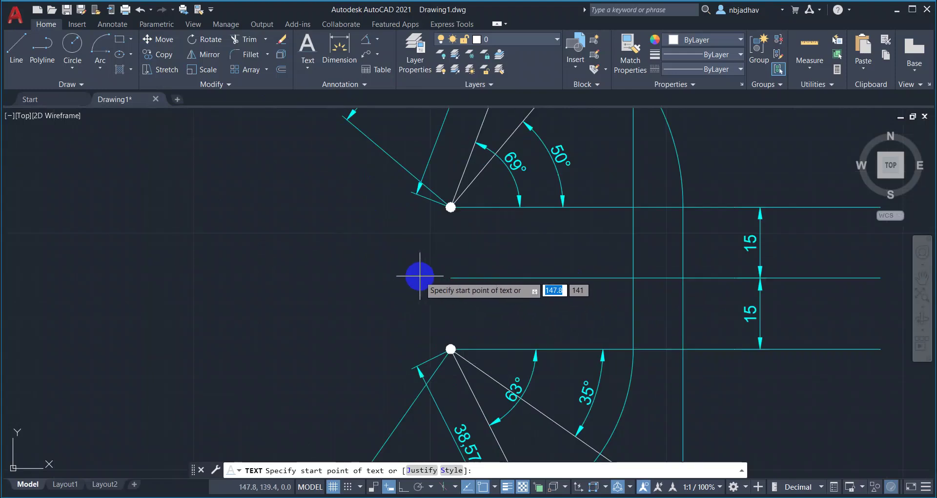